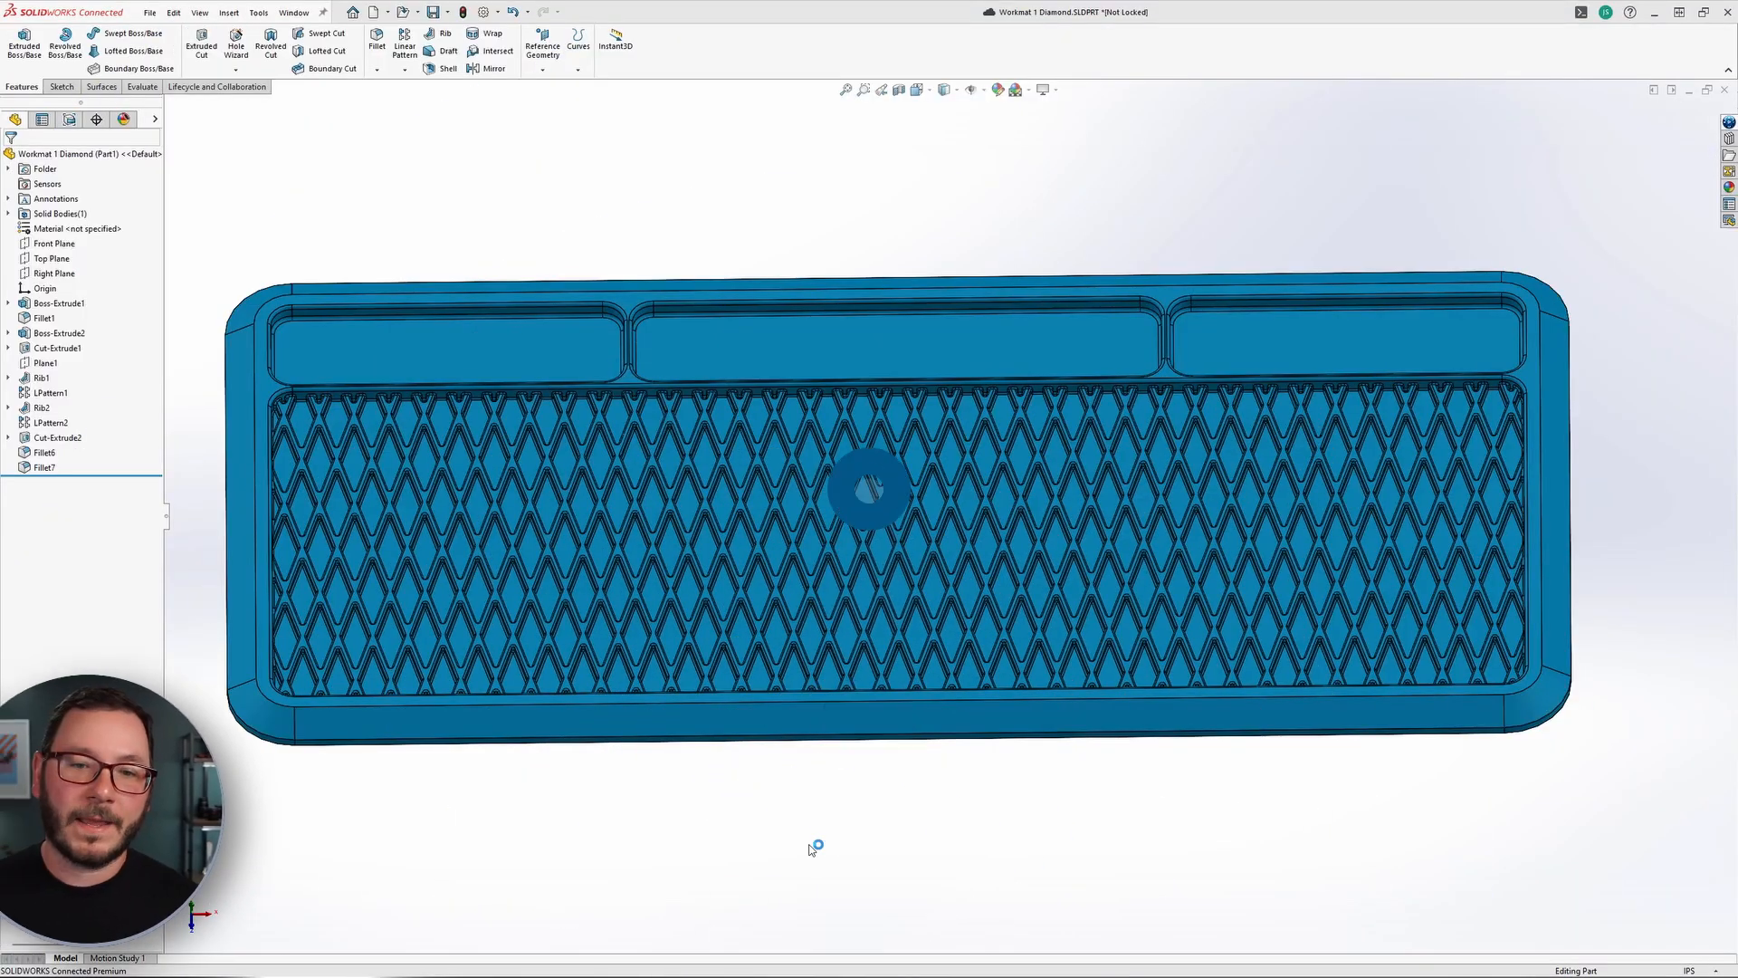
scroll(842, 557, "down", 2)
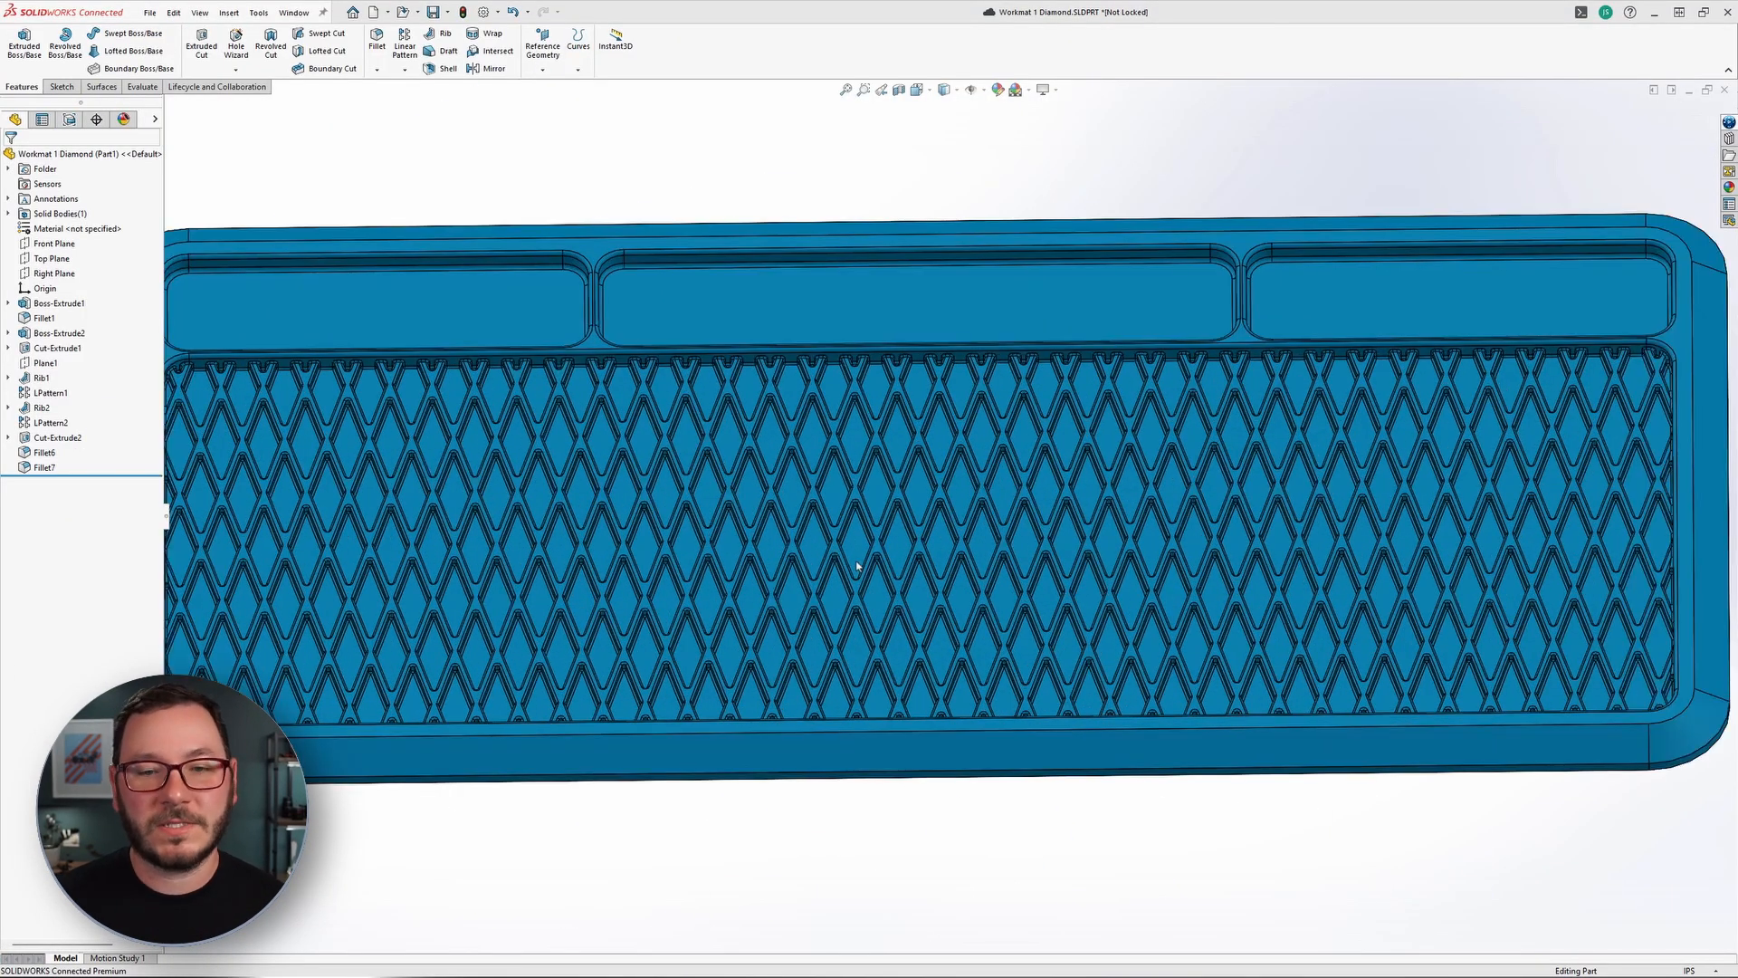
scroll(860, 554, "down", 3)
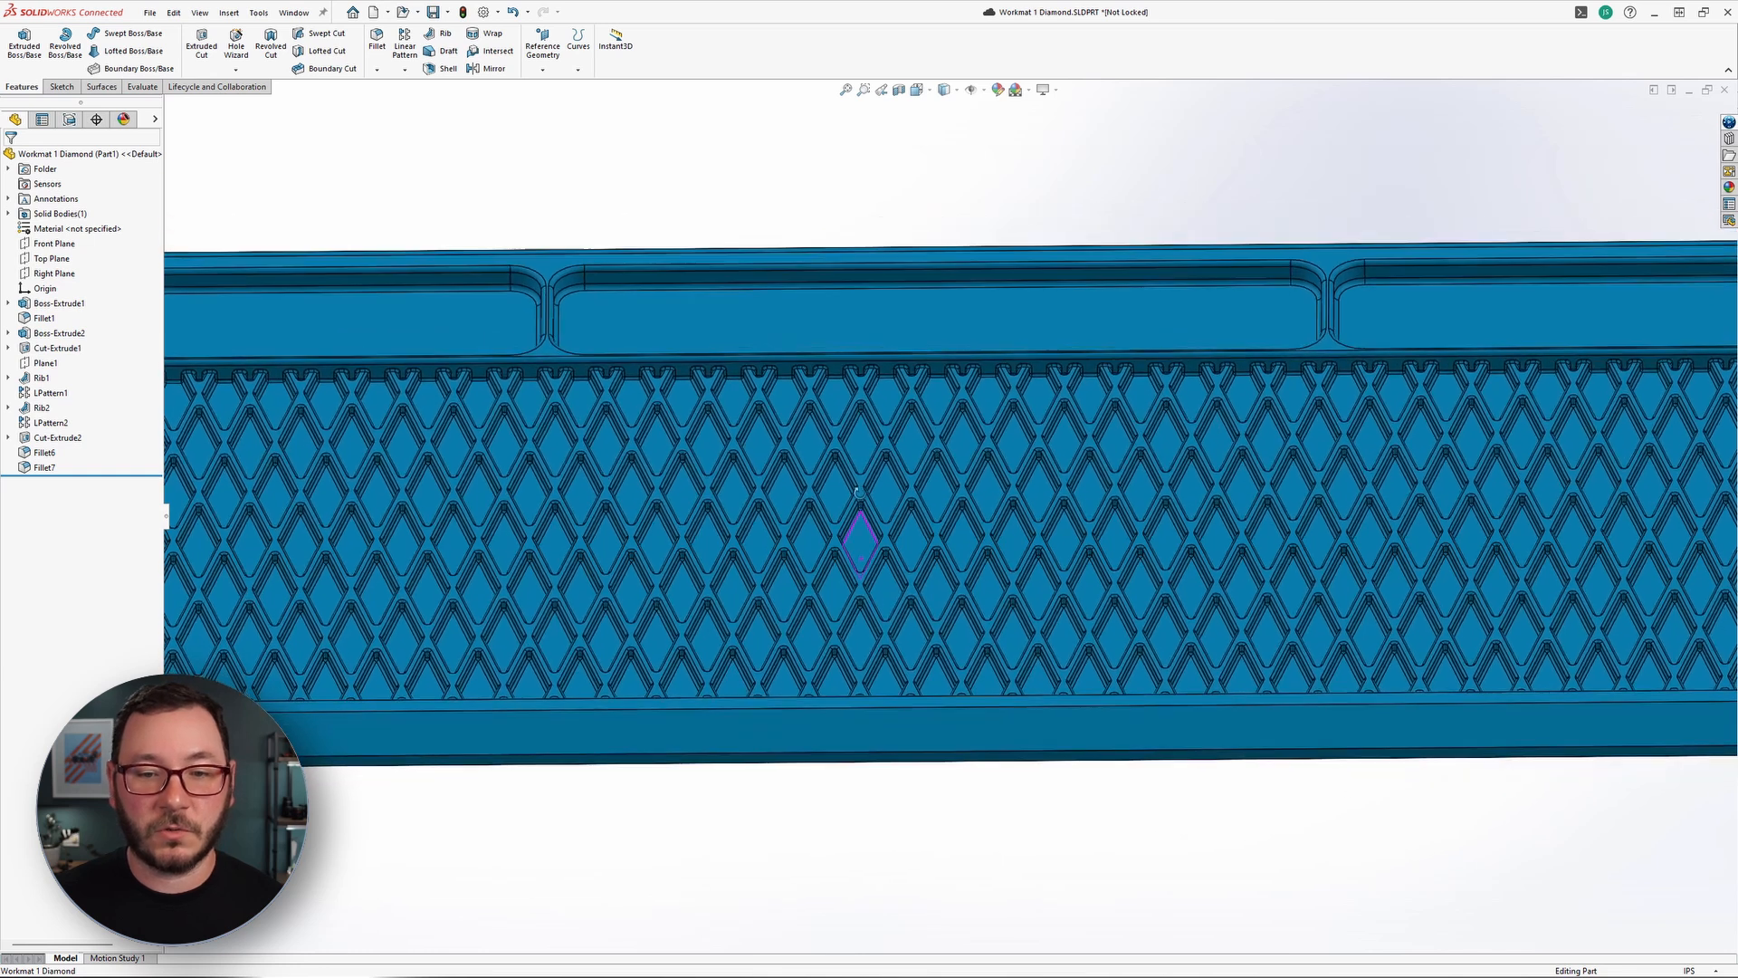
scroll(871, 549, "down", 3)
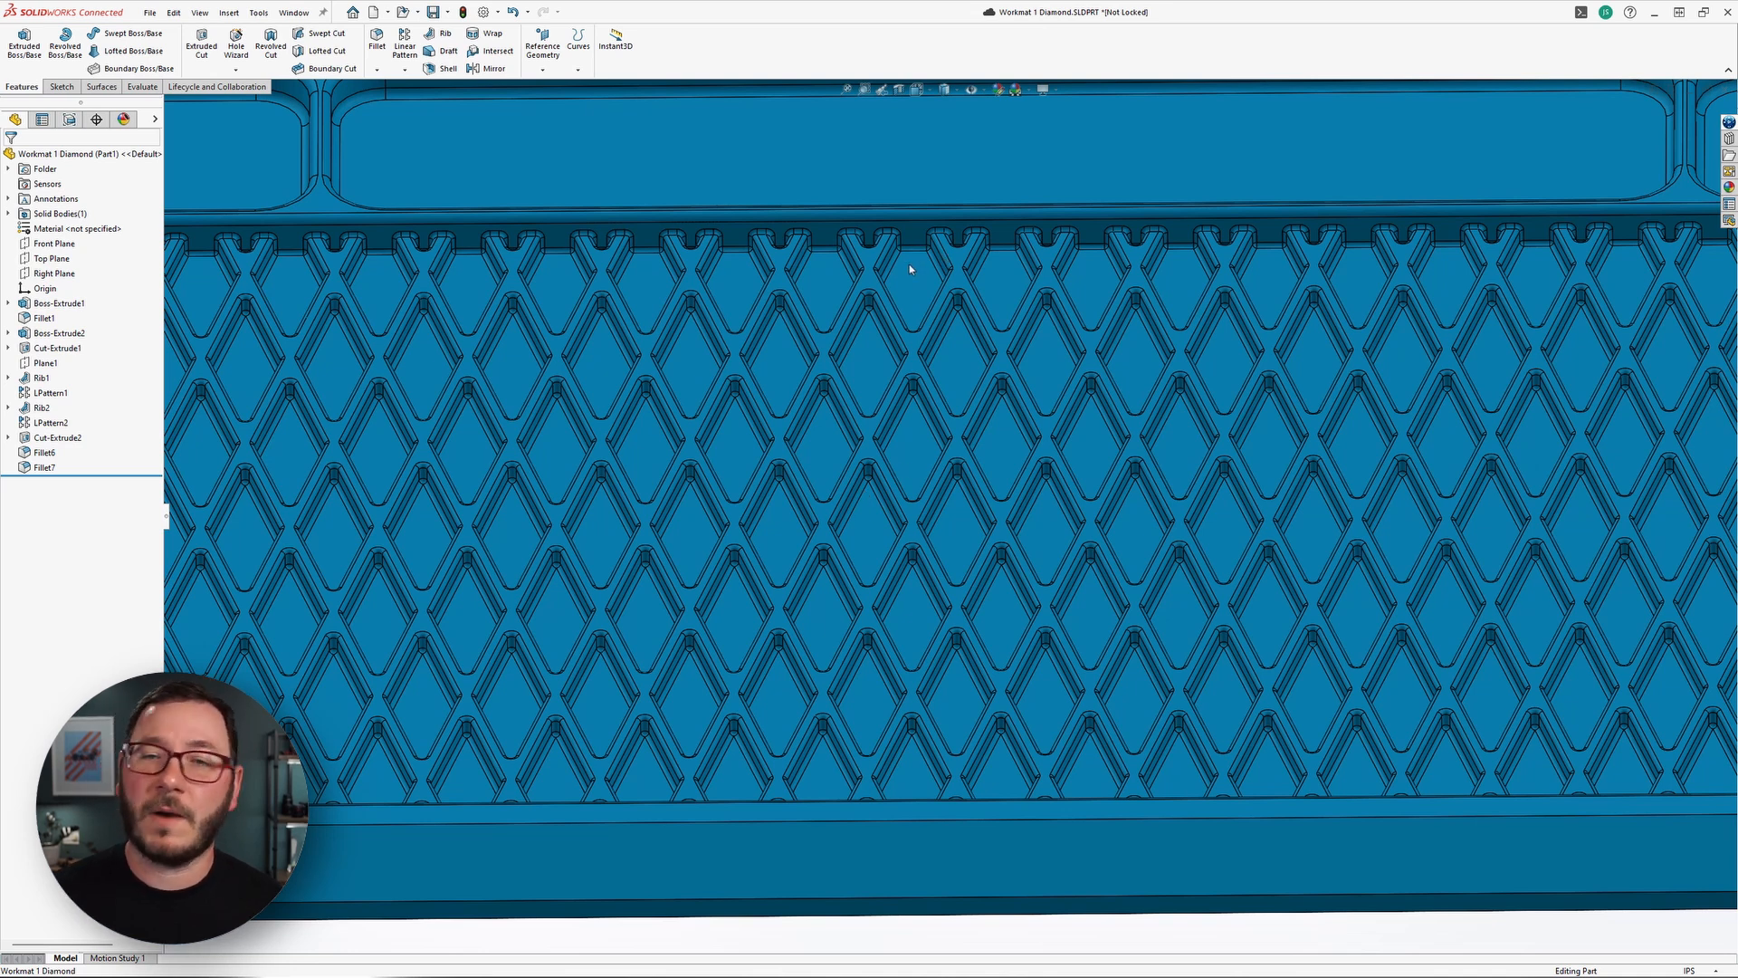
key("f")
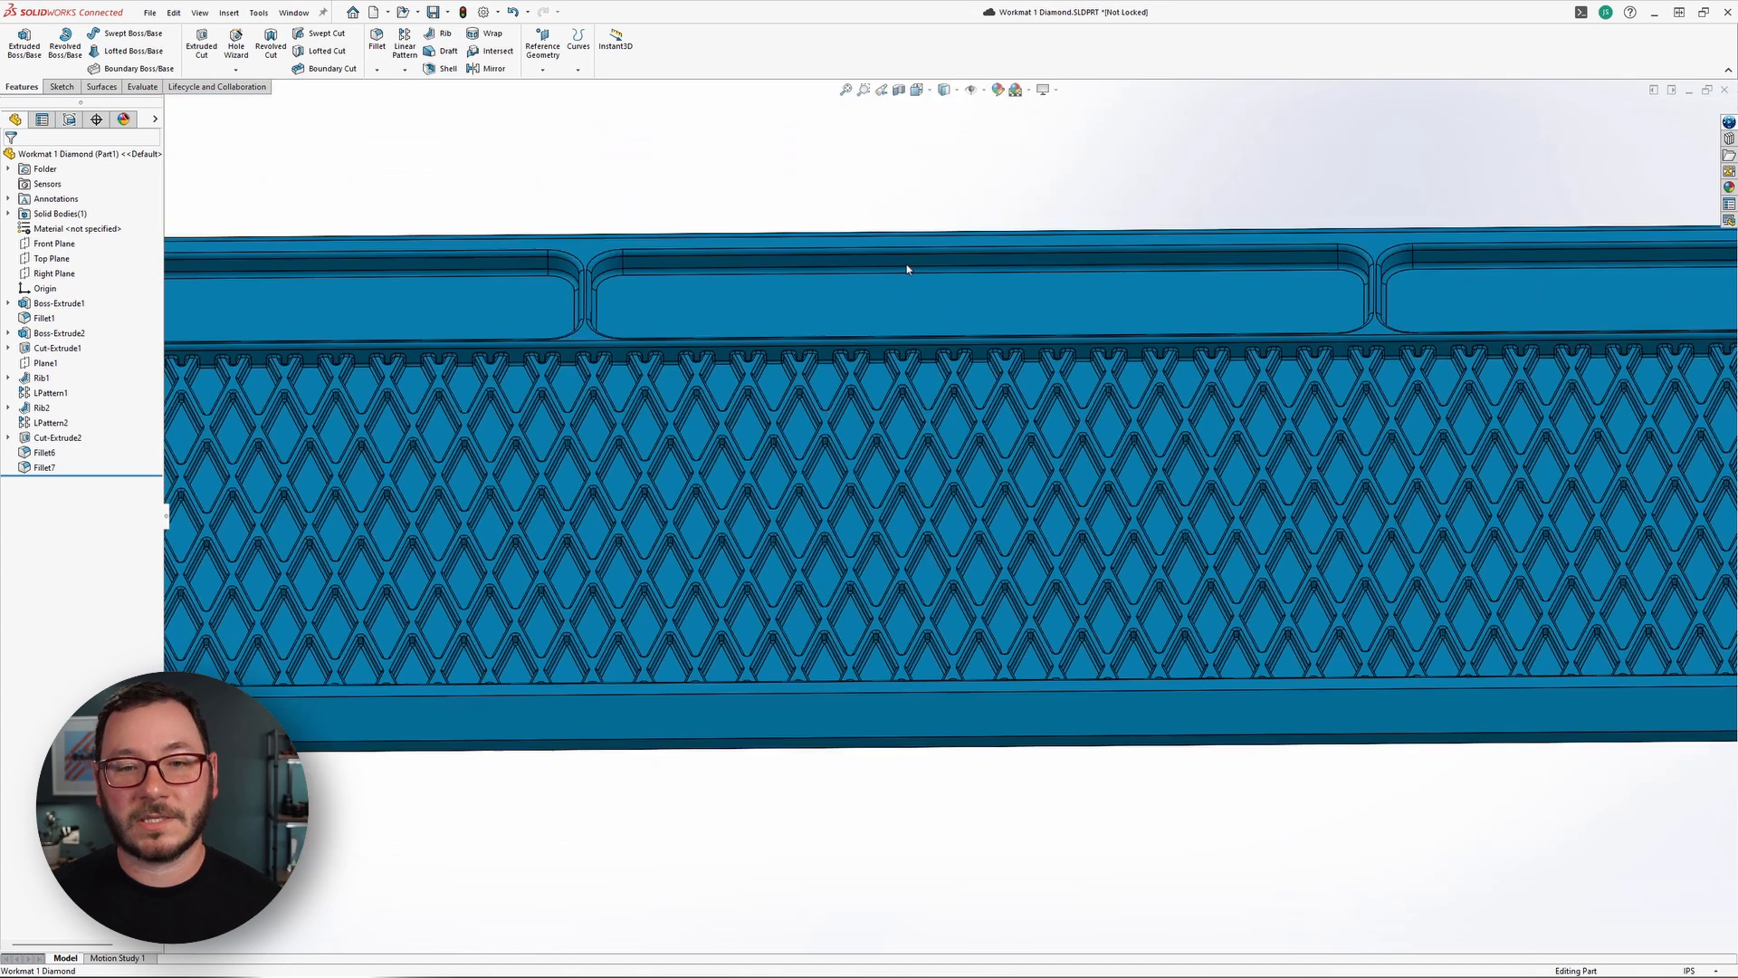
middle_click_drag(1185, 748, 1122, 742, "ctrl")
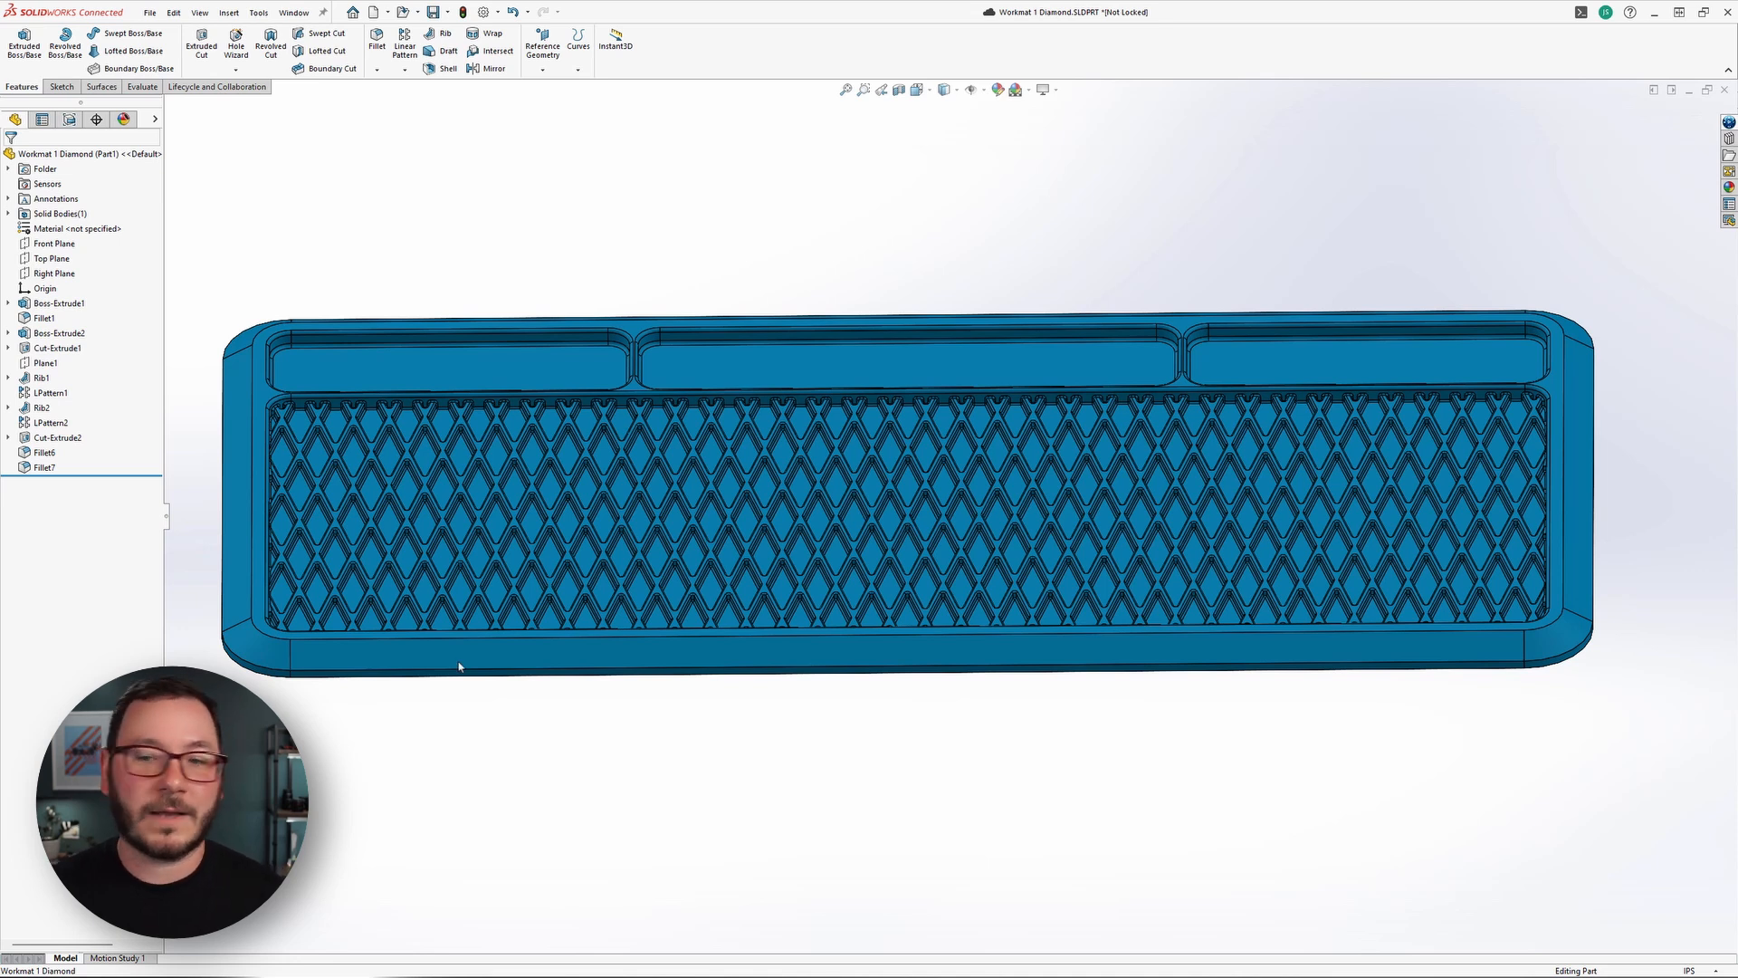
Roll the feature history back to just before Fillet7 and orient the model to the Top view.
left_click_drag(108, 474, 108, 462)
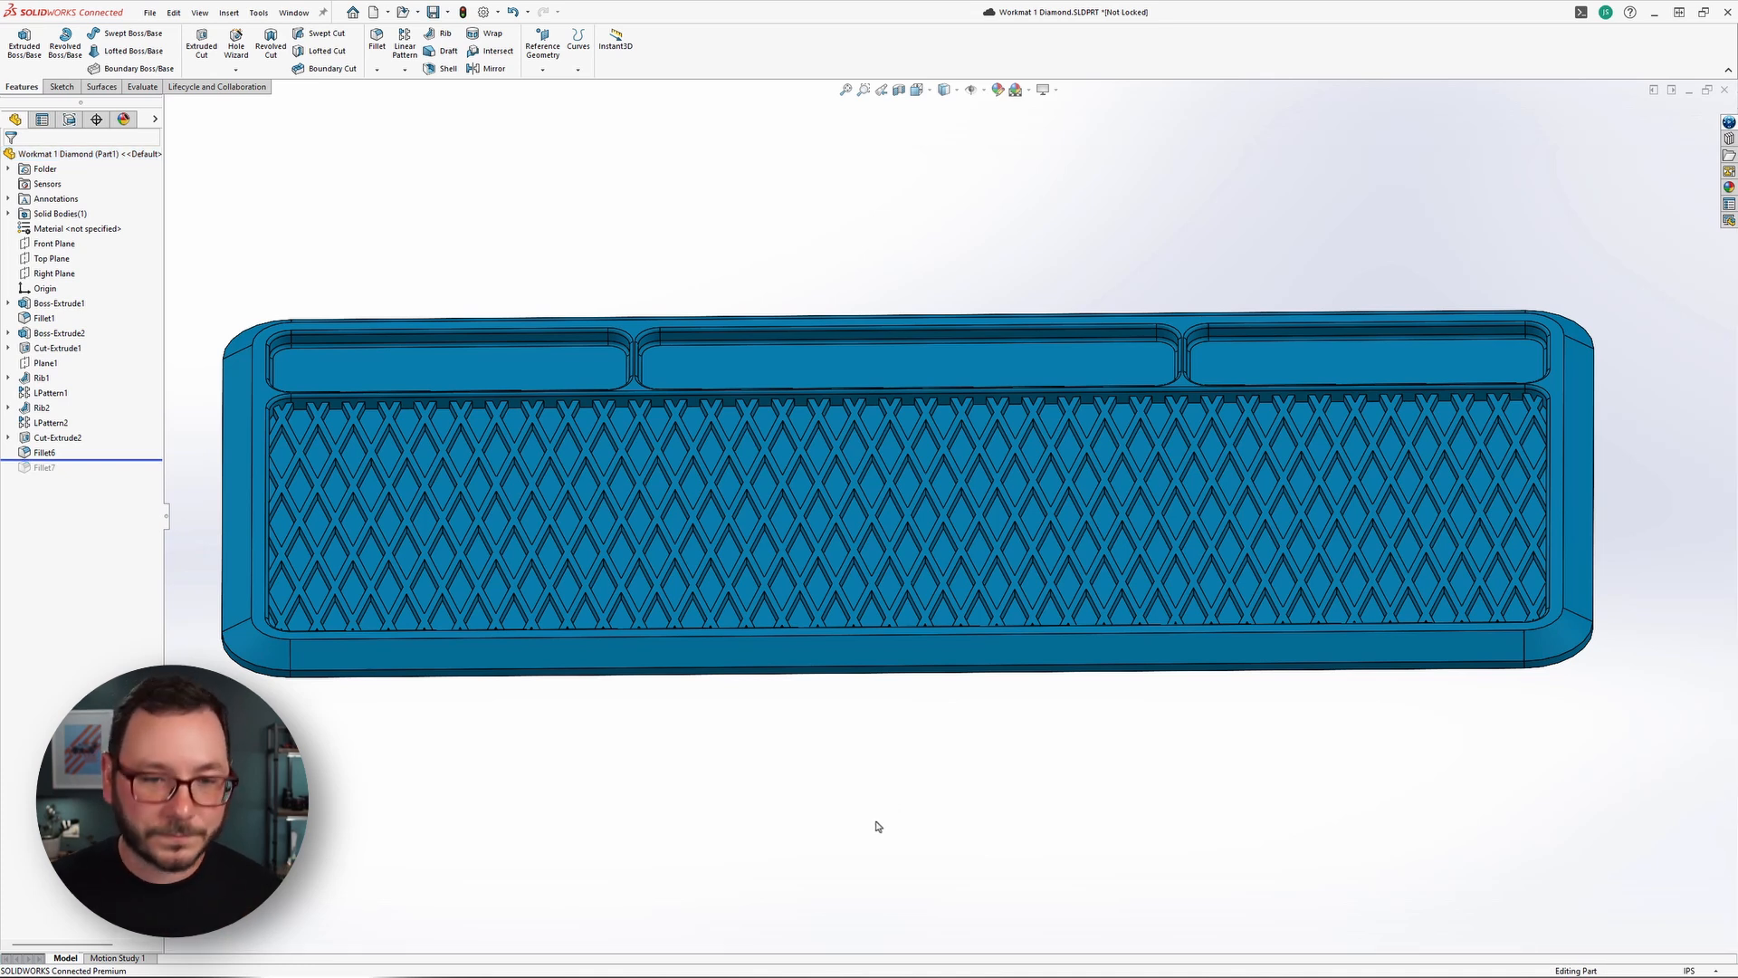
key("space")
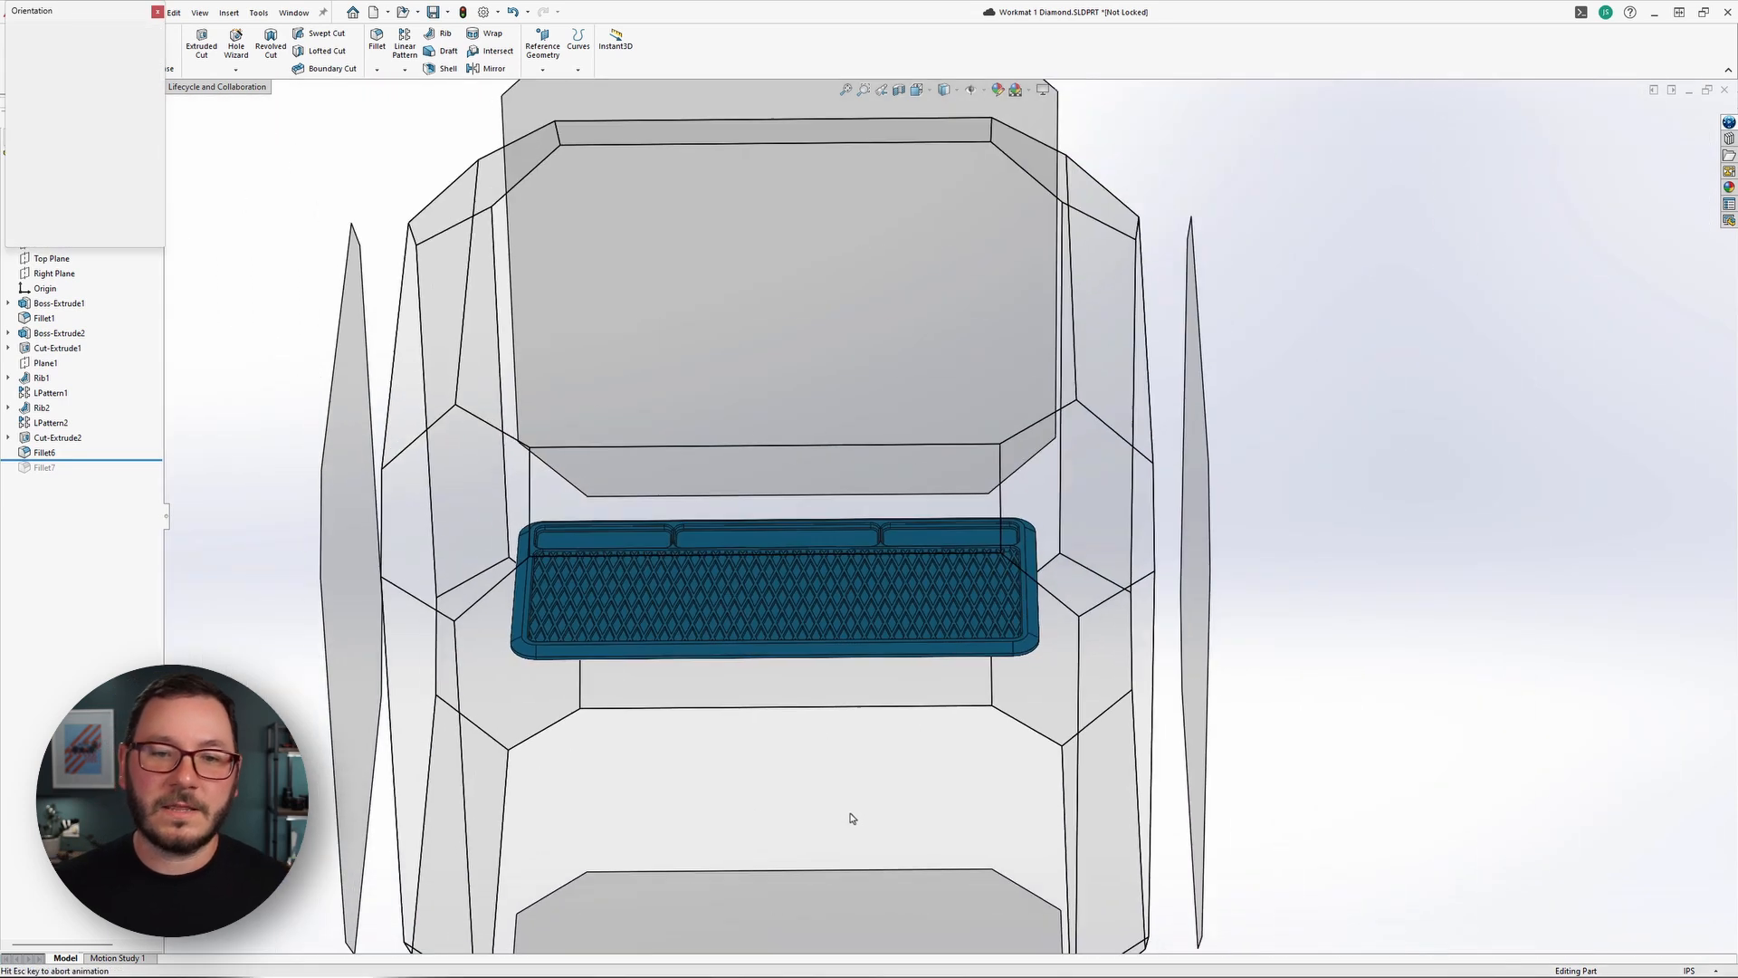
left_click(631, 509)
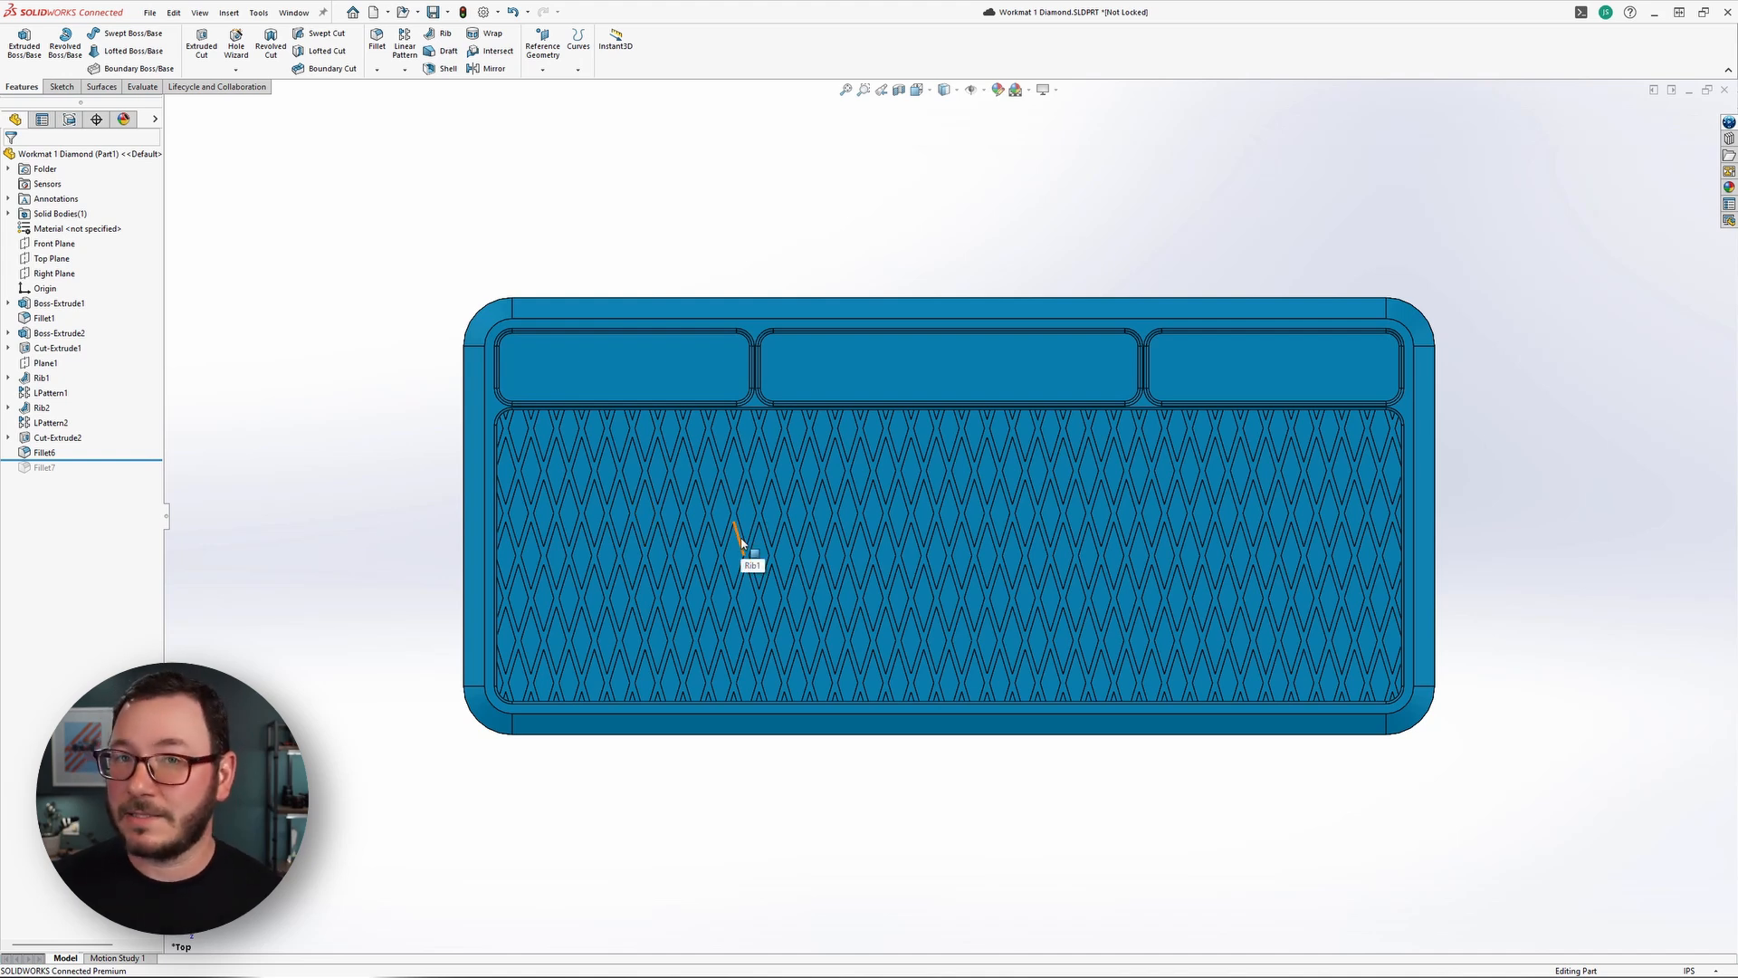
Clear the selected rim face and turn on Select over Geometry.
left_click(501, 414)
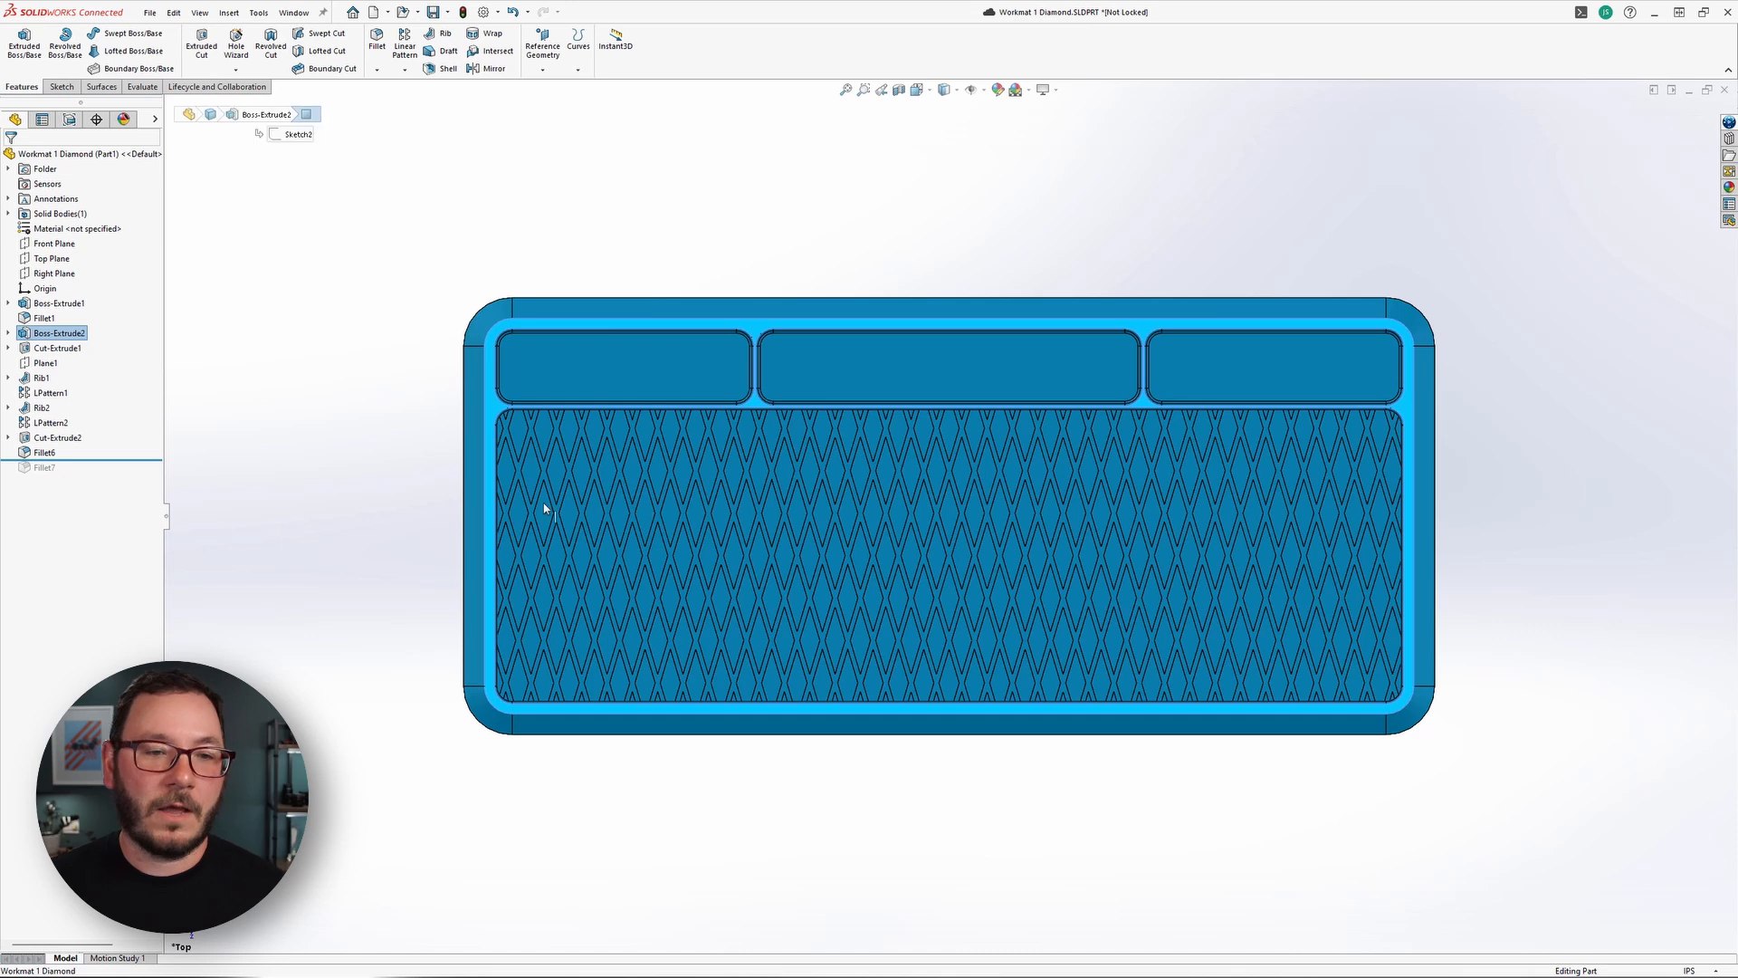
left_click(355, 496)
right_click(354, 495)
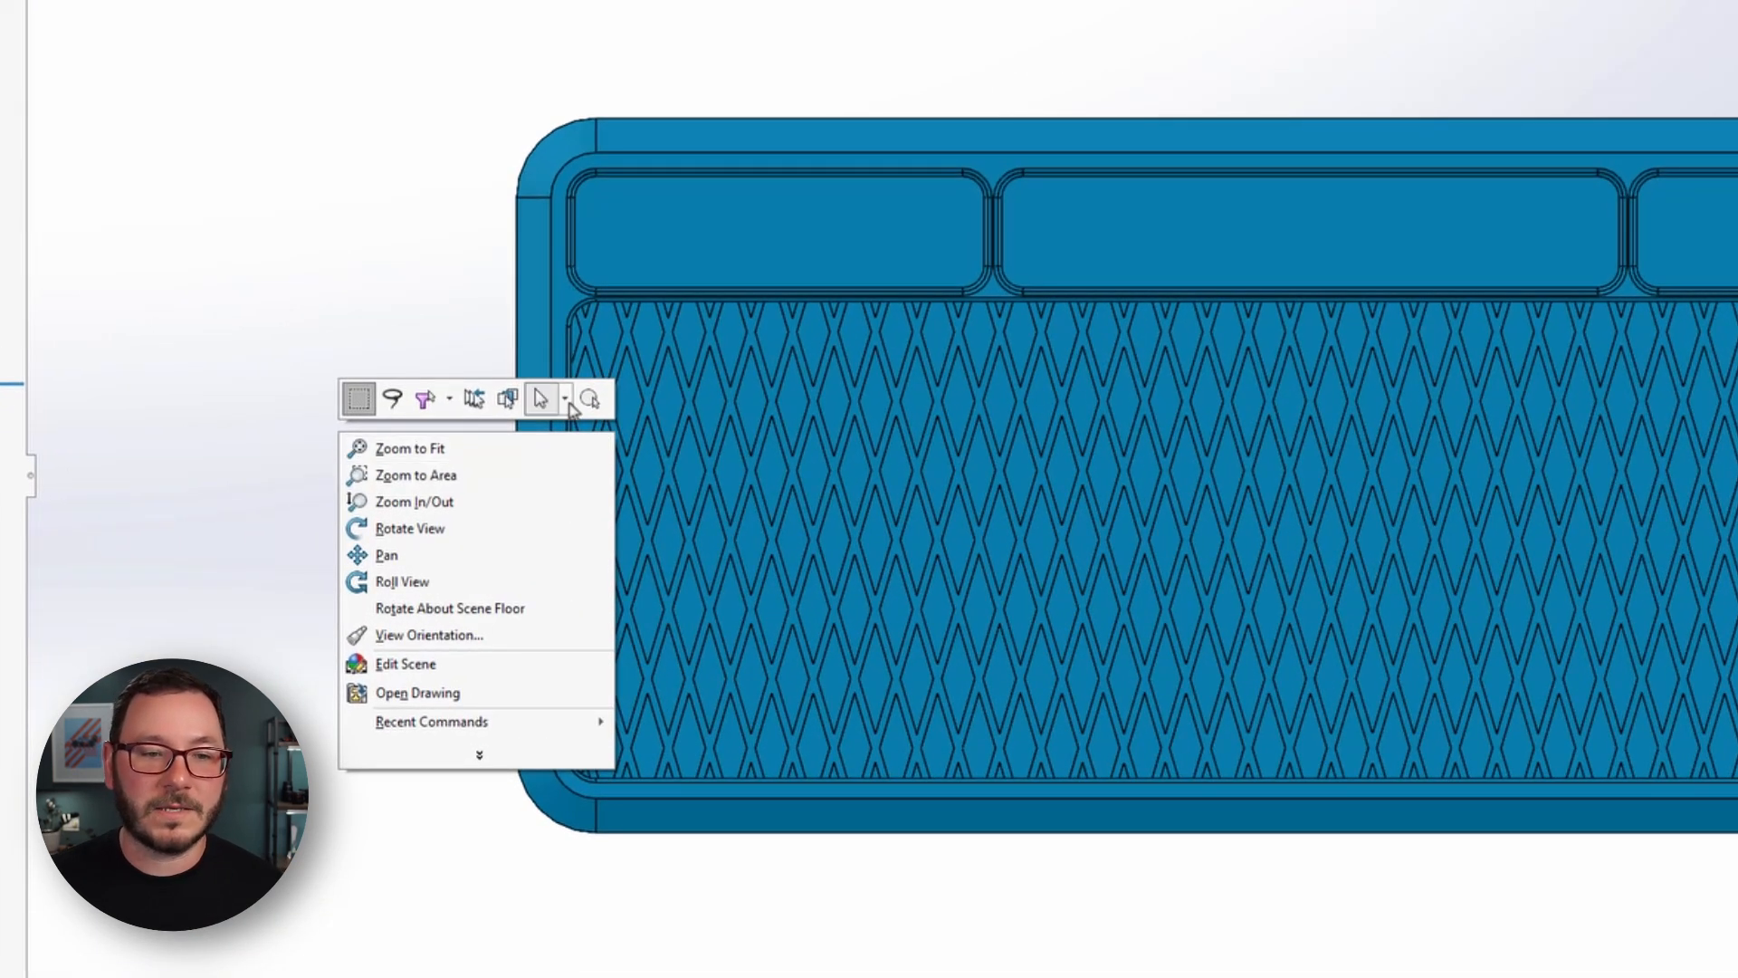
left_click(541, 421)
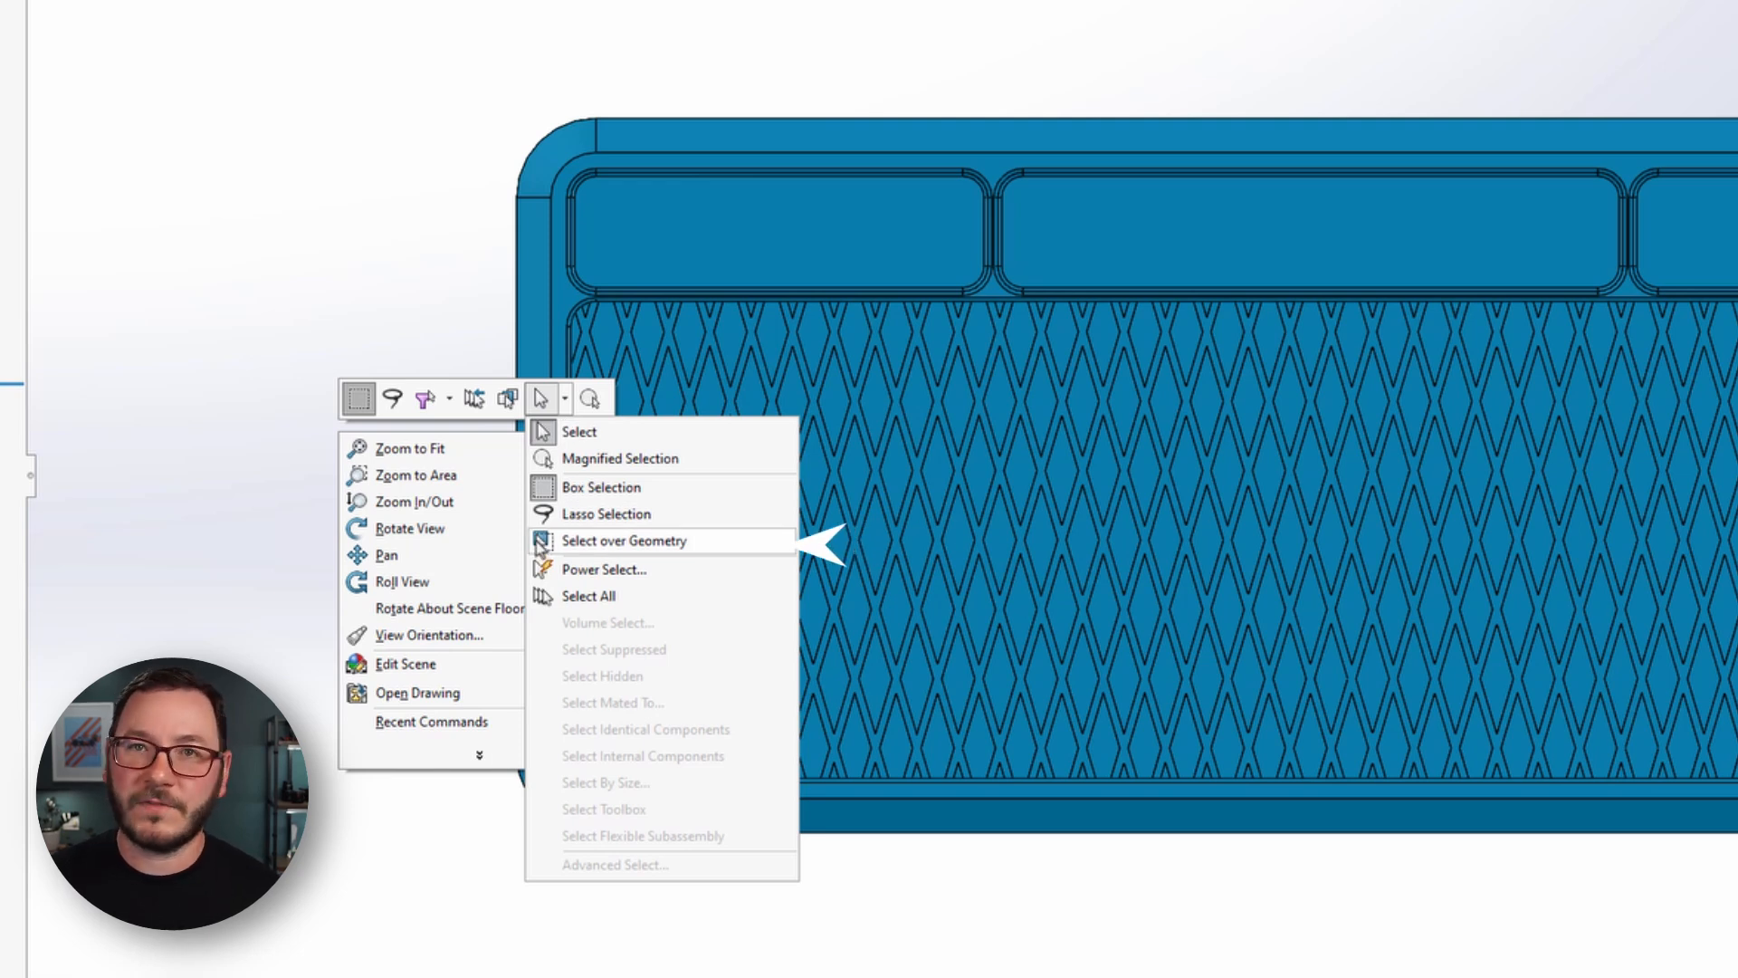
left_click(541, 543)
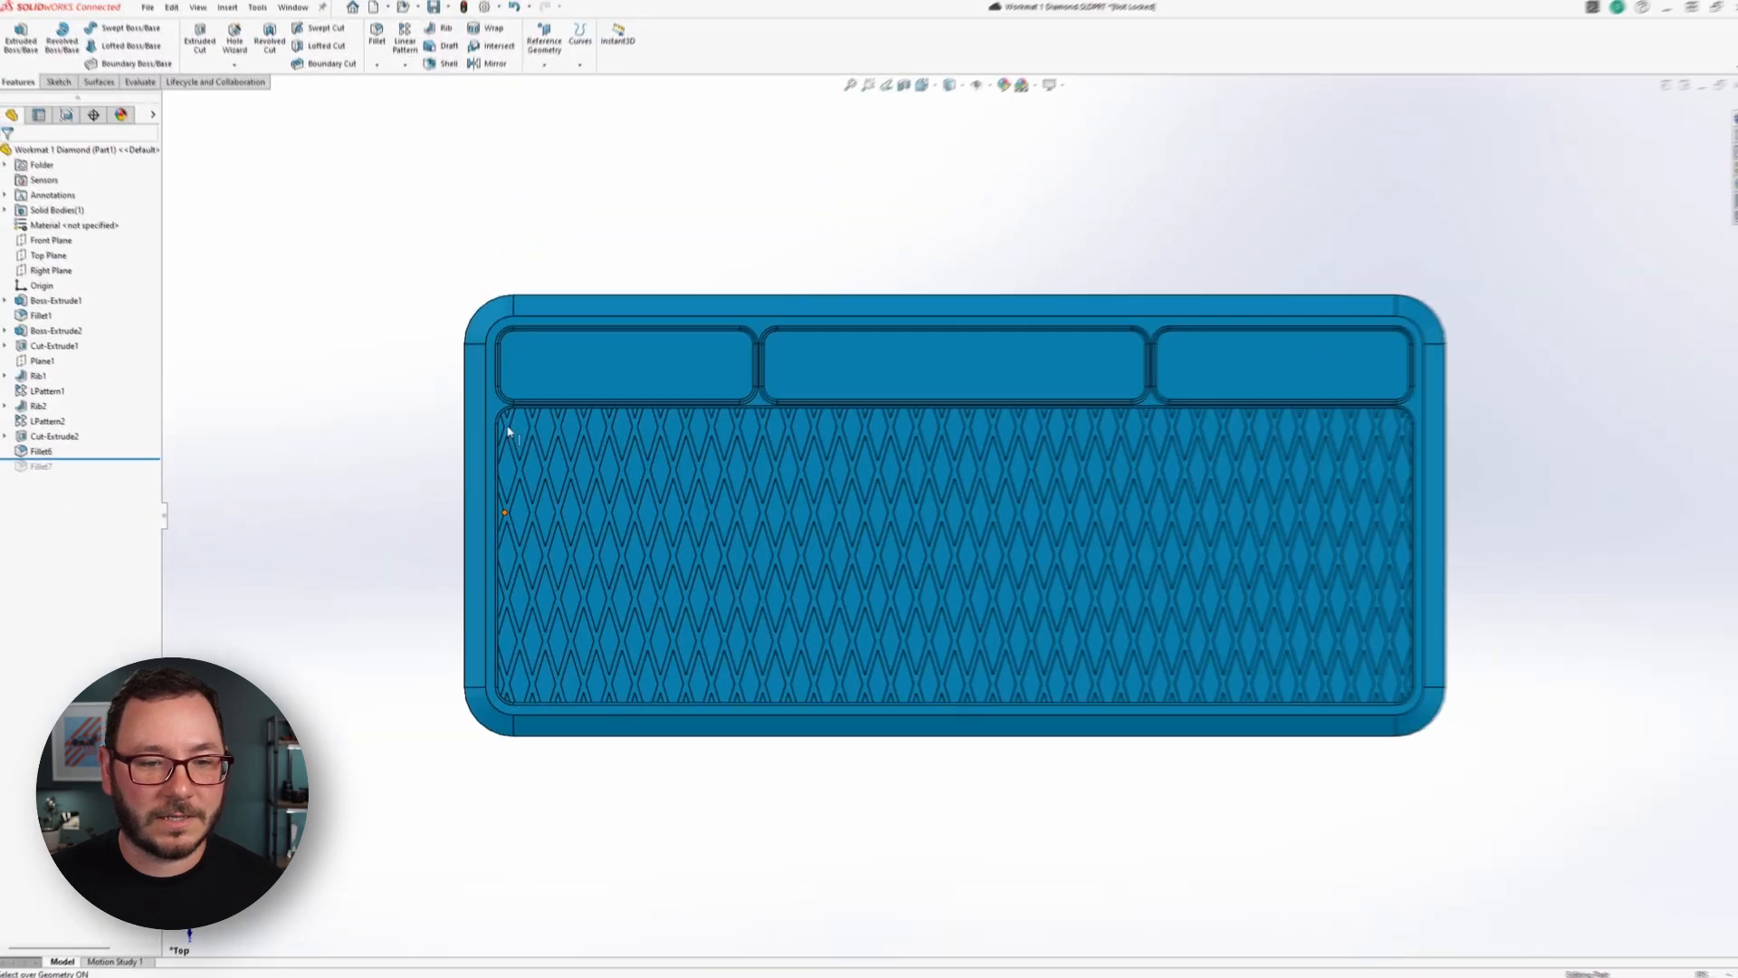
Try box selections, starting at the edge of the diamond pattern and in the empty area beside the mat.
left_click_drag(491, 407, 372, 458)
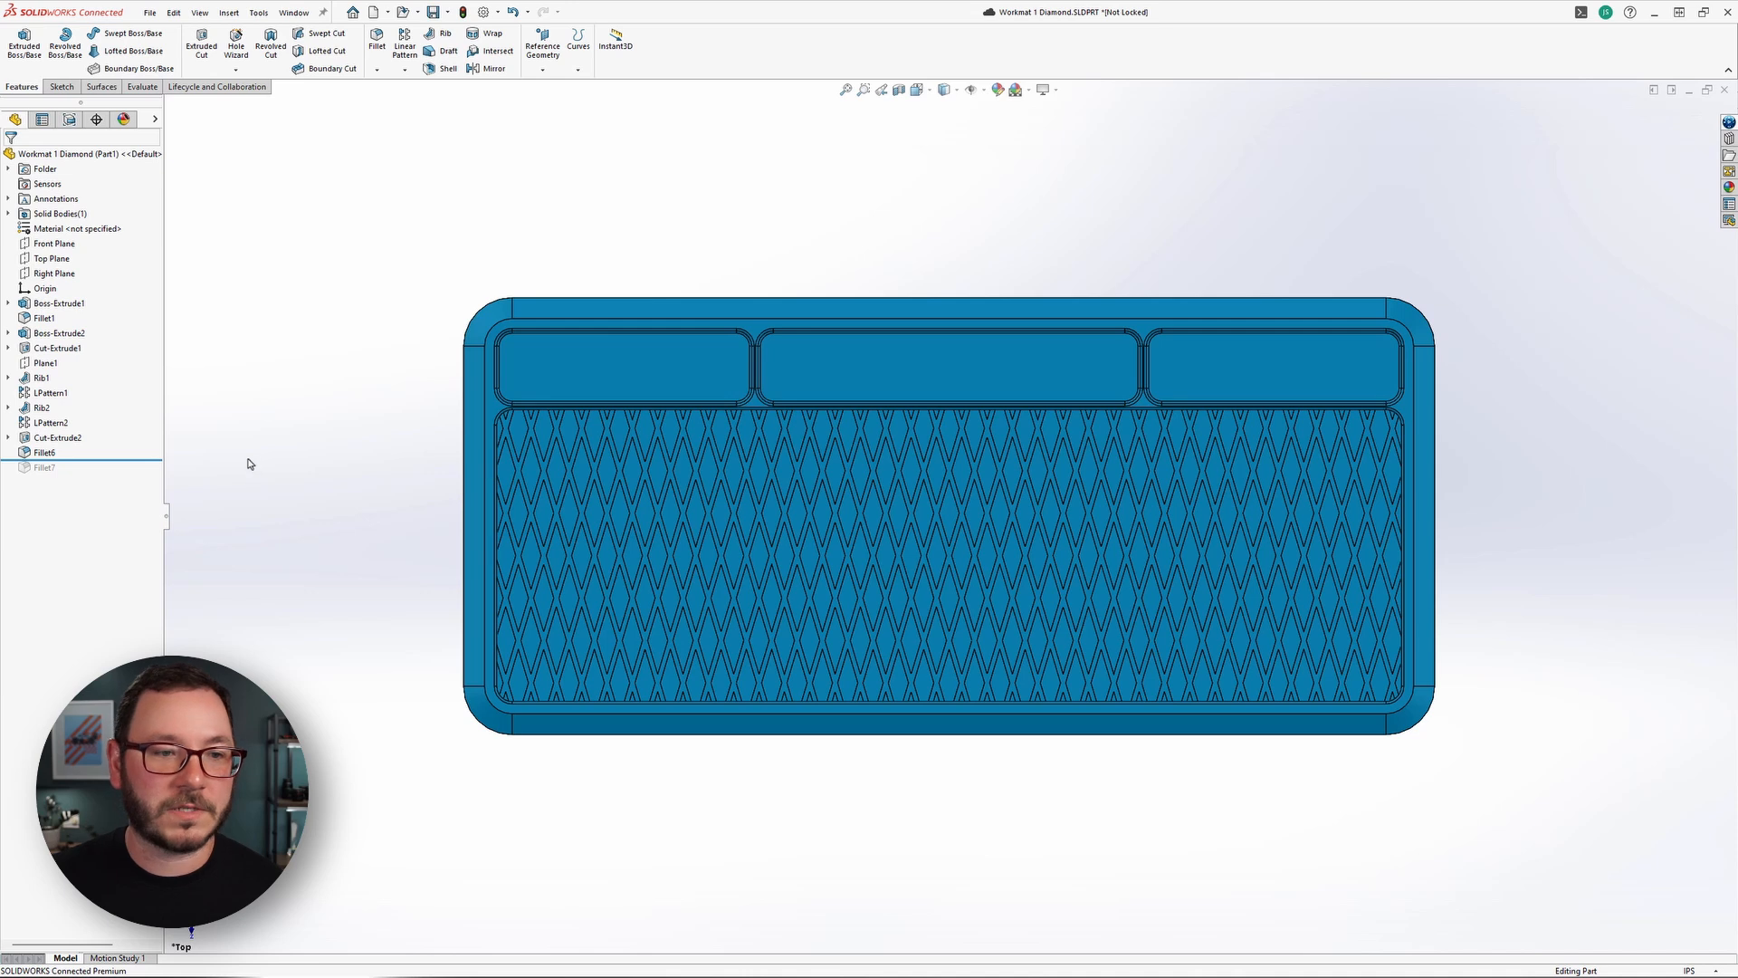
mouse_move(233, 457)
left_mouse_down()
mouse_move(365, 585)
mouse_move(398, 593)
mouse_move(251, 467)
left_mouse_up()
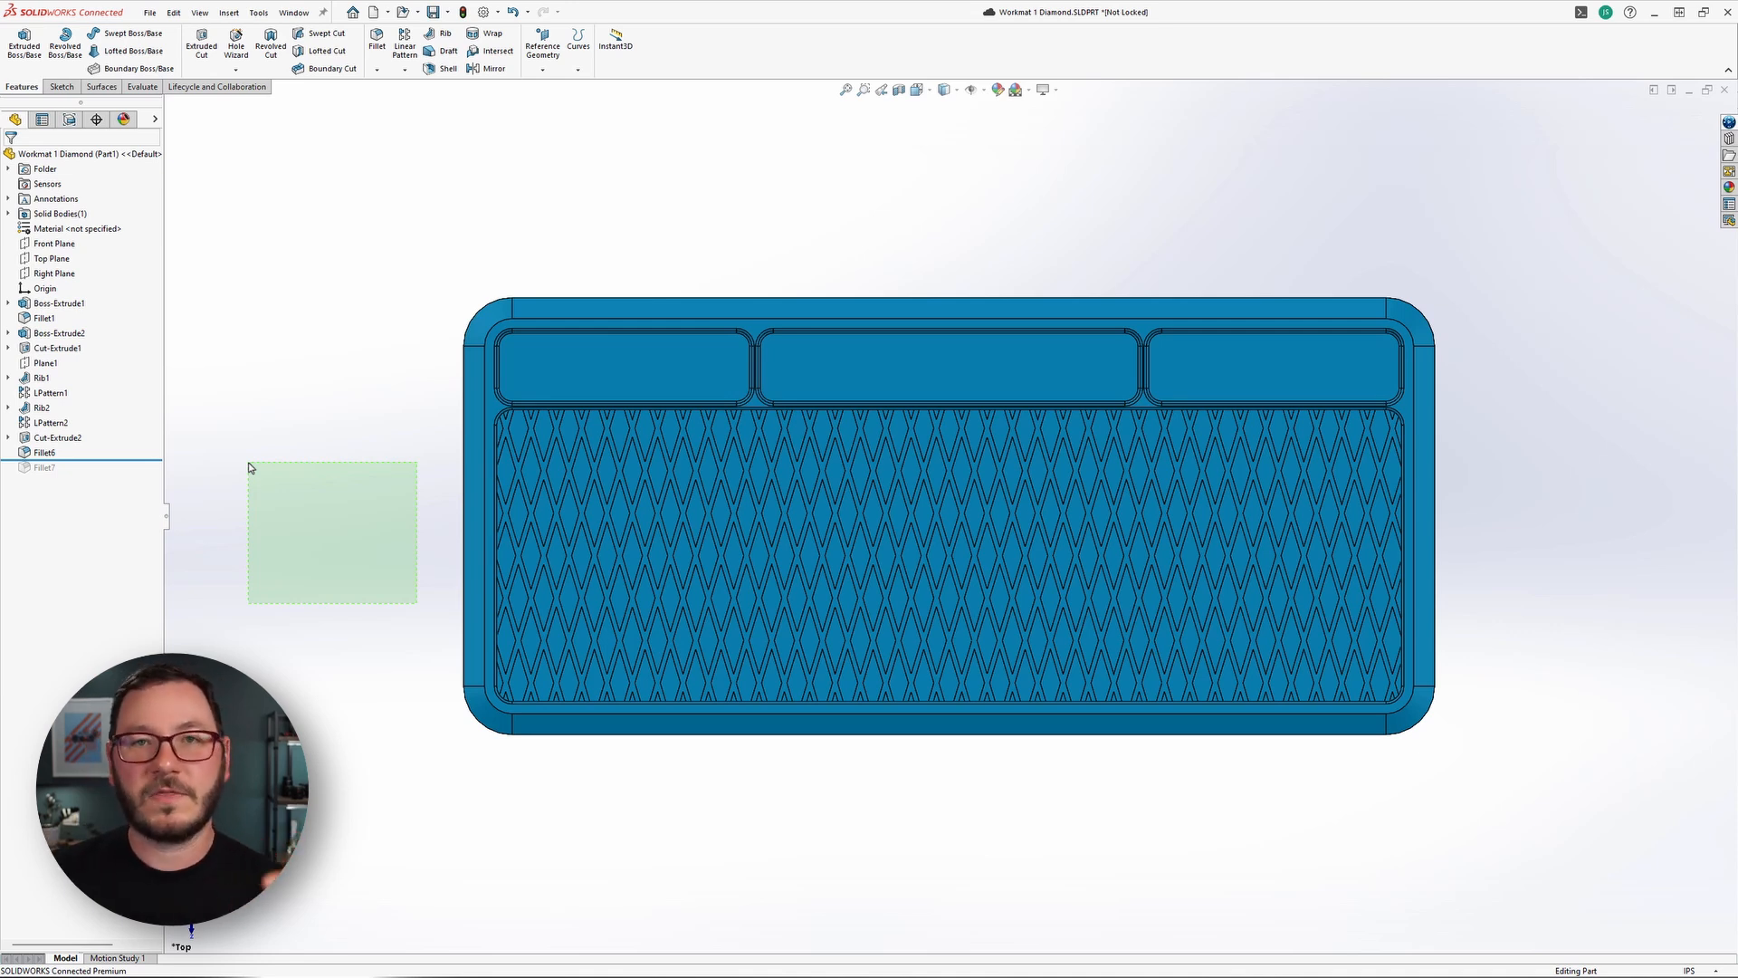
left_click_drag(251, 467, 251, 467)
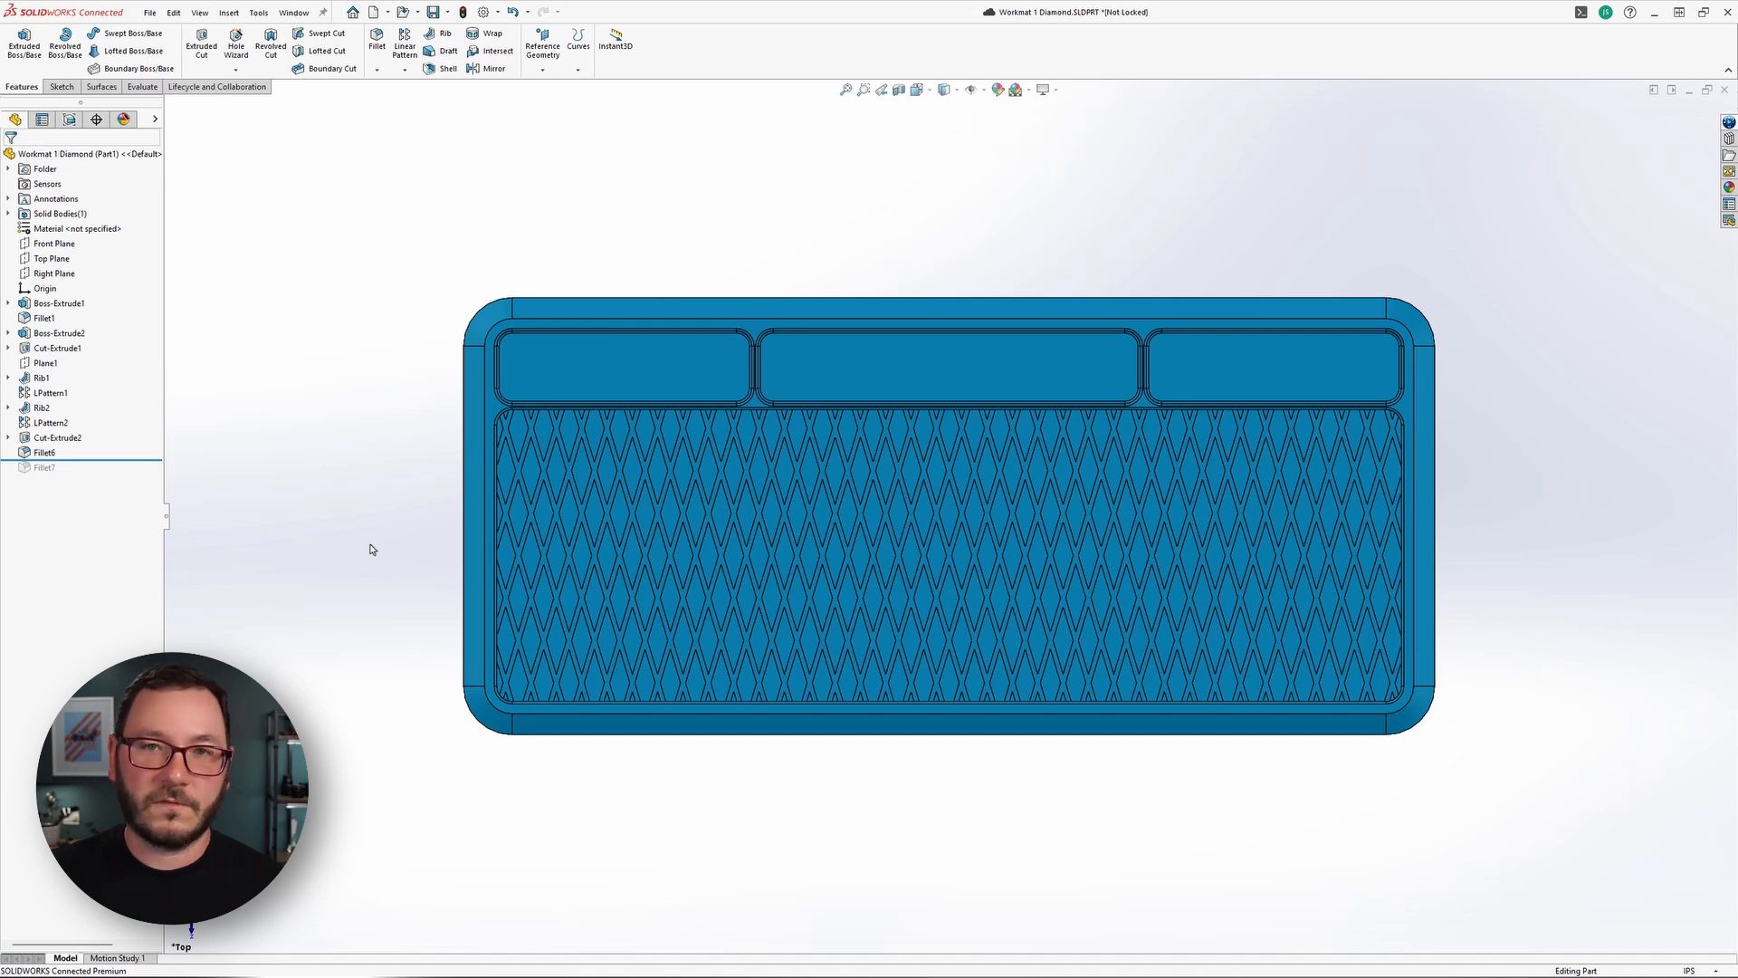
Restrict selection to edges with the selection filter, and clear all selection filters again.
key("F5")
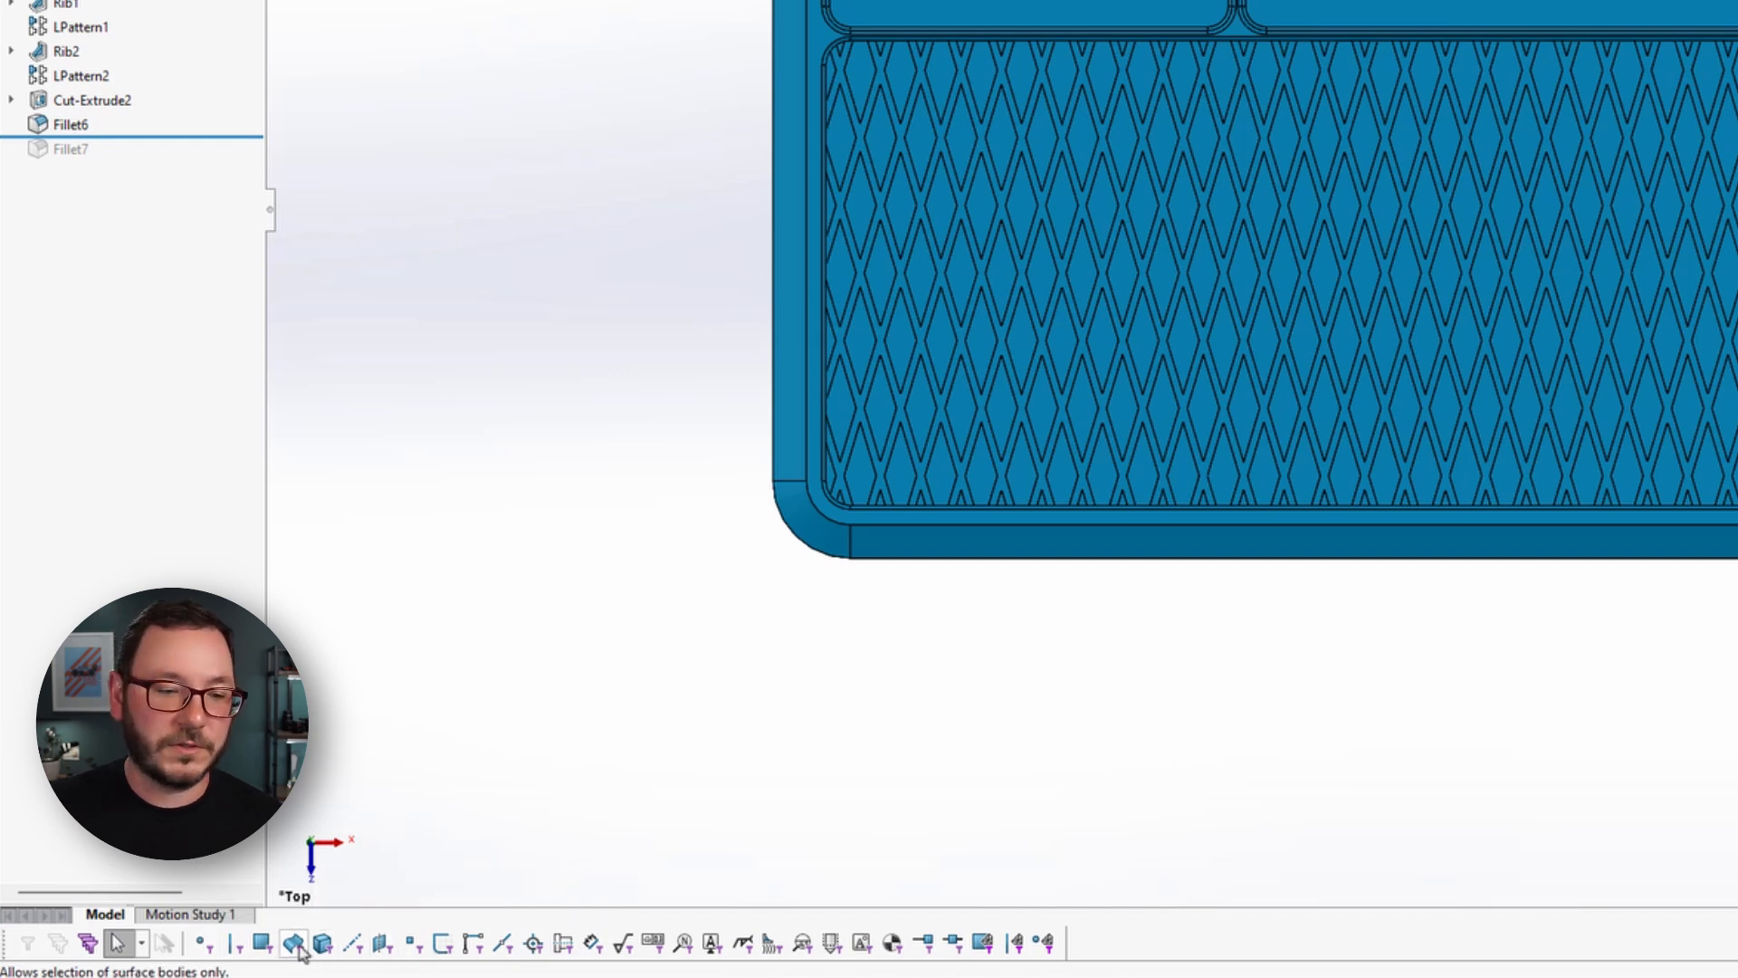
left_click(238, 944)
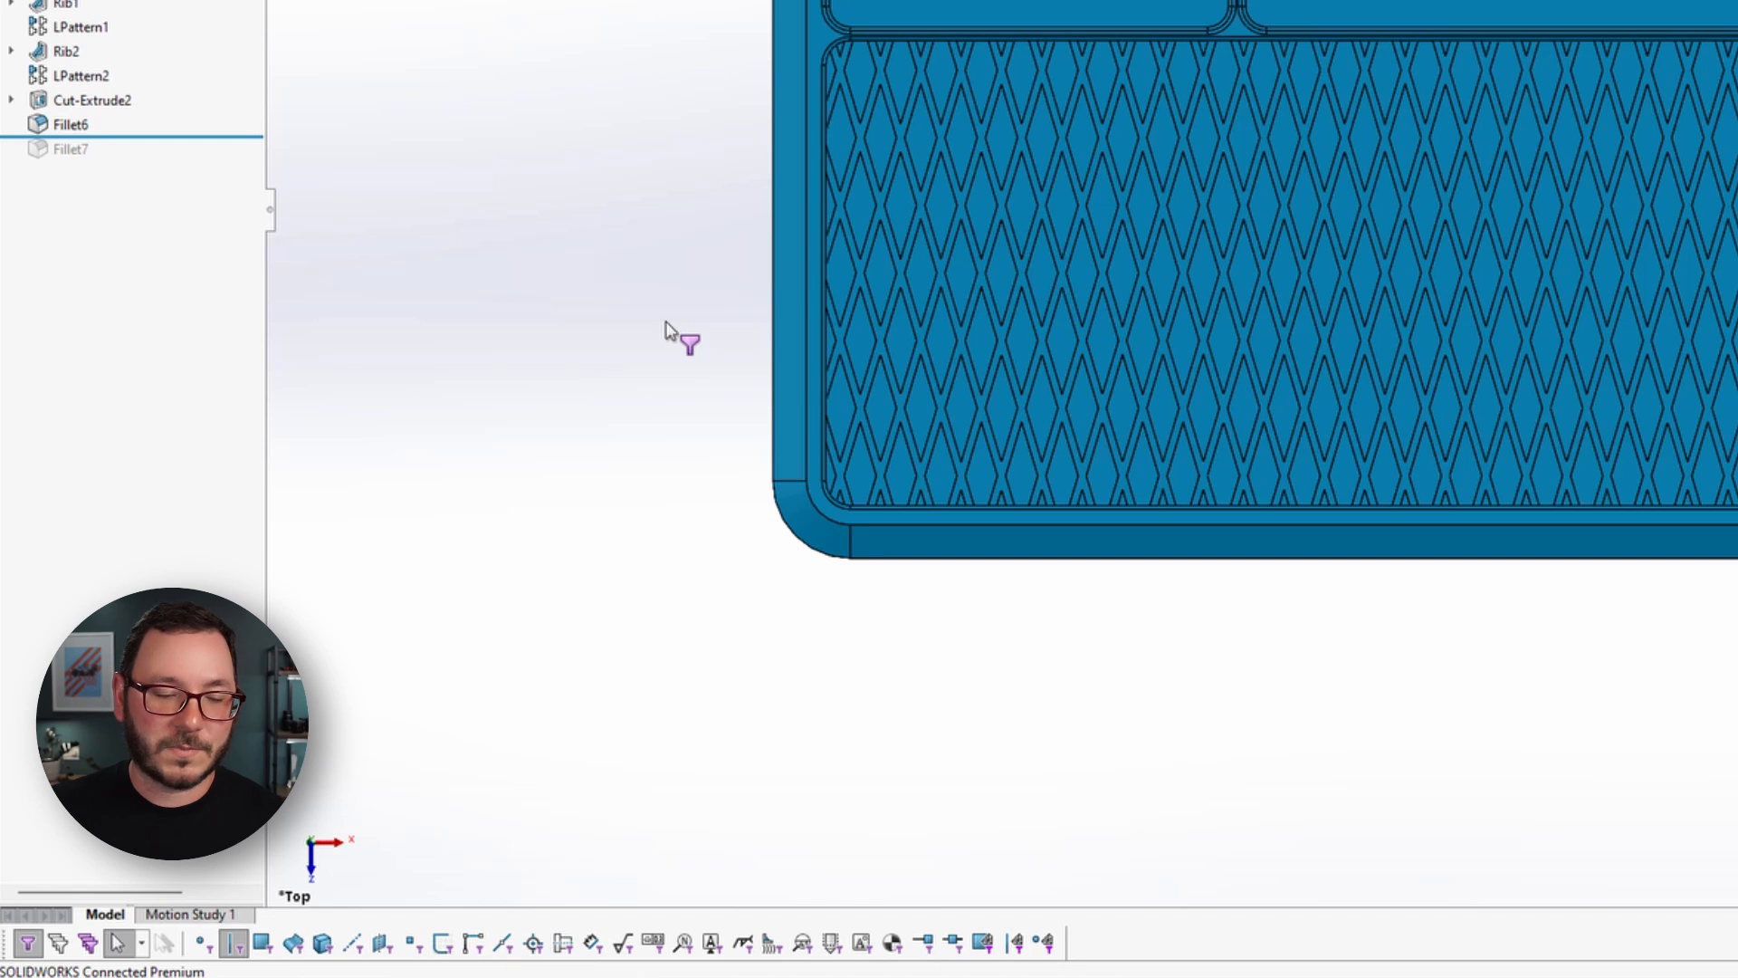
left_click(57, 946)
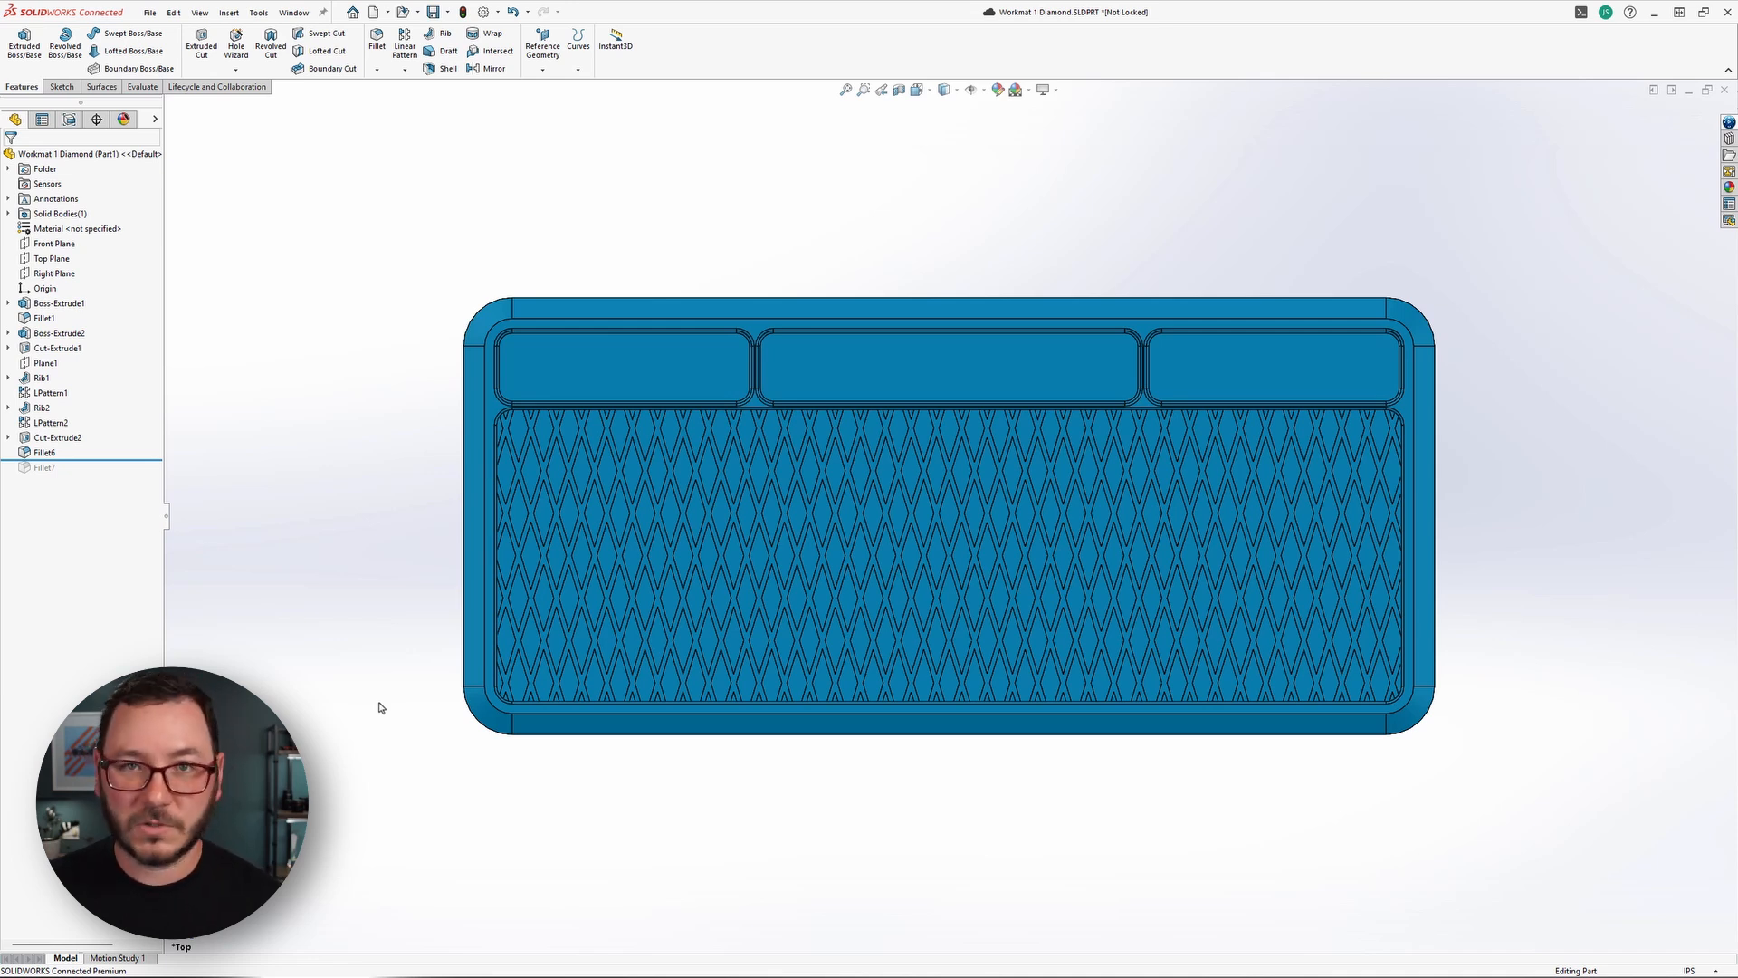
Switch the selection mode to Lasso Selection and try a lasso in the empty area beside the mat.
right_click(336, 440)
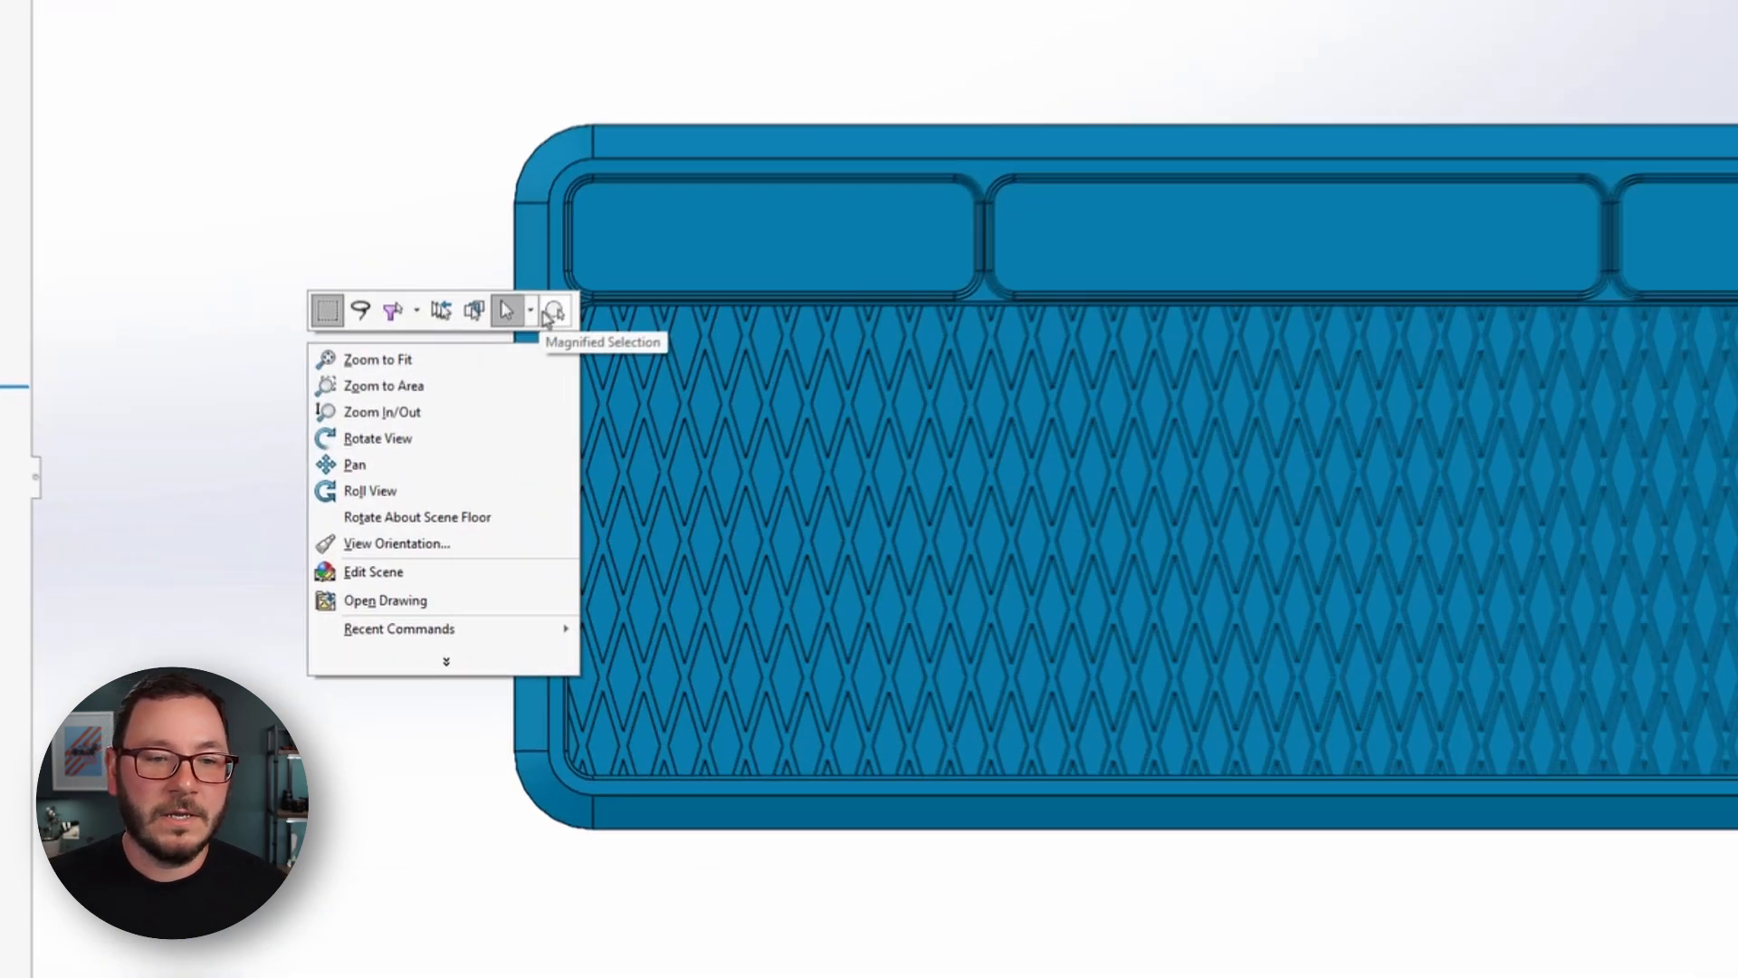
key("Escape")
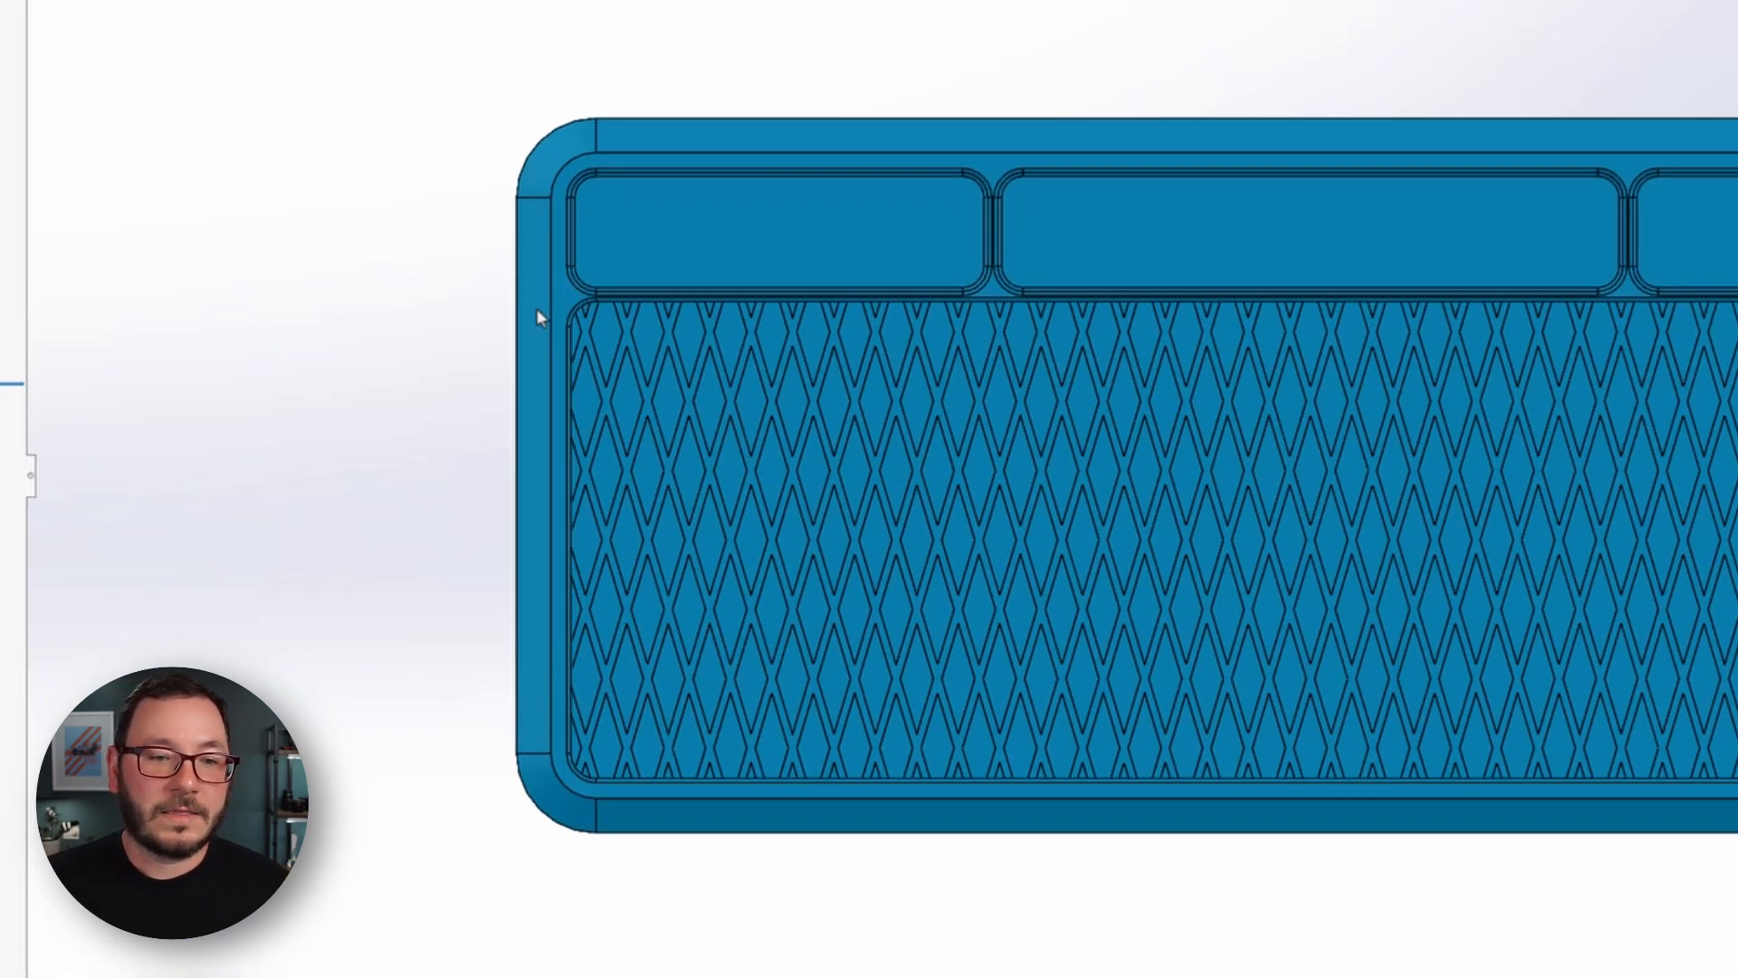
right_click(337, 312)
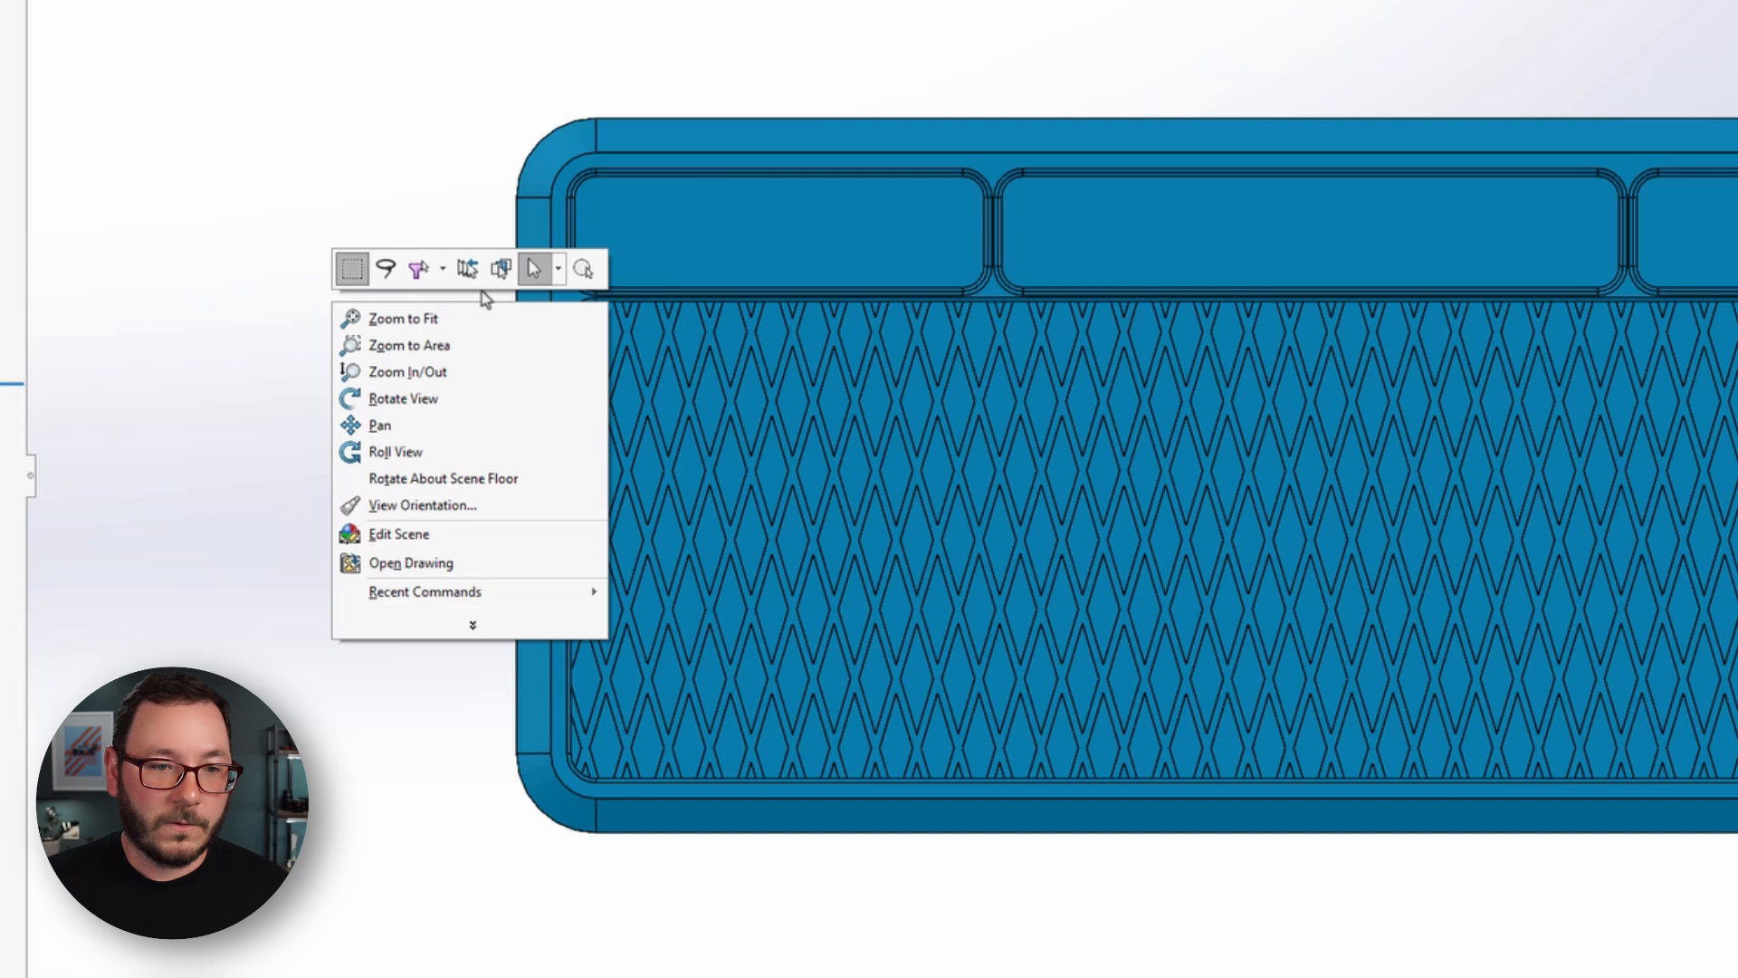
left_click(558, 270)
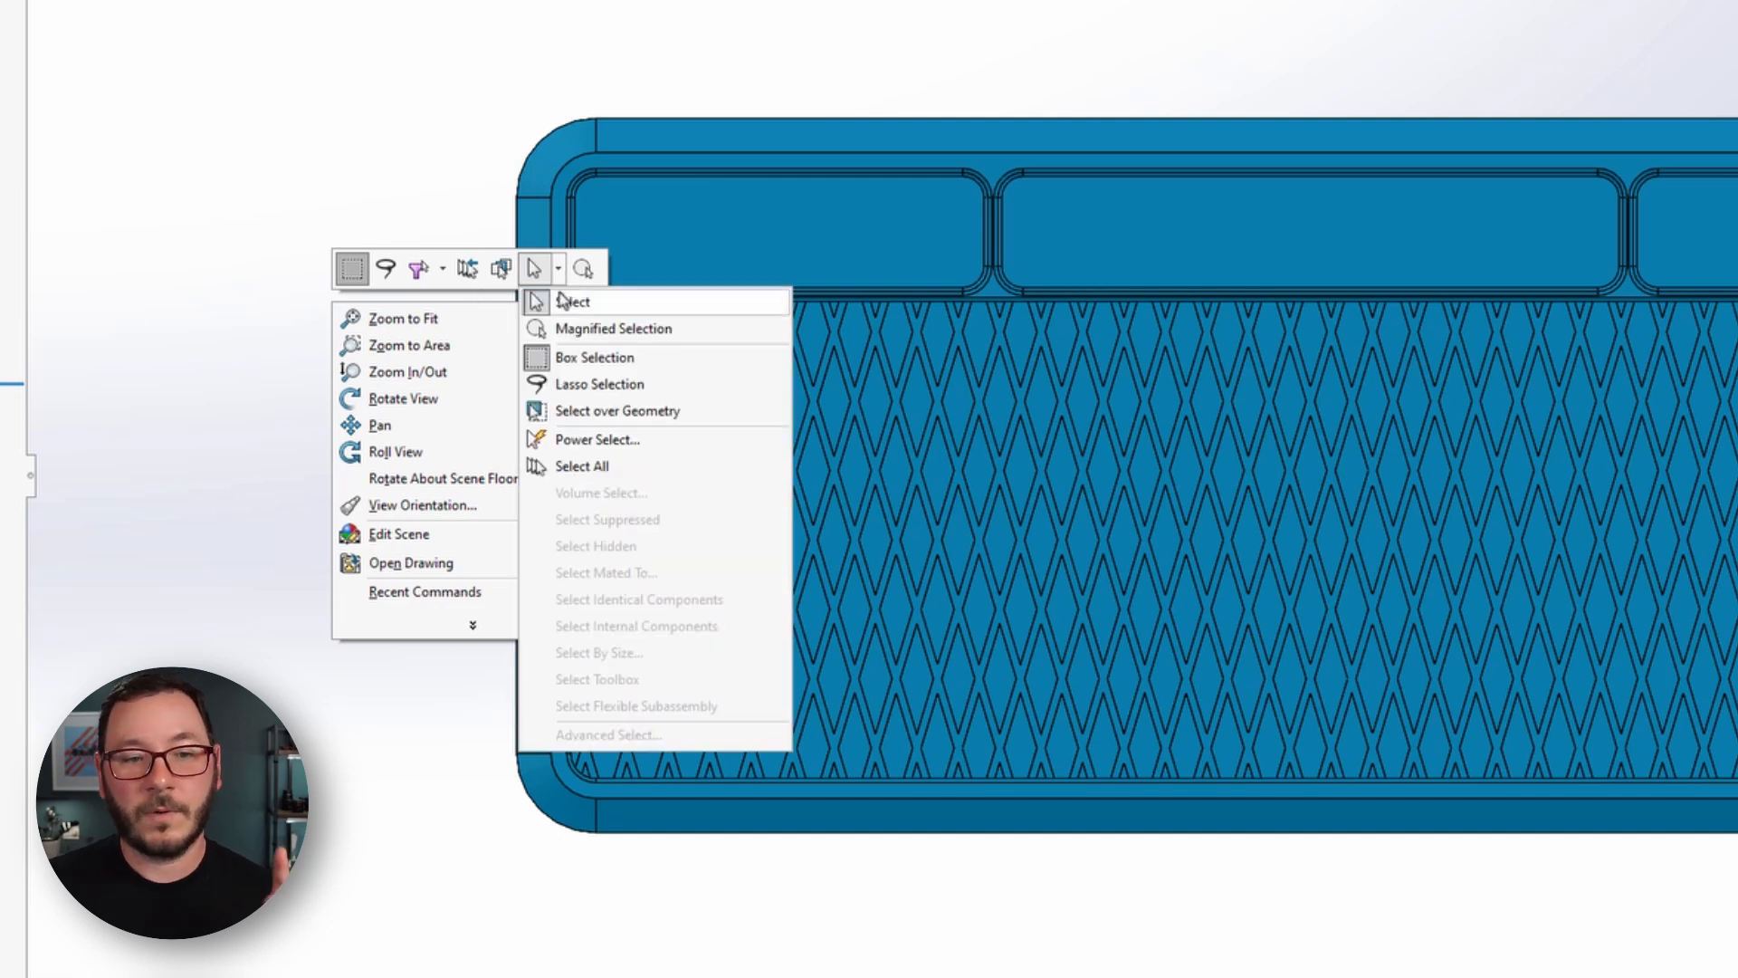
left_click(559, 384)
mouse_move(296, 272)
left_mouse_down()
mouse_move(388, 260)
mouse_move(357, 369)
mouse_move(306, 325)
mouse_move(291, 338)
mouse_move(288, 426)
mouse_move(380, 342)
mouse_move(280, 341)
left_mouse_up()
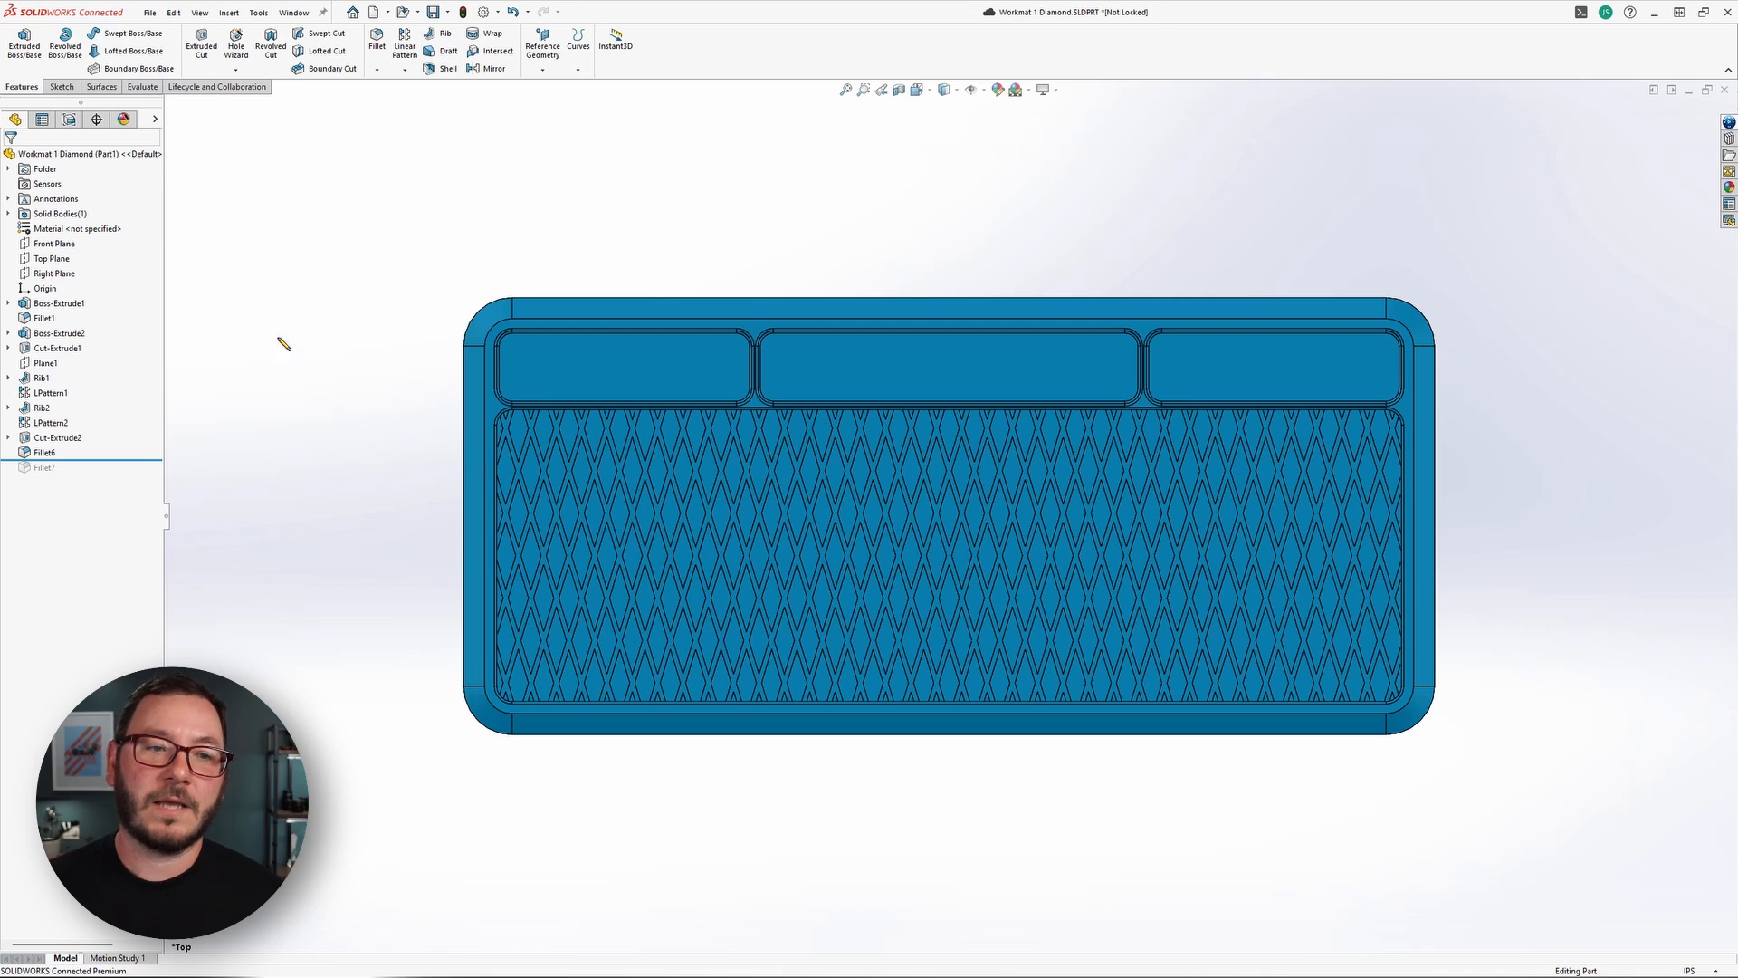
Switch the selection mode back to Box Selection.
right_click(270, 411)
left_click(408, 386)
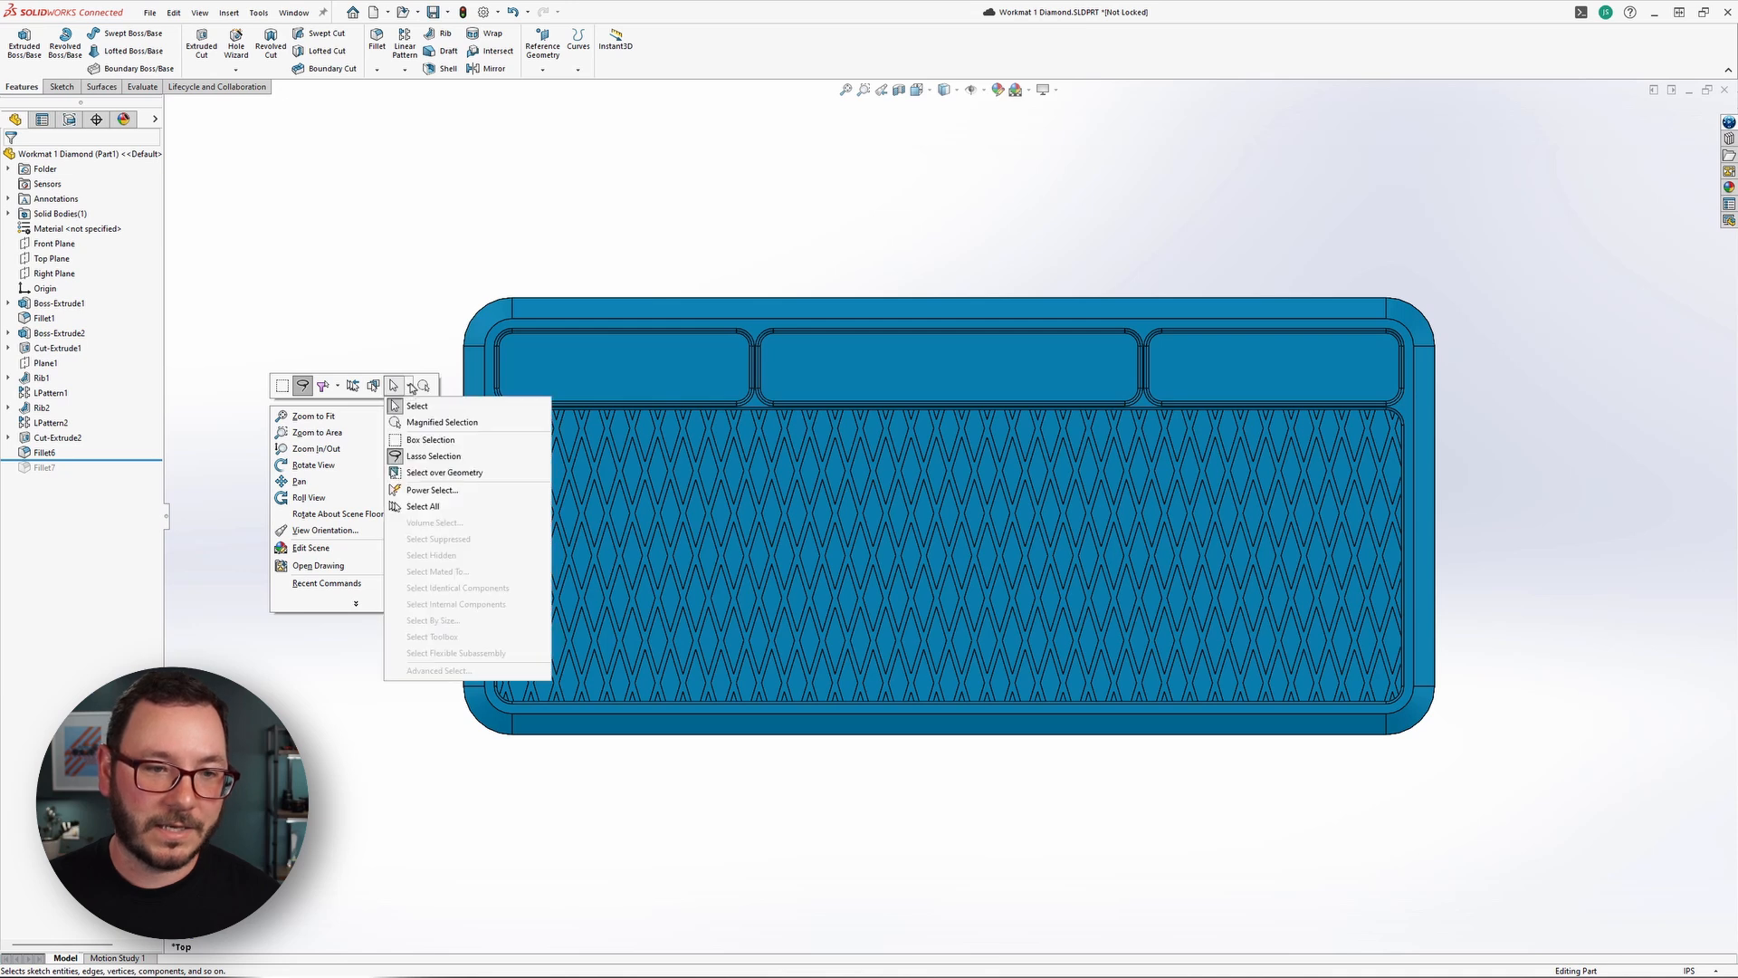
left_click(409, 441)
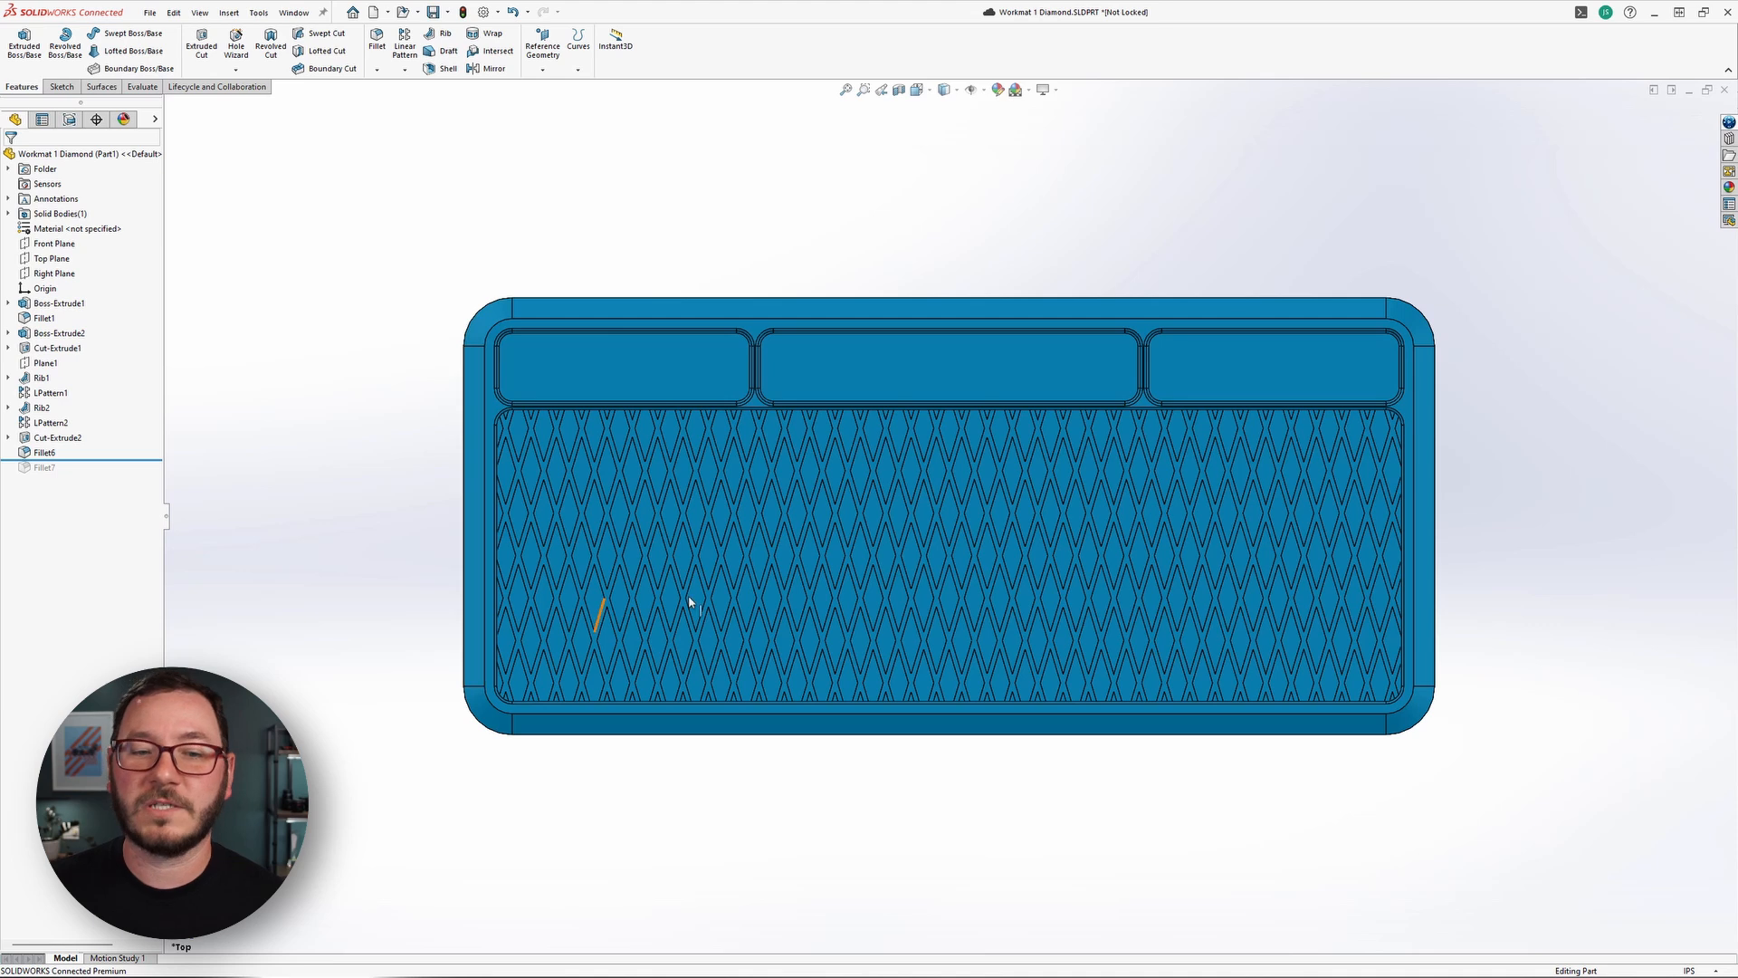
left_click(654, 547)
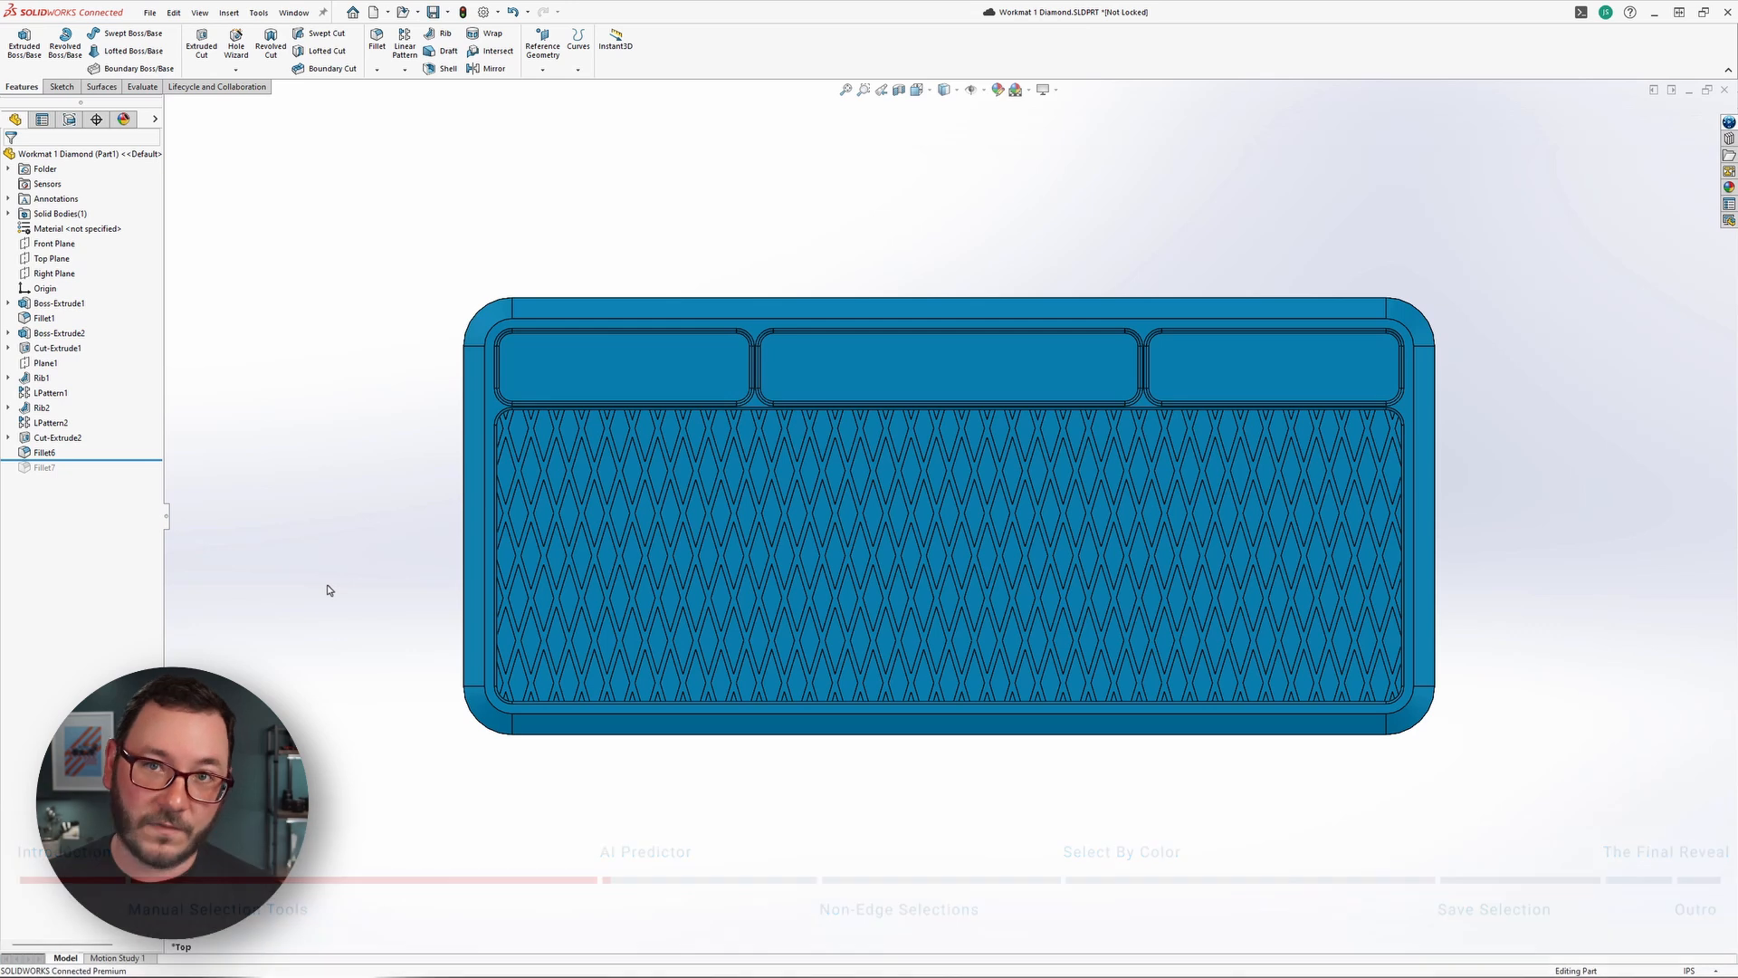
Start a Fillet and select one short corner edge of a diamond pocket near the middle of the mat, with its related-edge selection suggestions shown.
middle_click_drag(691, 831, 893, 729)
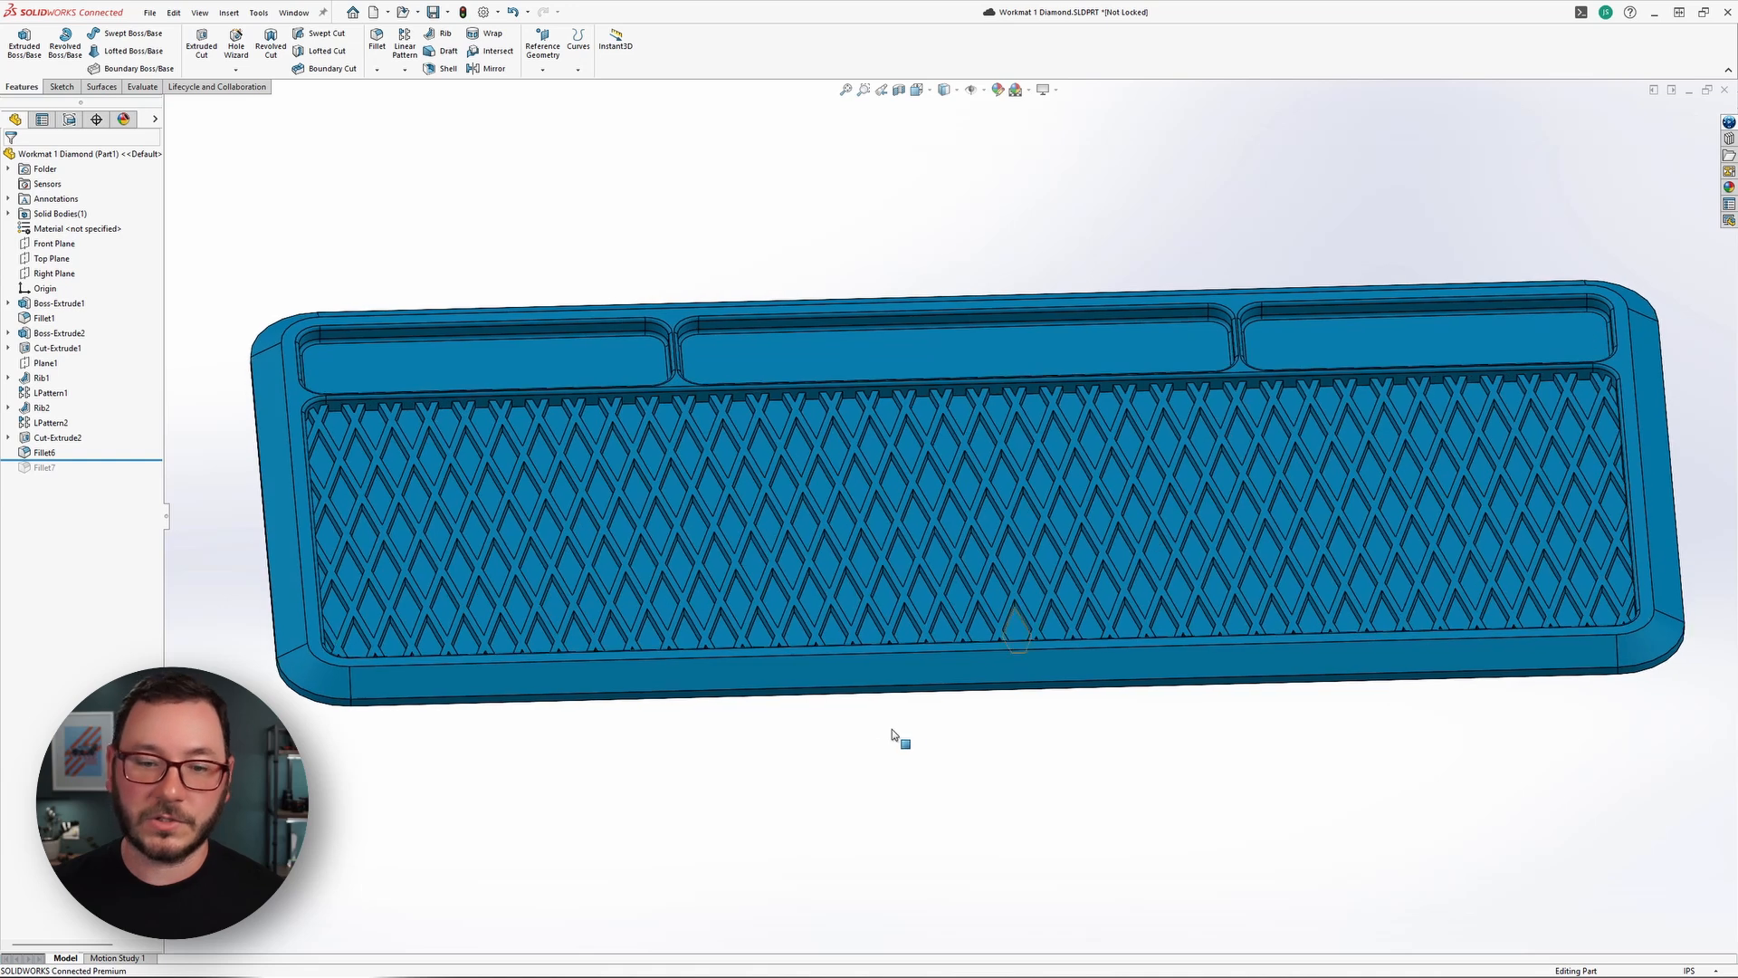
key("s")
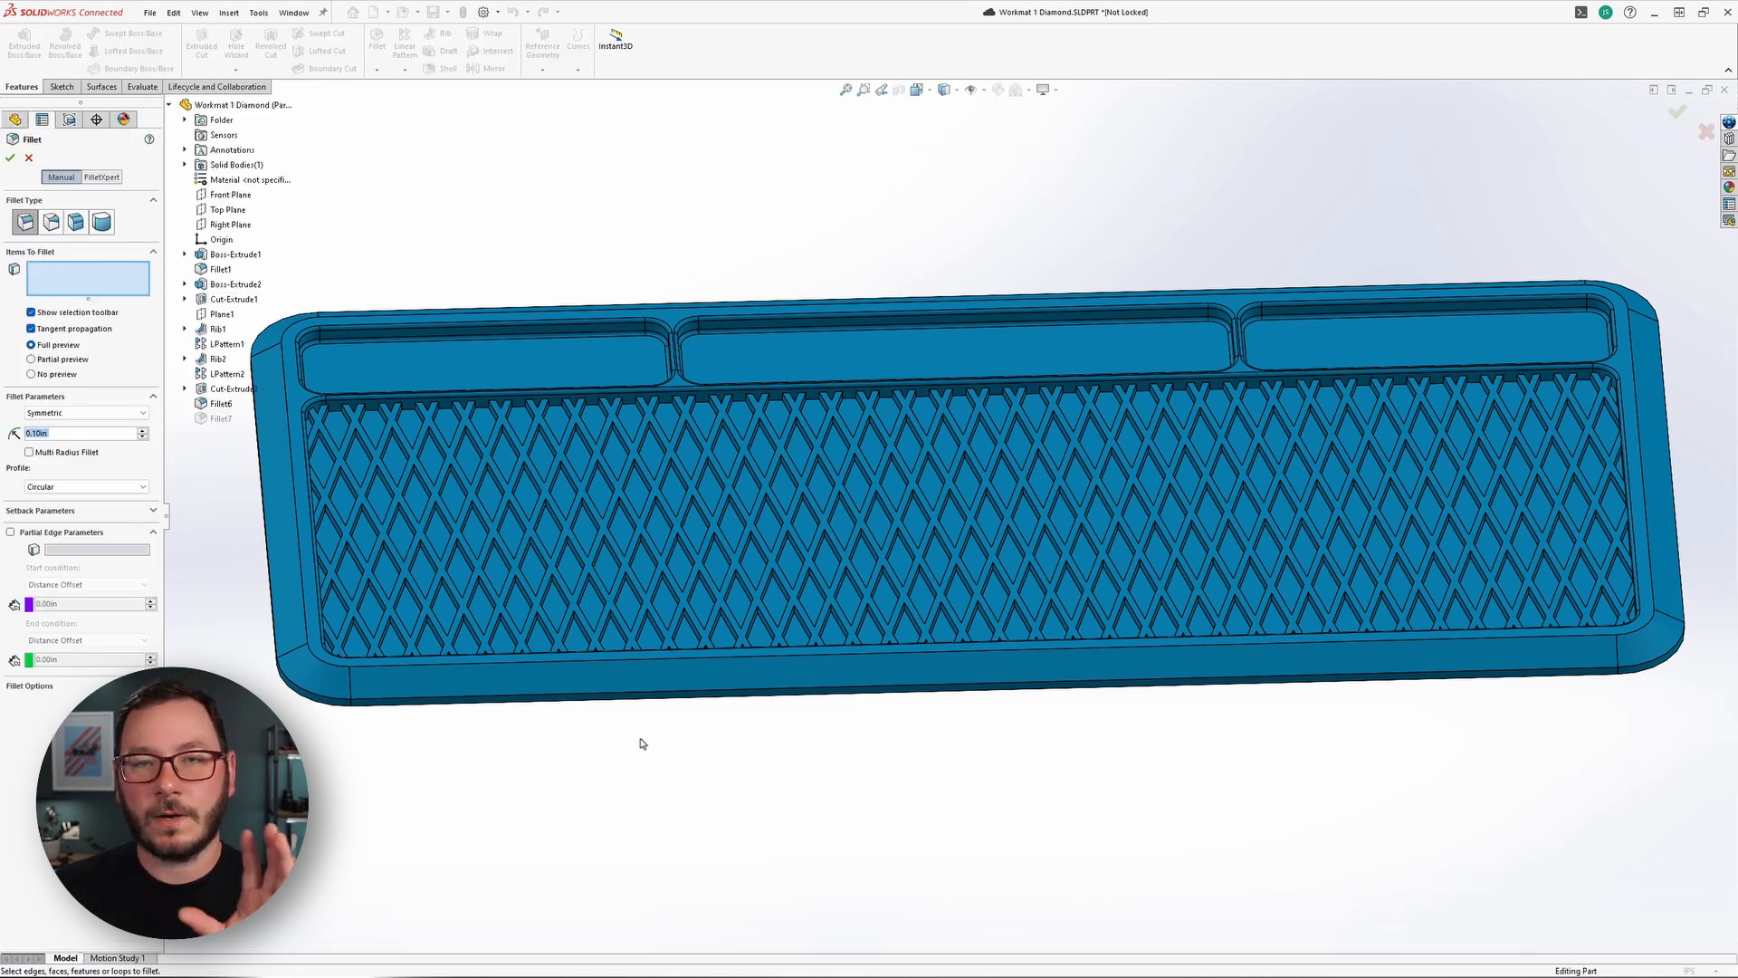
scroll(869, 548, "down", 5)
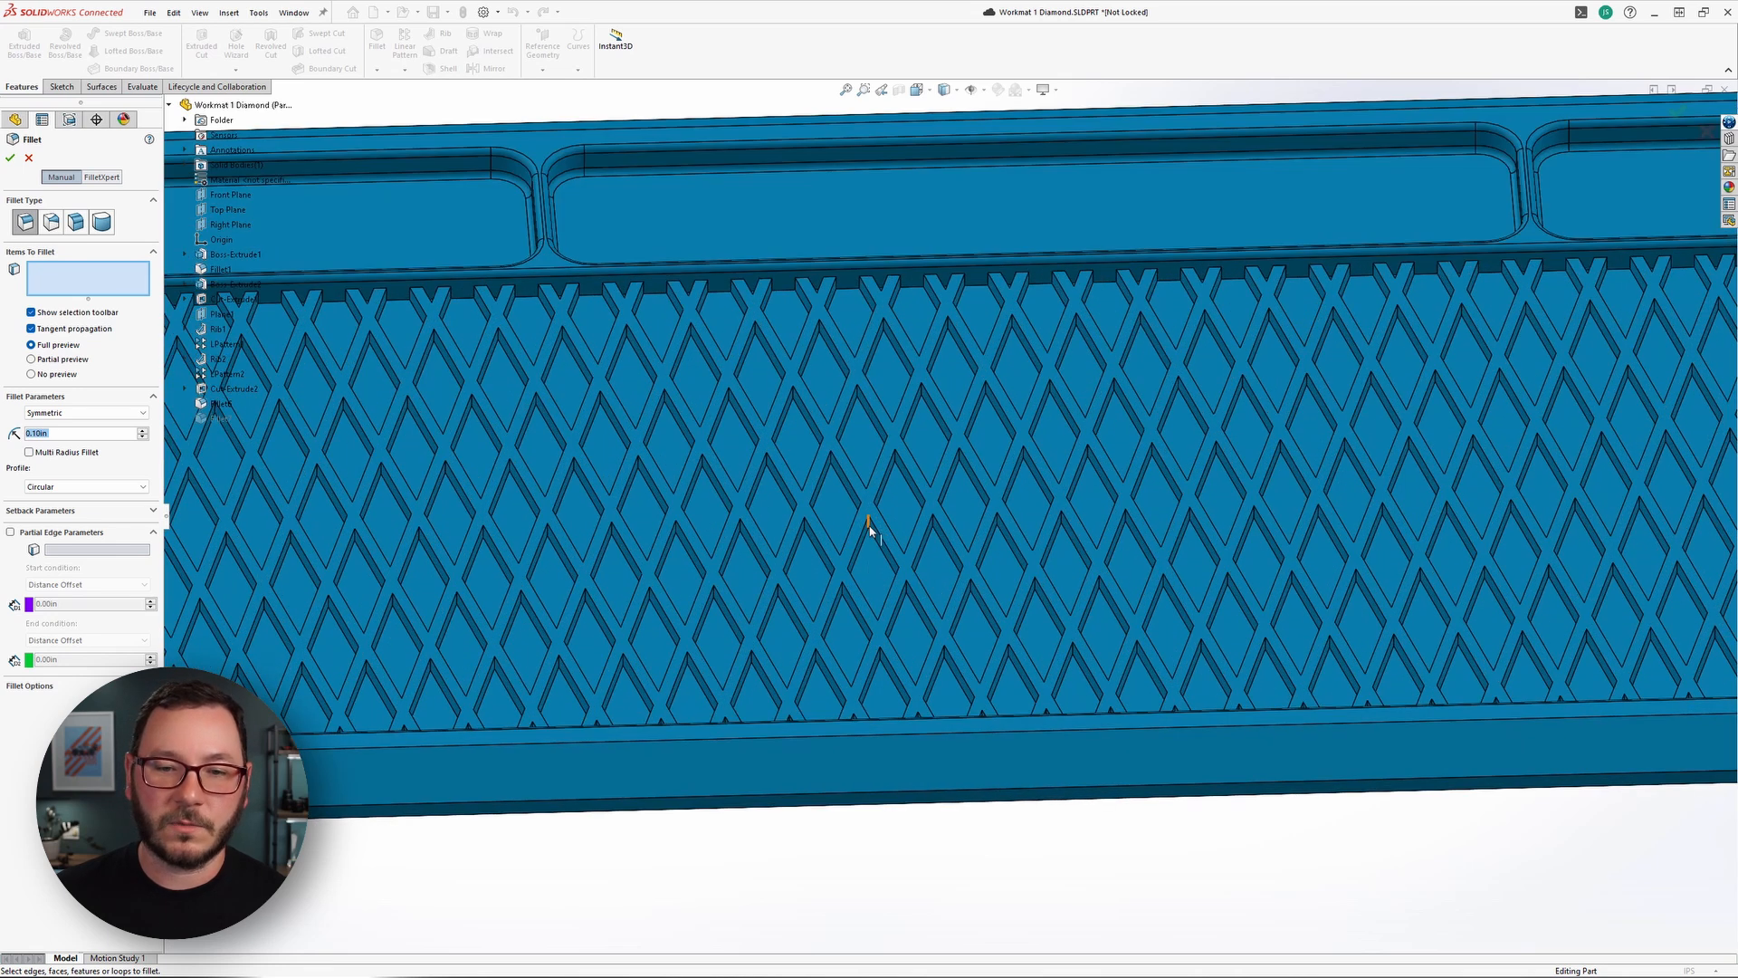
left_click(869, 526)
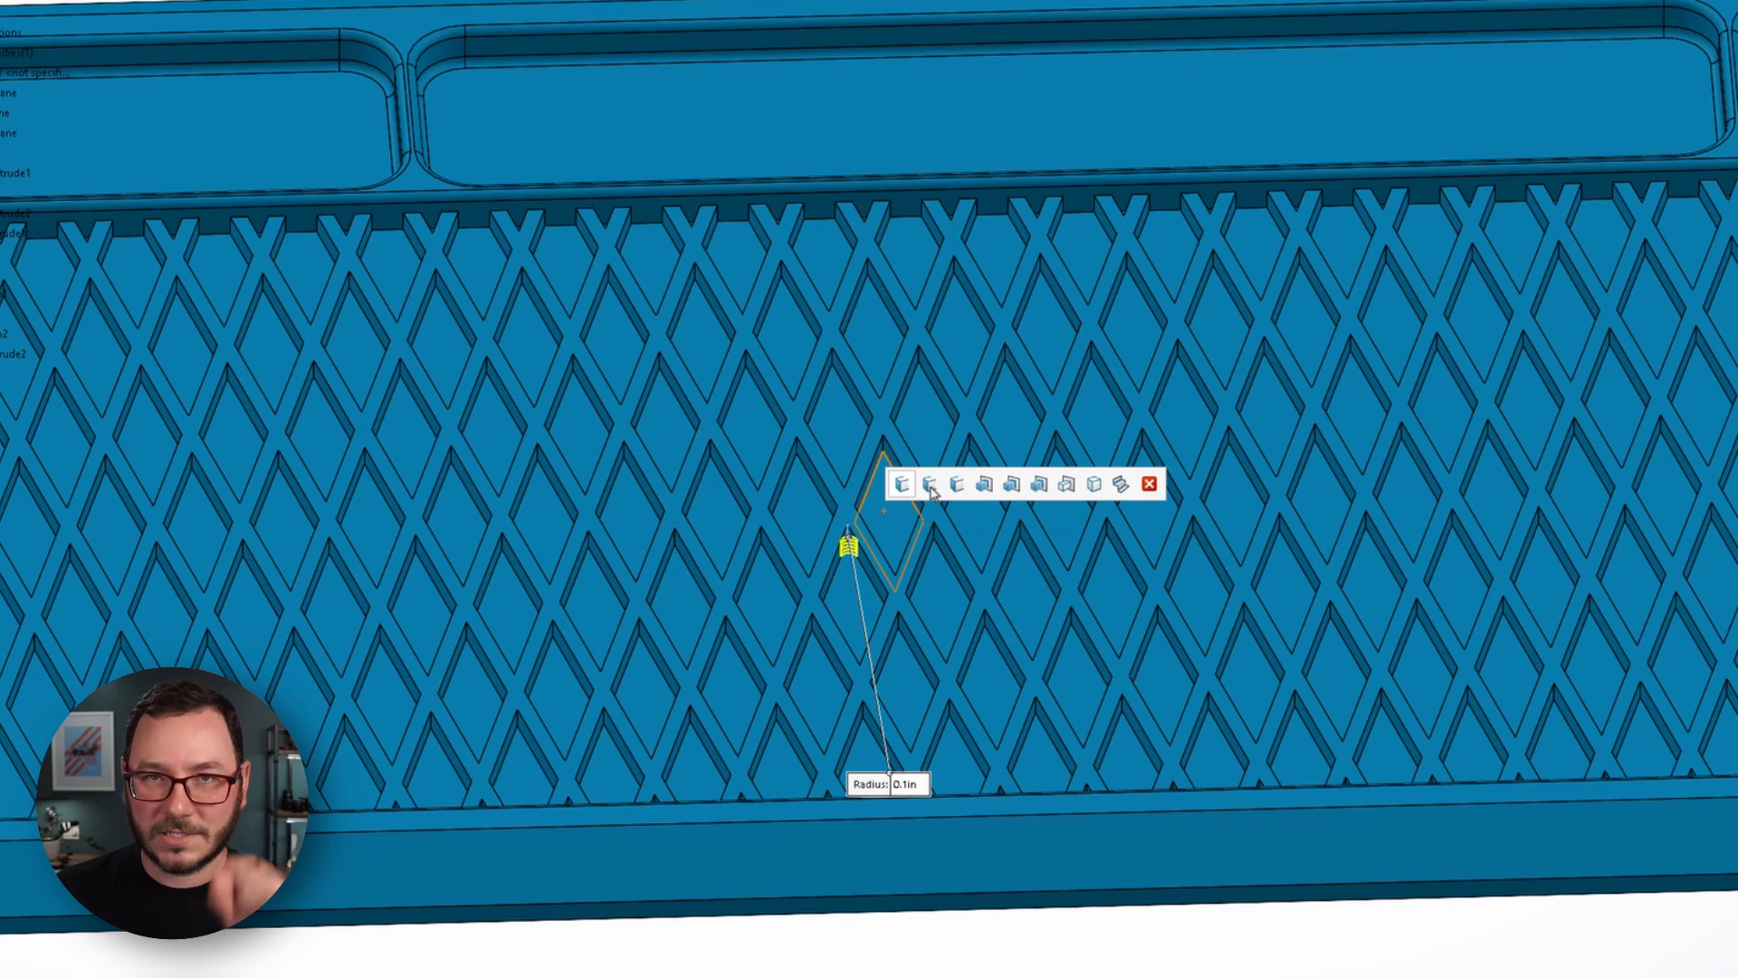
mouse_move(930, 489)
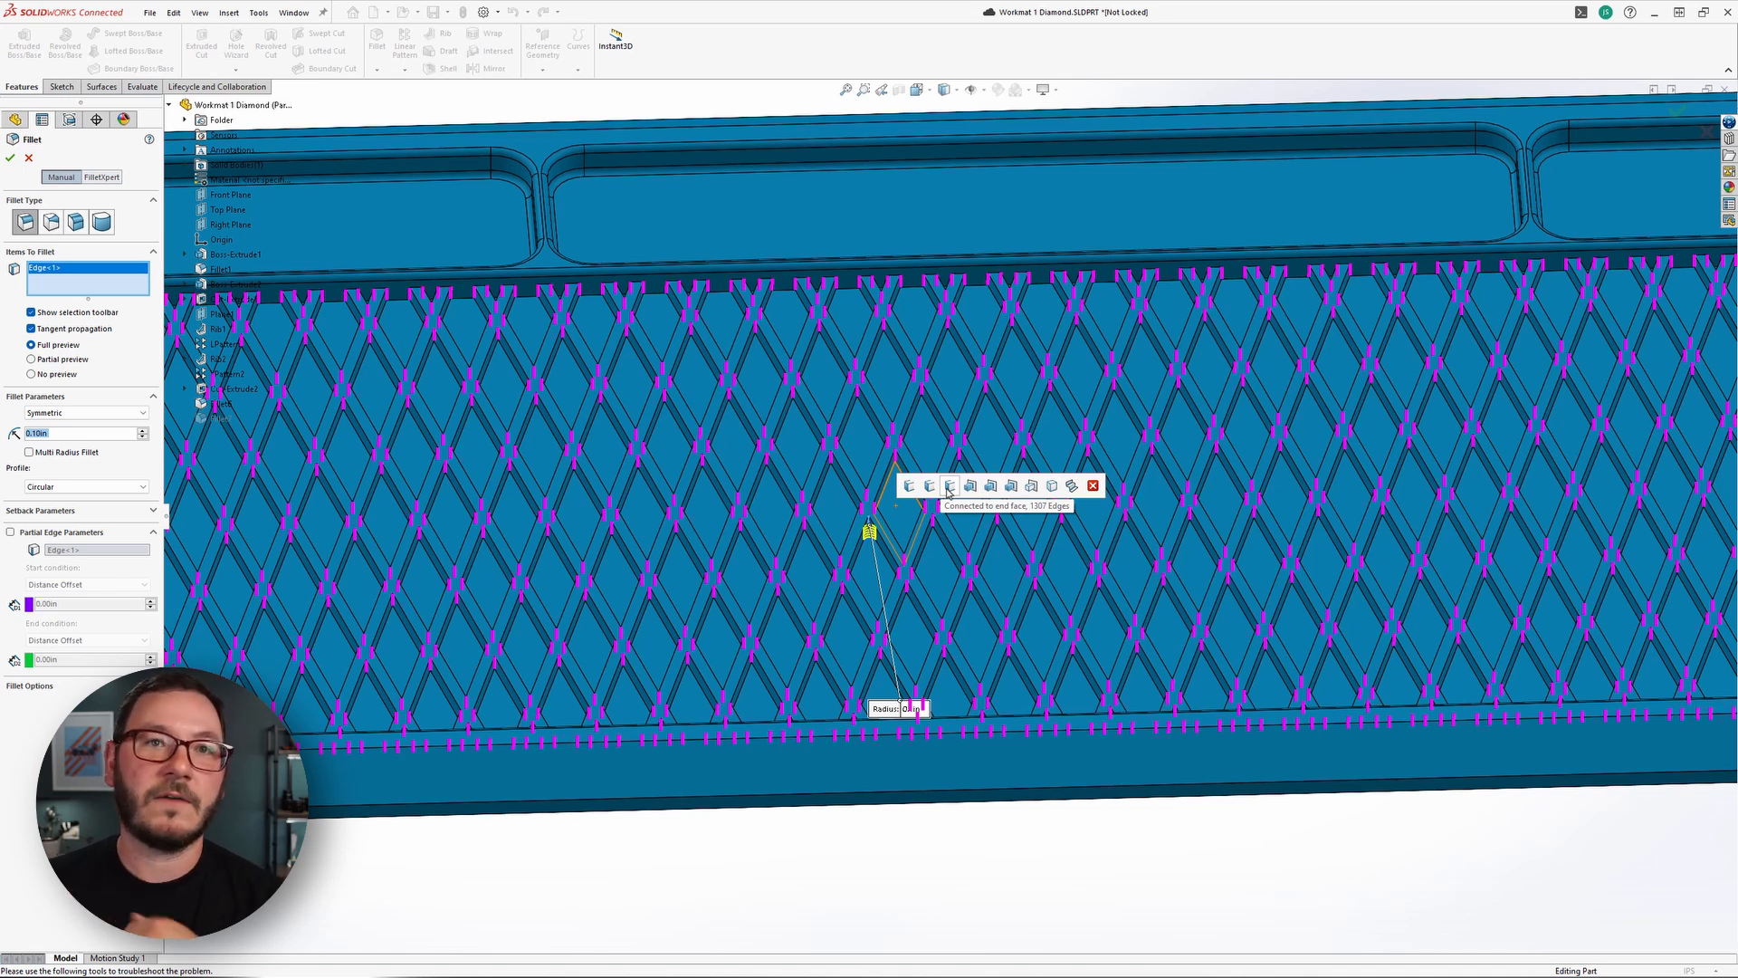
left_click(887, 860)
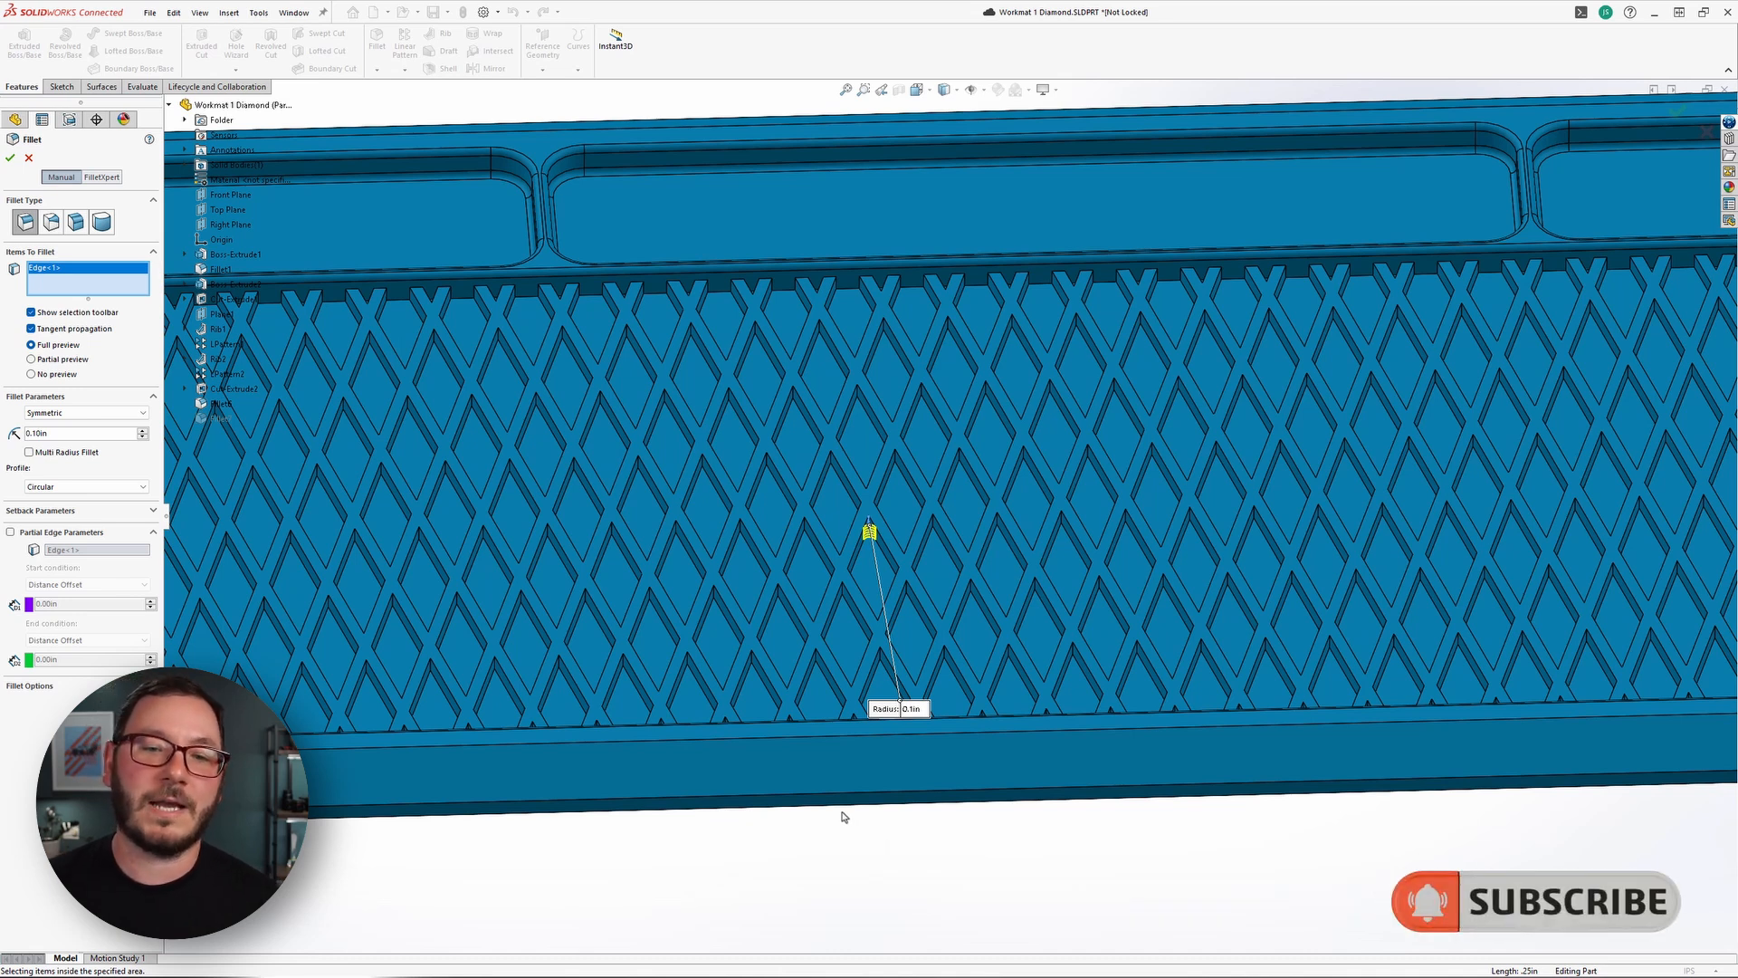
Clear the selected edge from the Fillet's items.
key("f")
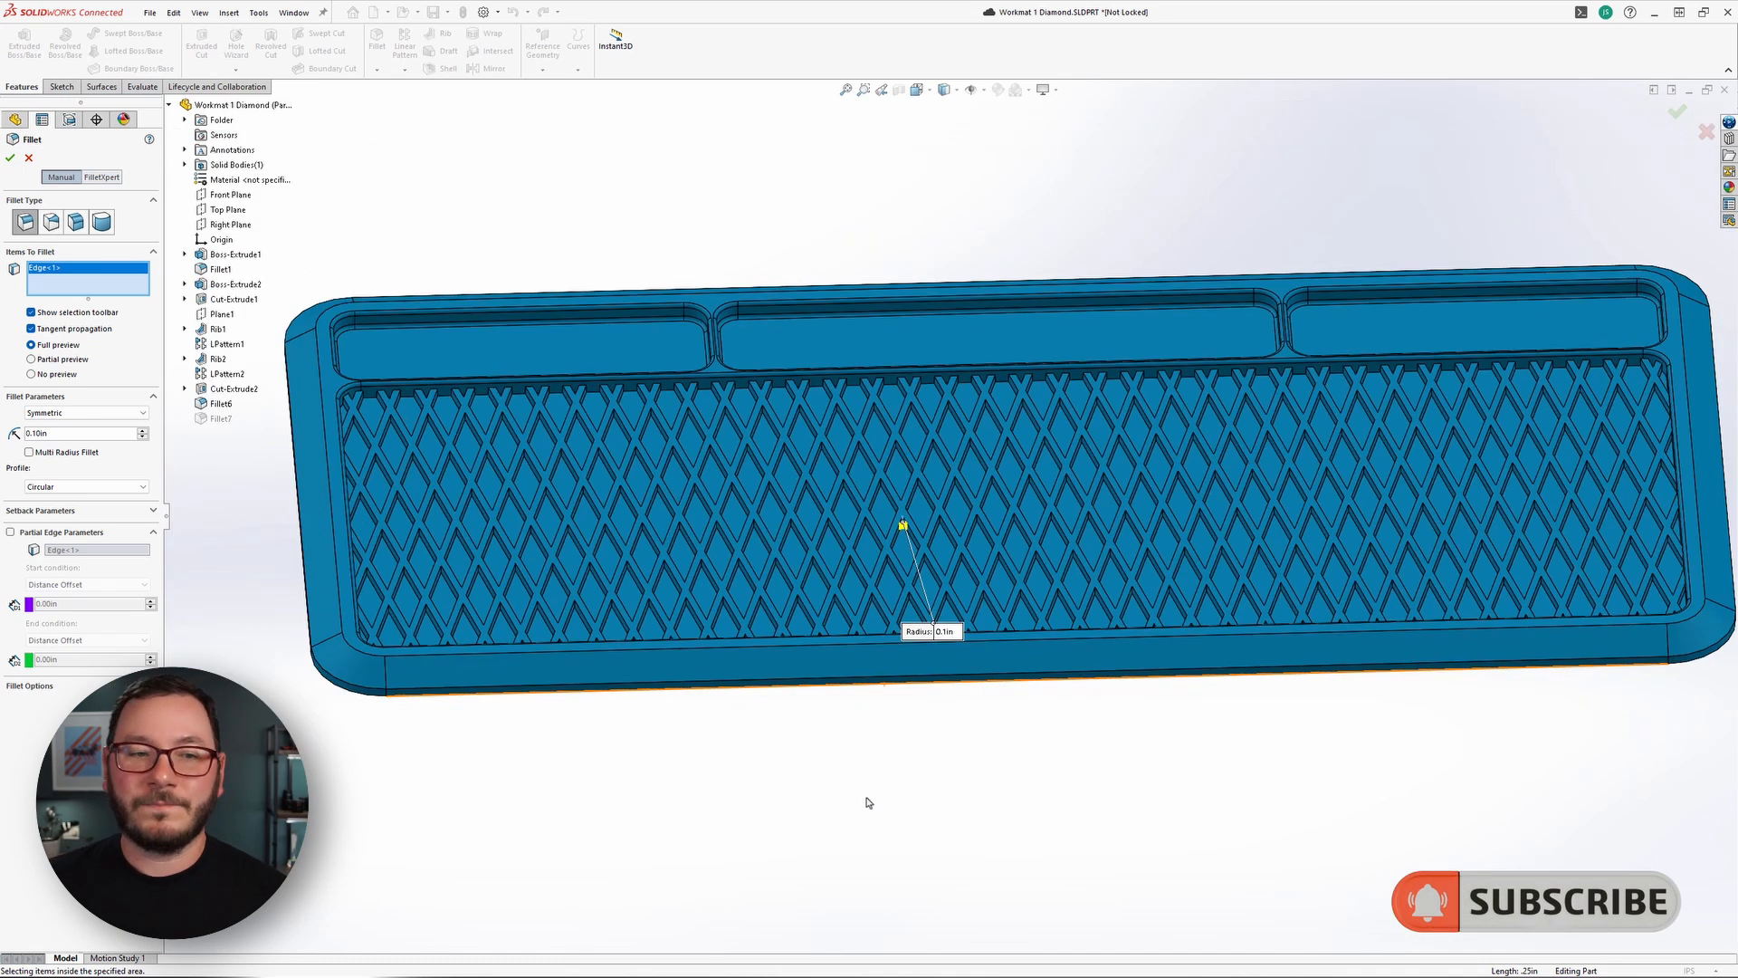
middle_click_drag(1129, 749, 1121, 745, "ctrl")
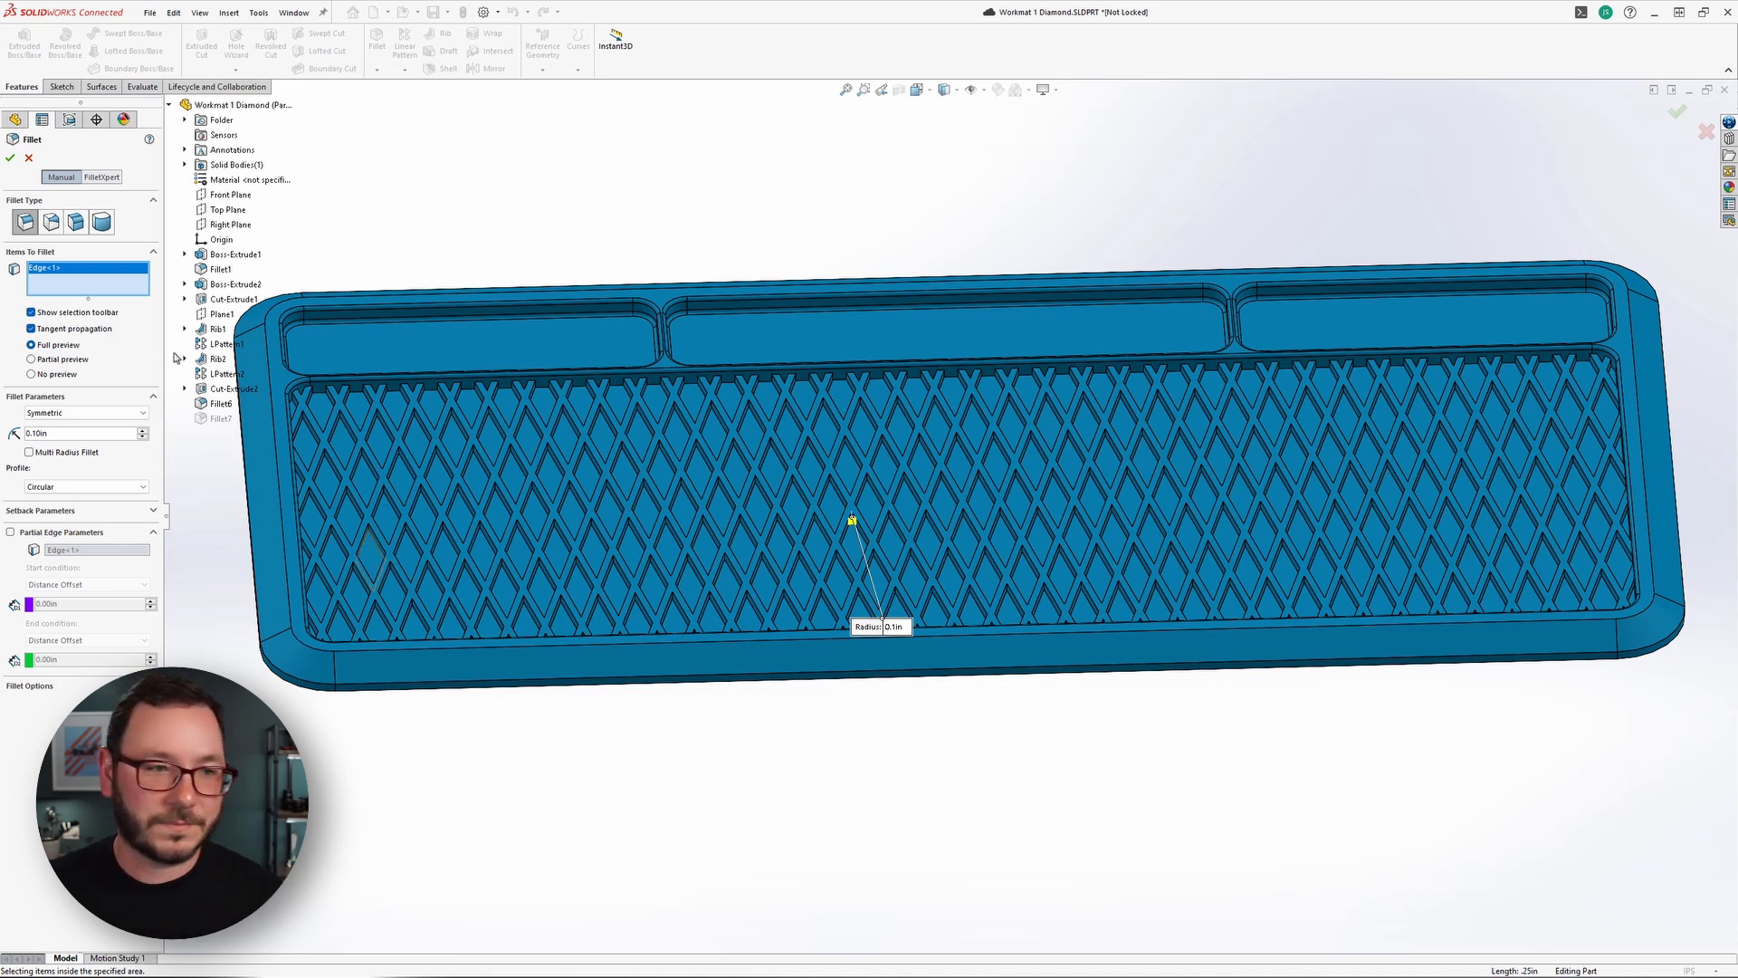
right_click(92, 287)
left_click(127, 306)
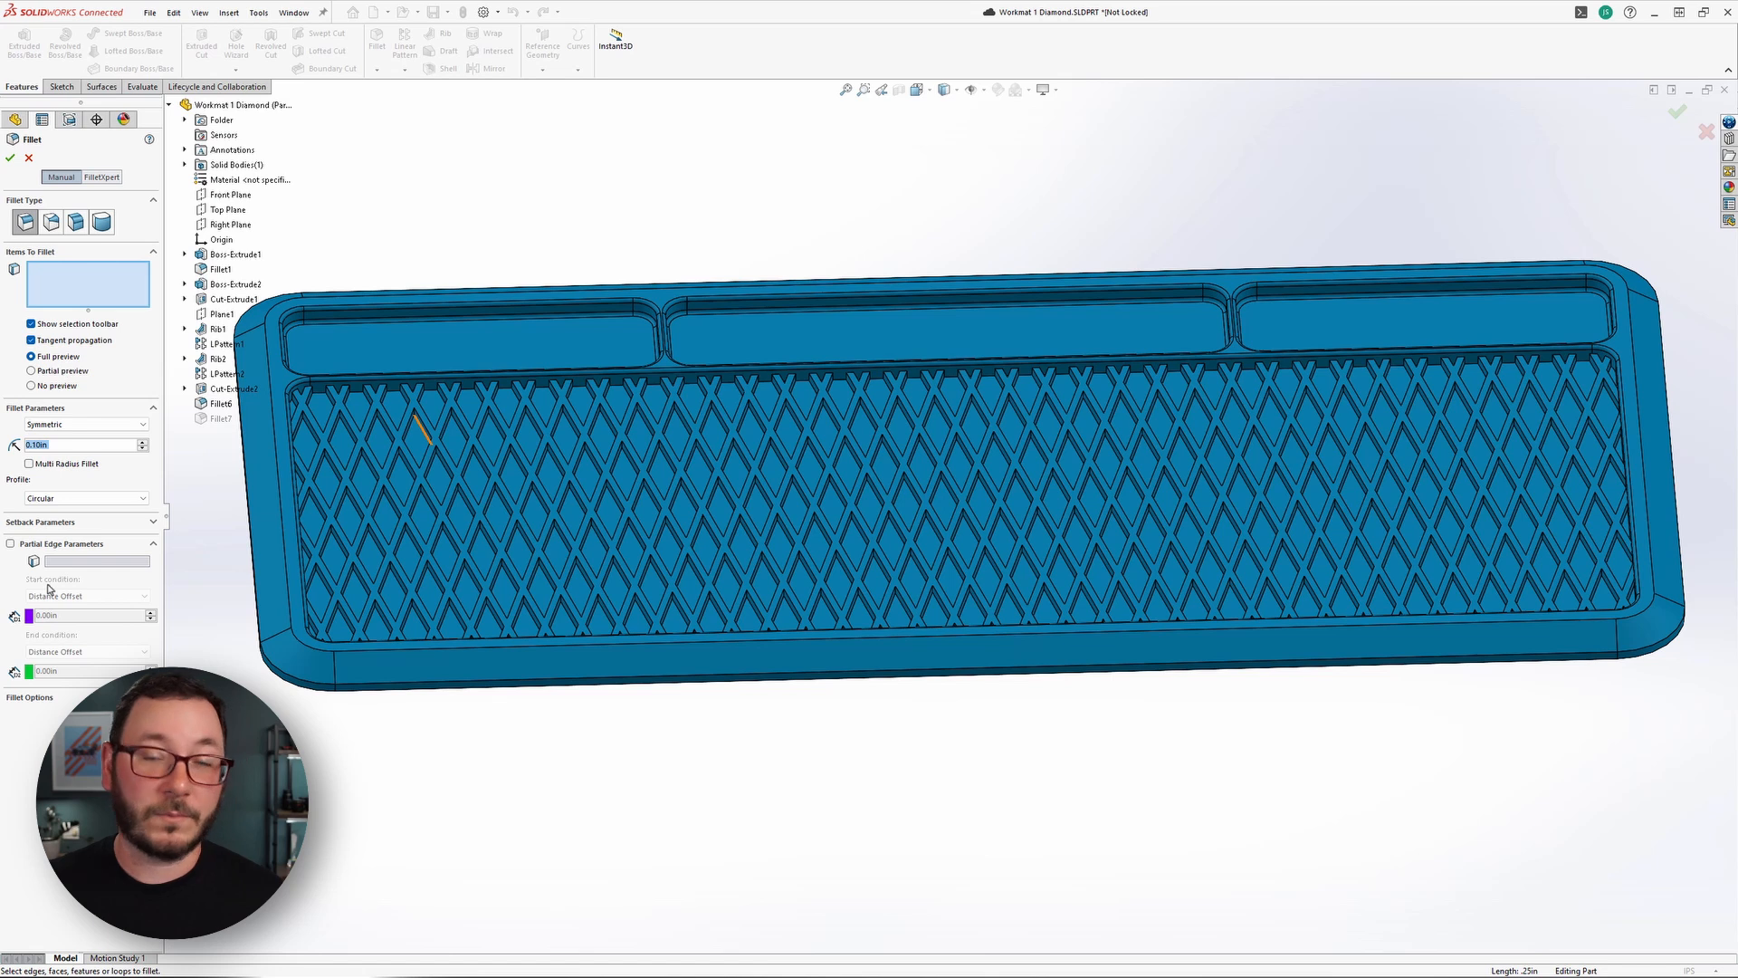
Try the top face of the diamond ribs as the Fillet's item, then clear the selection.
left_click(607, 474)
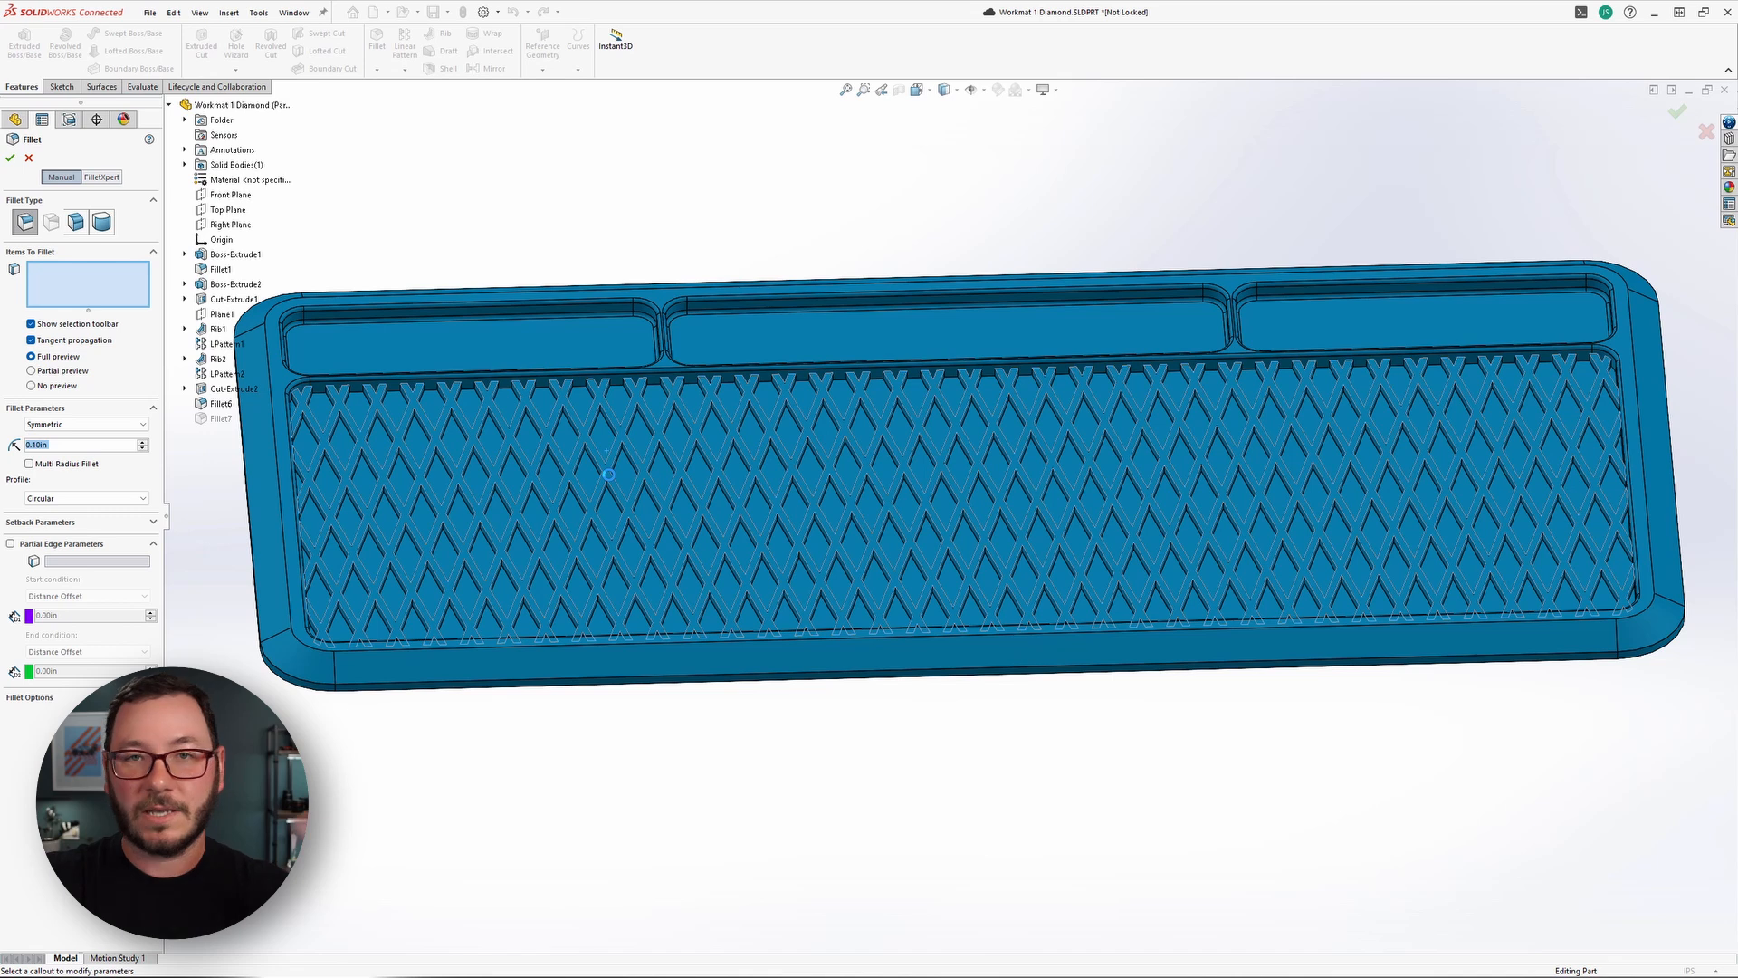
left_click(608, 474)
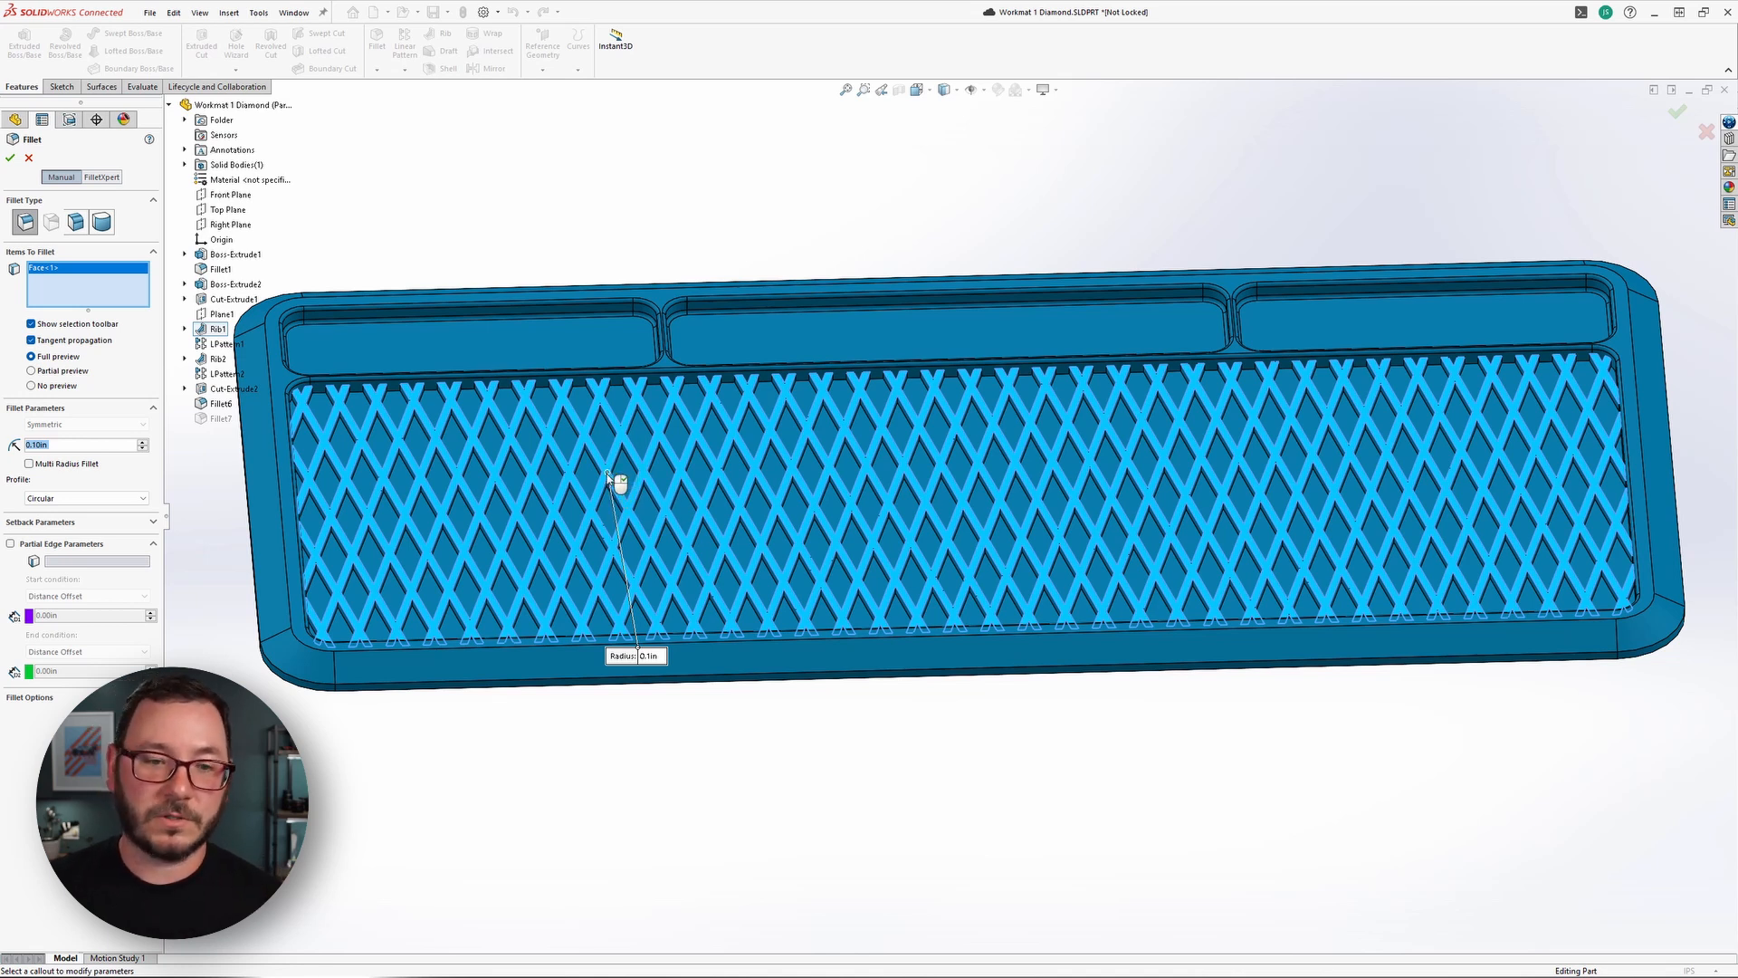
scroll(608, 531, "up", 2)
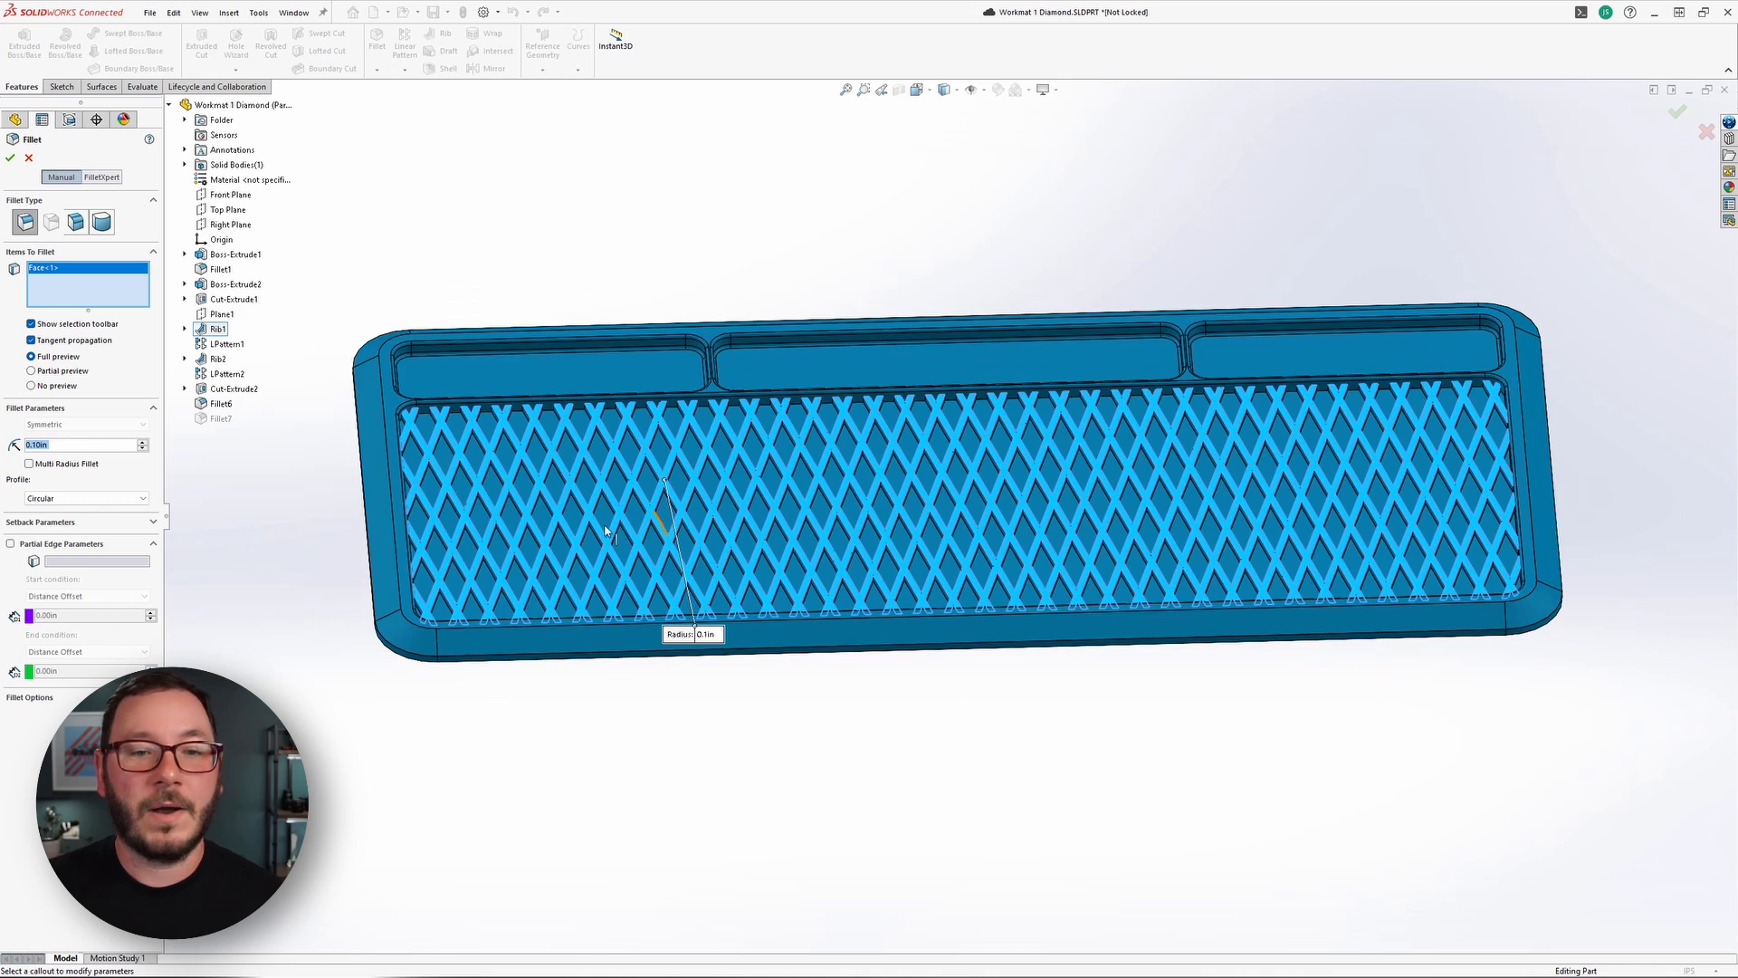
right_click(102, 300)
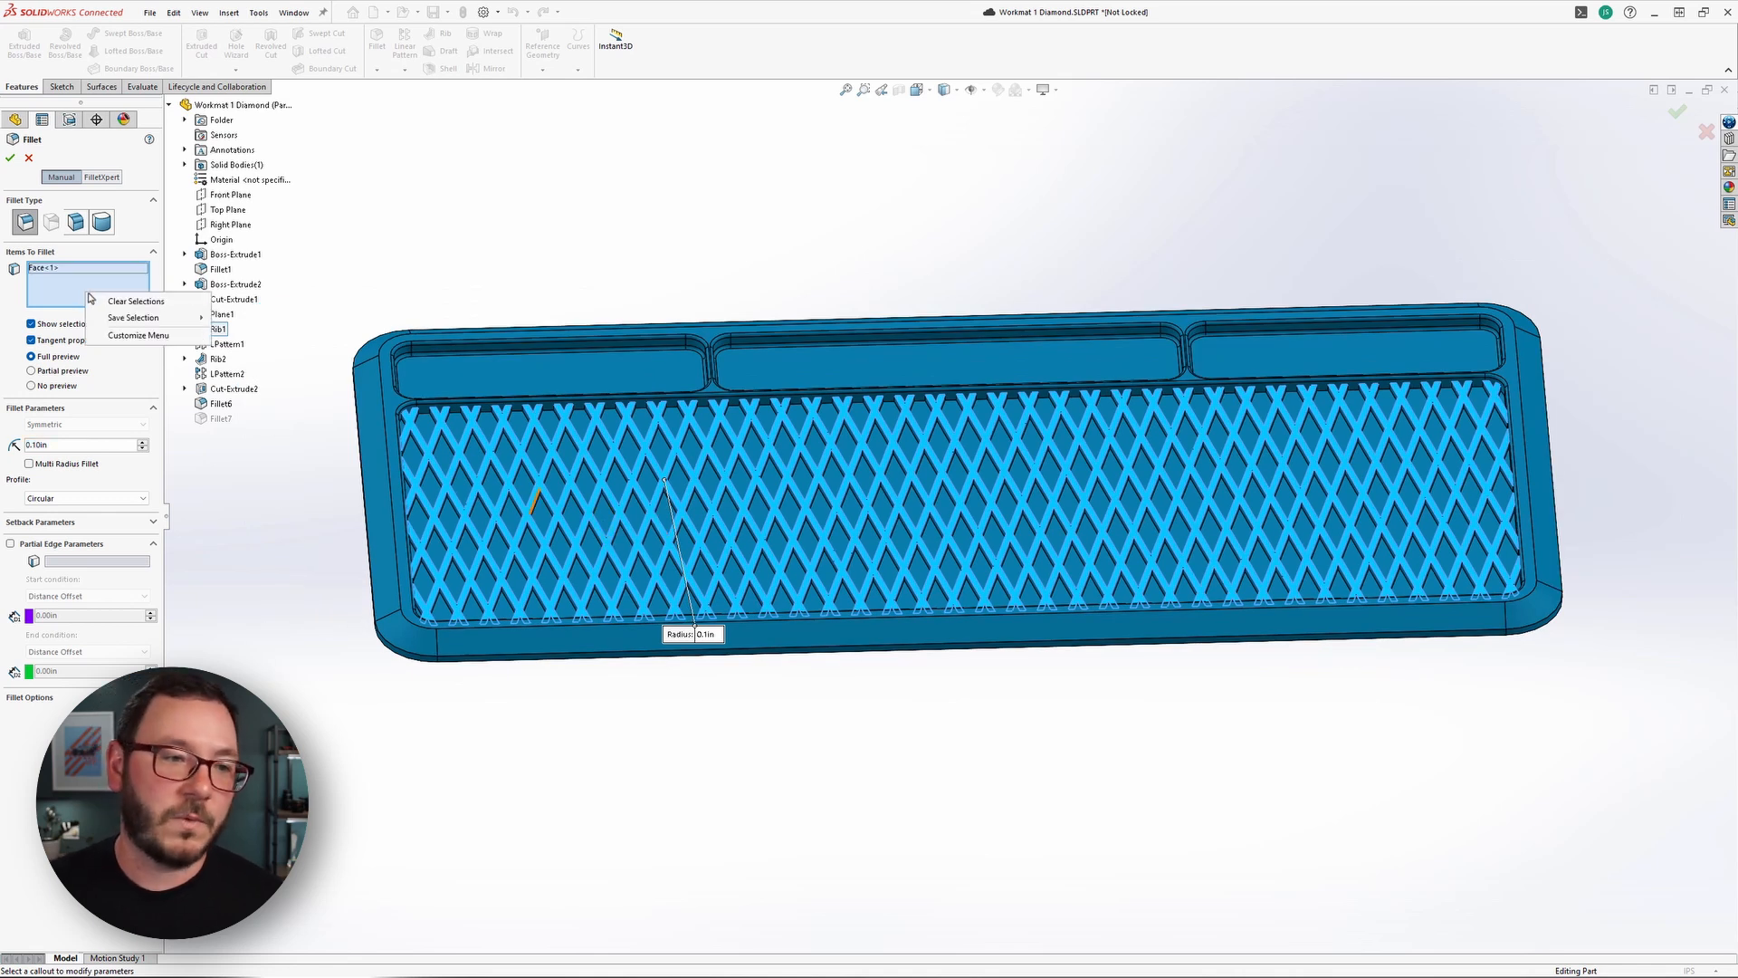
left_click(123, 304)
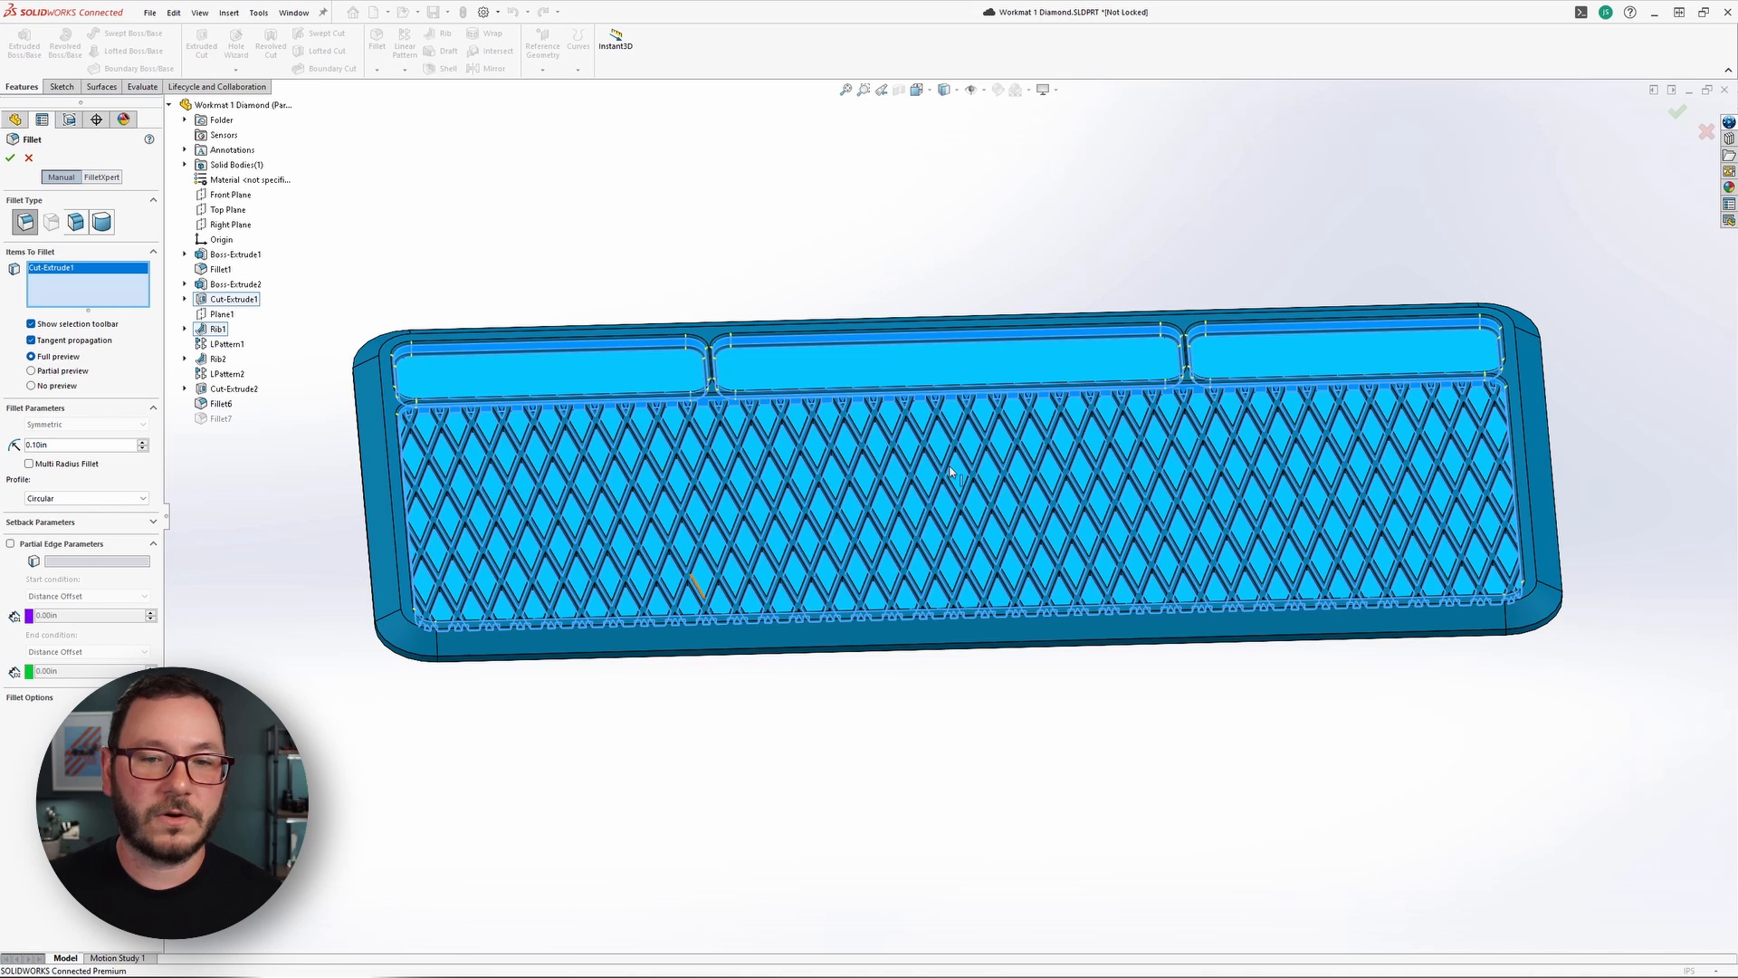
Examine which pocket faces and edges the Cut-Extrude1 feature covers as the Fillet's item, then cancel the Fillet.
middle_click_drag(609, 701, 605, 727)
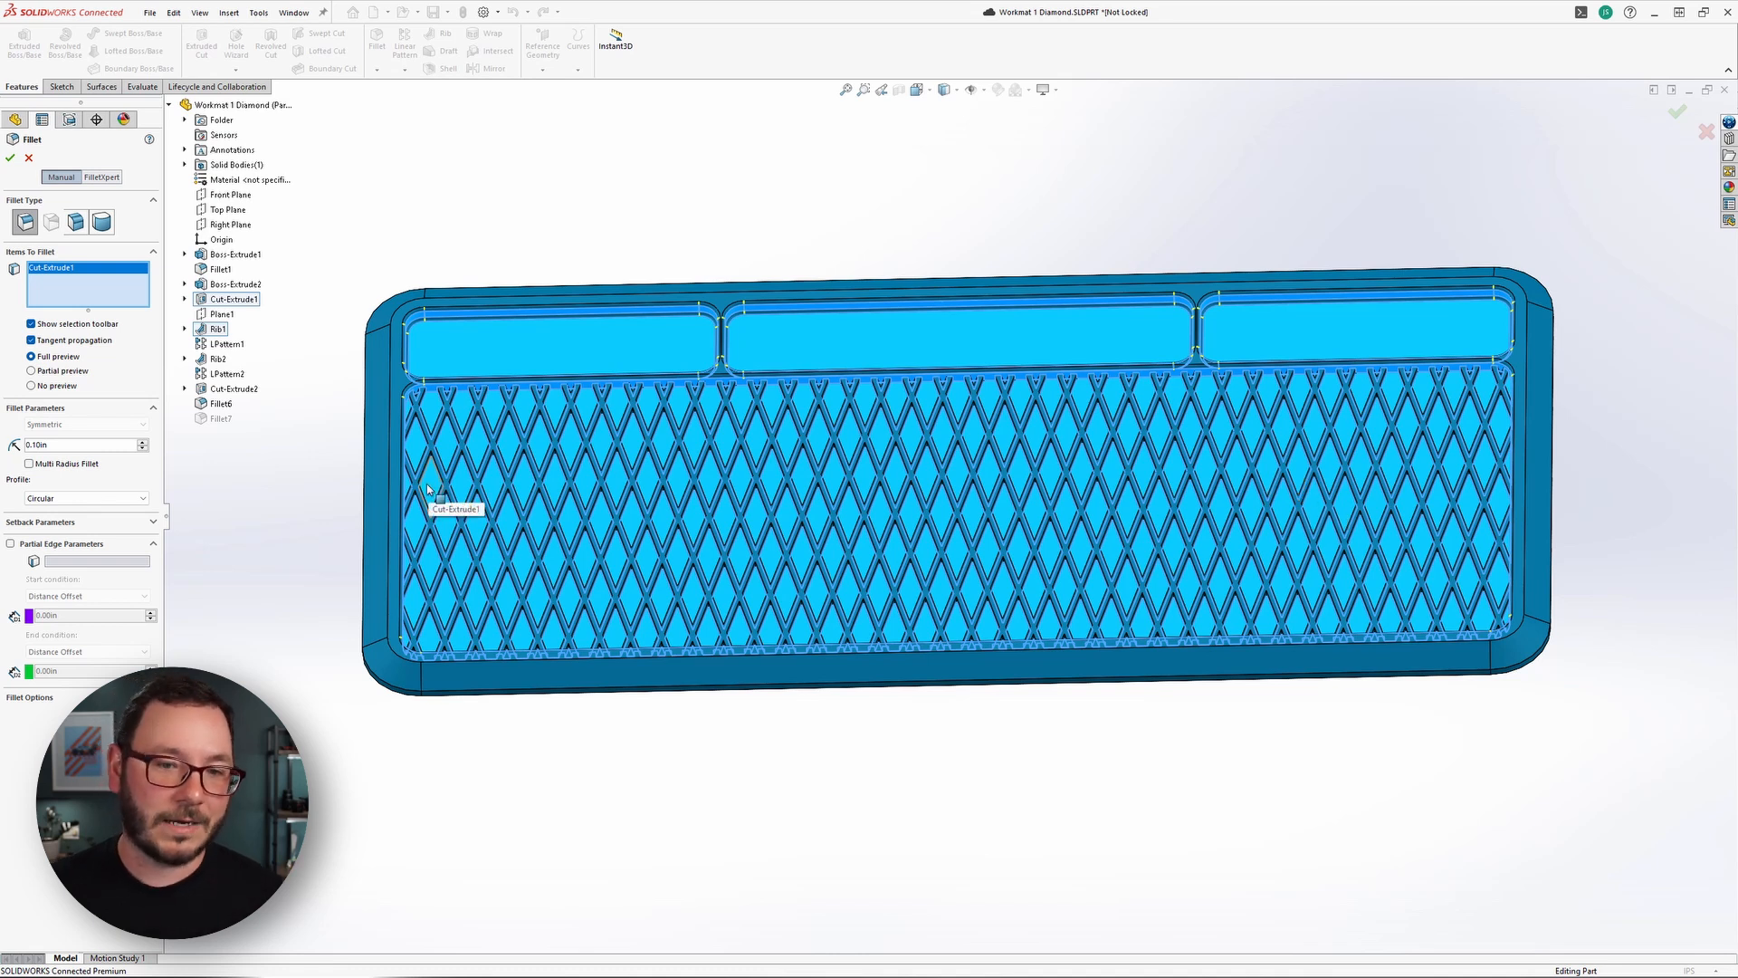
scroll(431, 485, "down", 3)
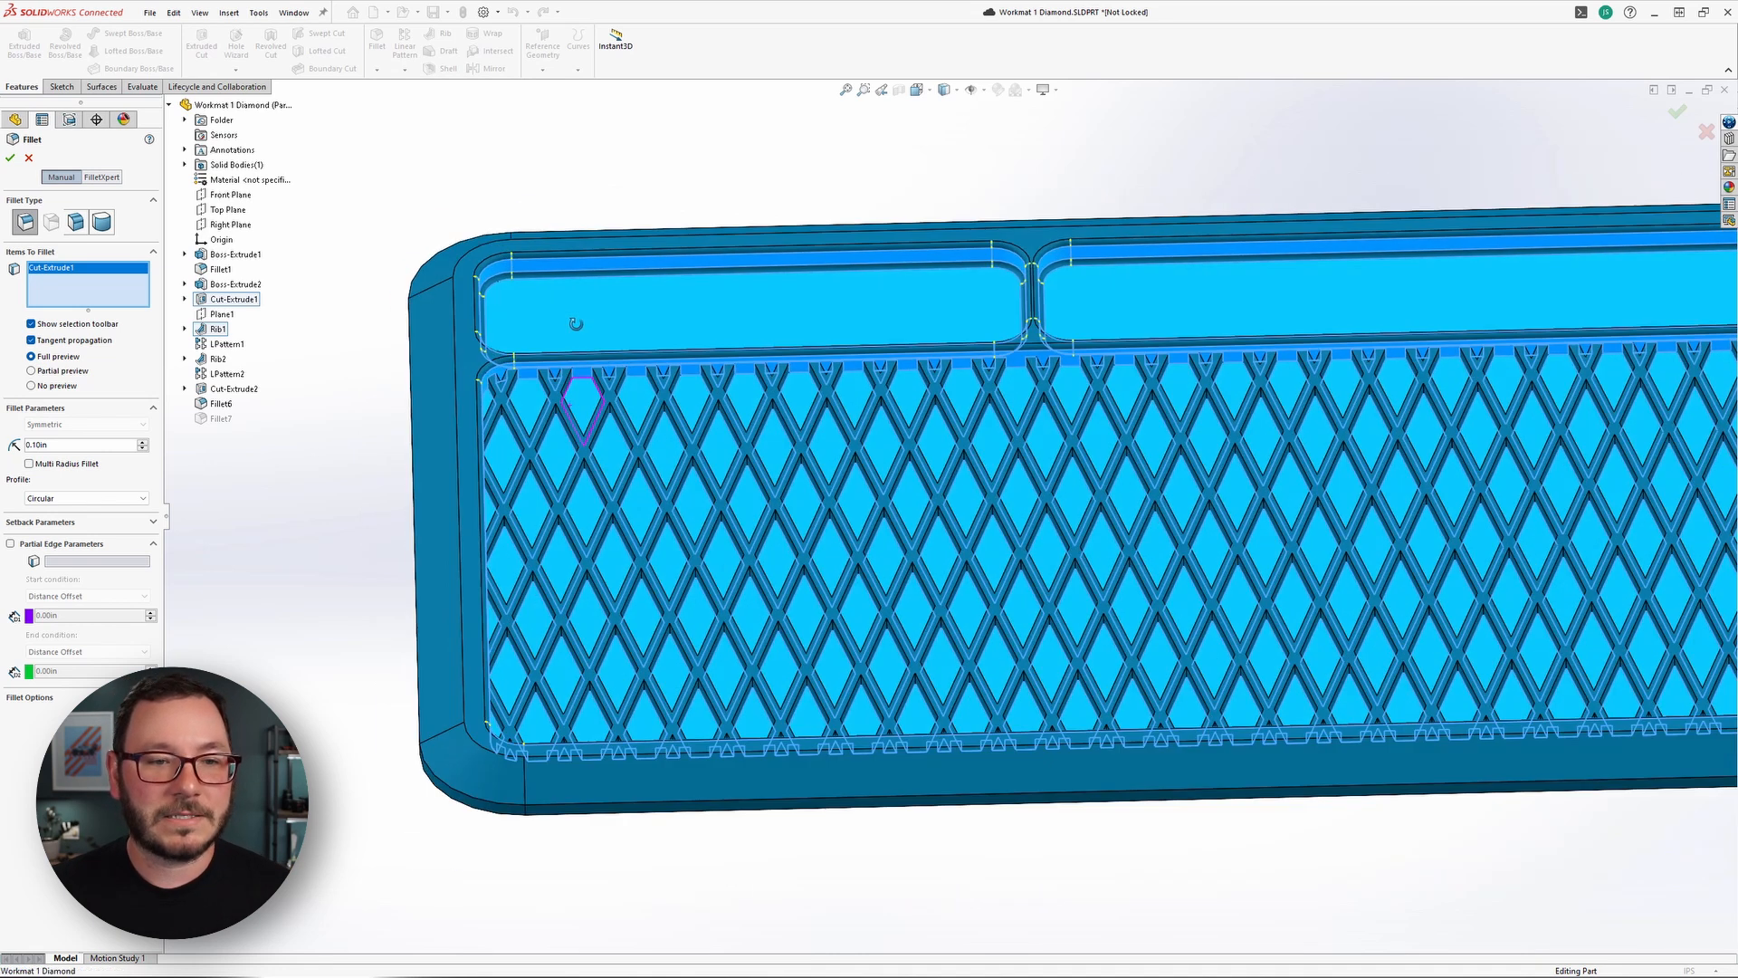
scroll(525, 395, "down", 2)
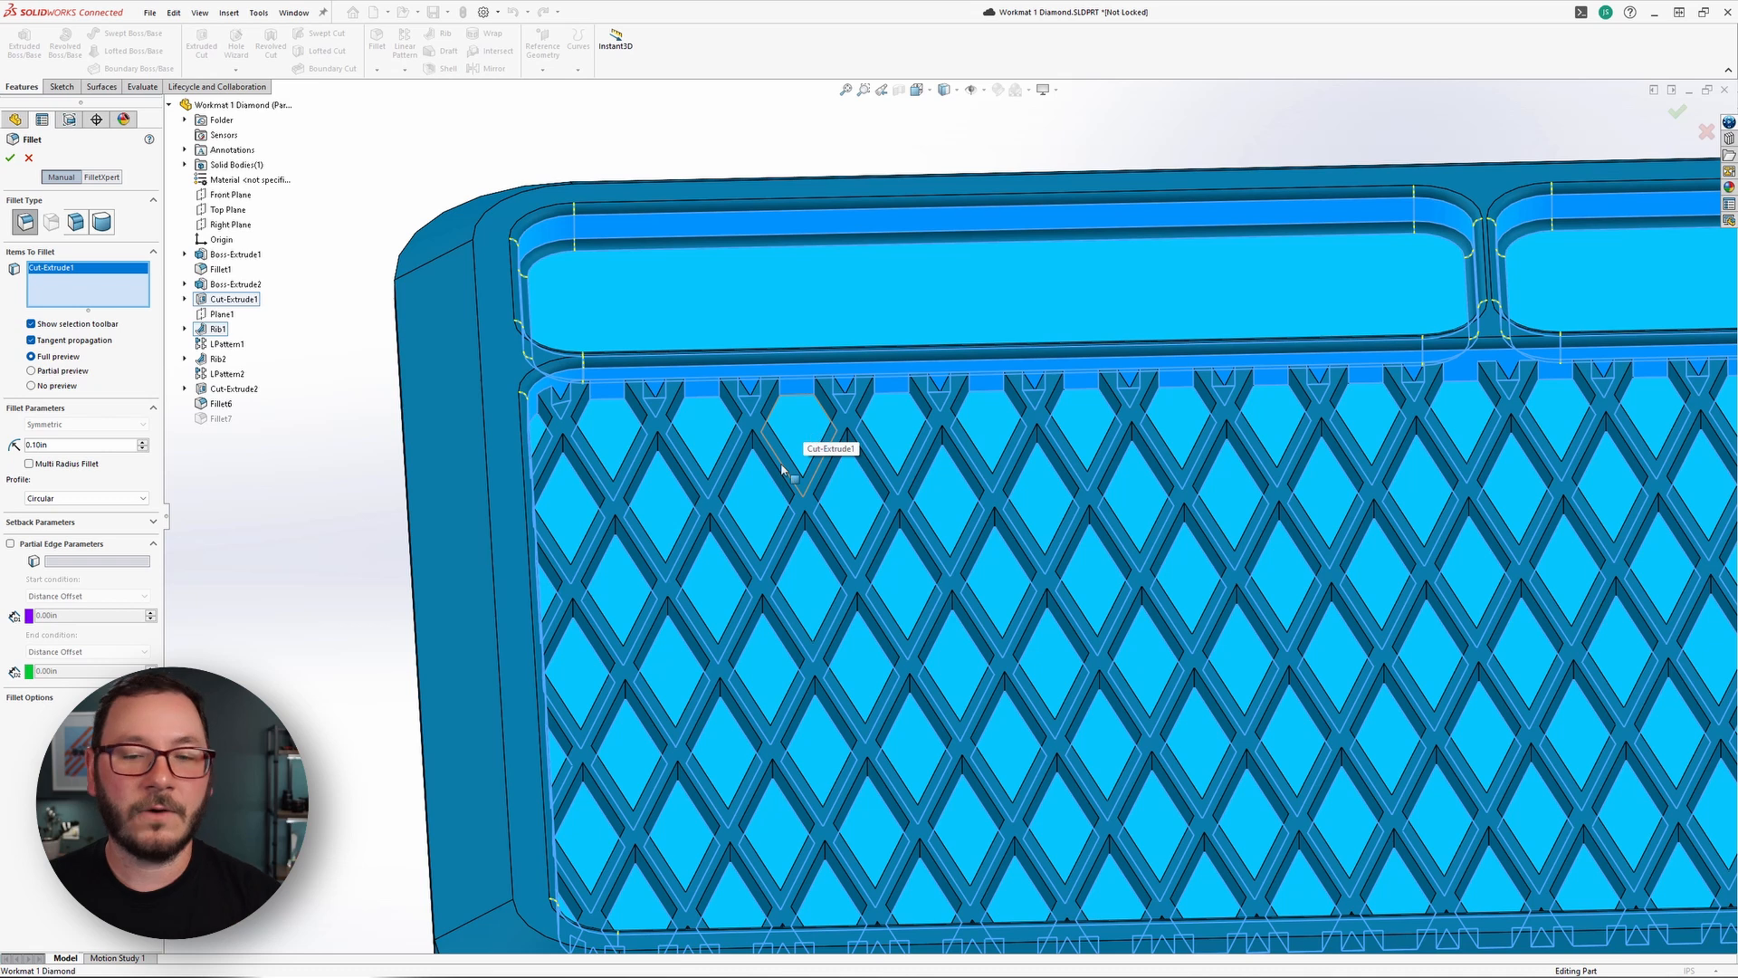
scroll(795, 523, "up", 5)
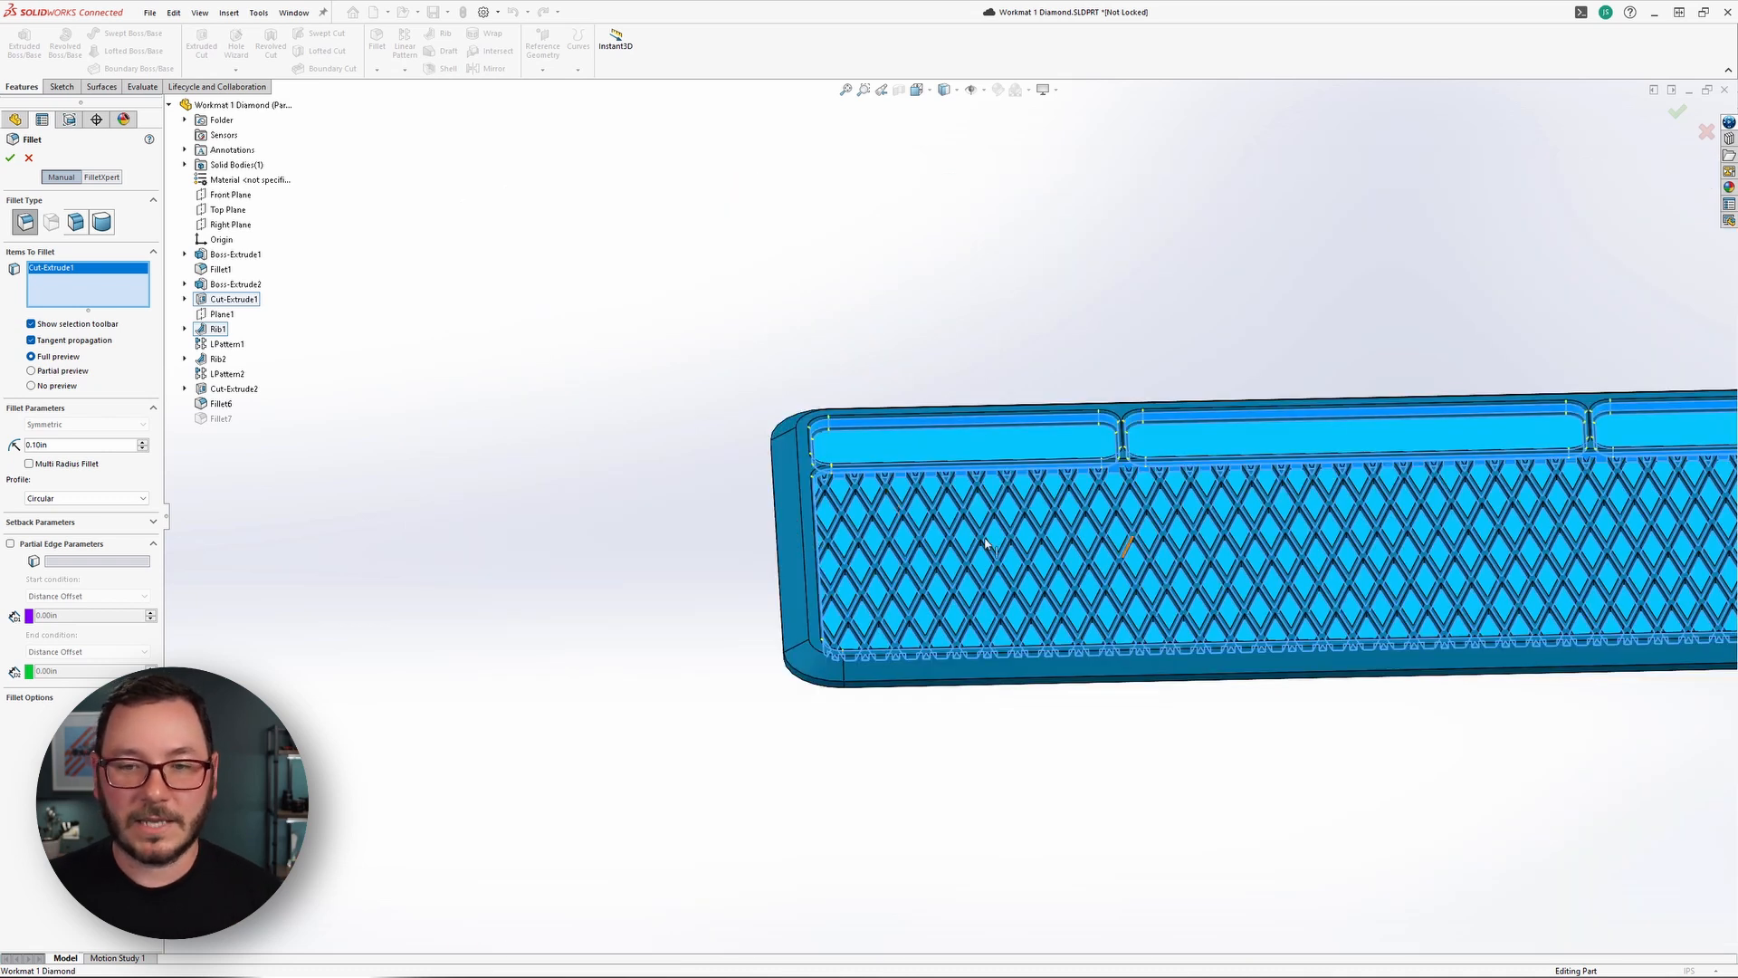
middle_click_drag(1148, 545, 748, 514, "ctrl")
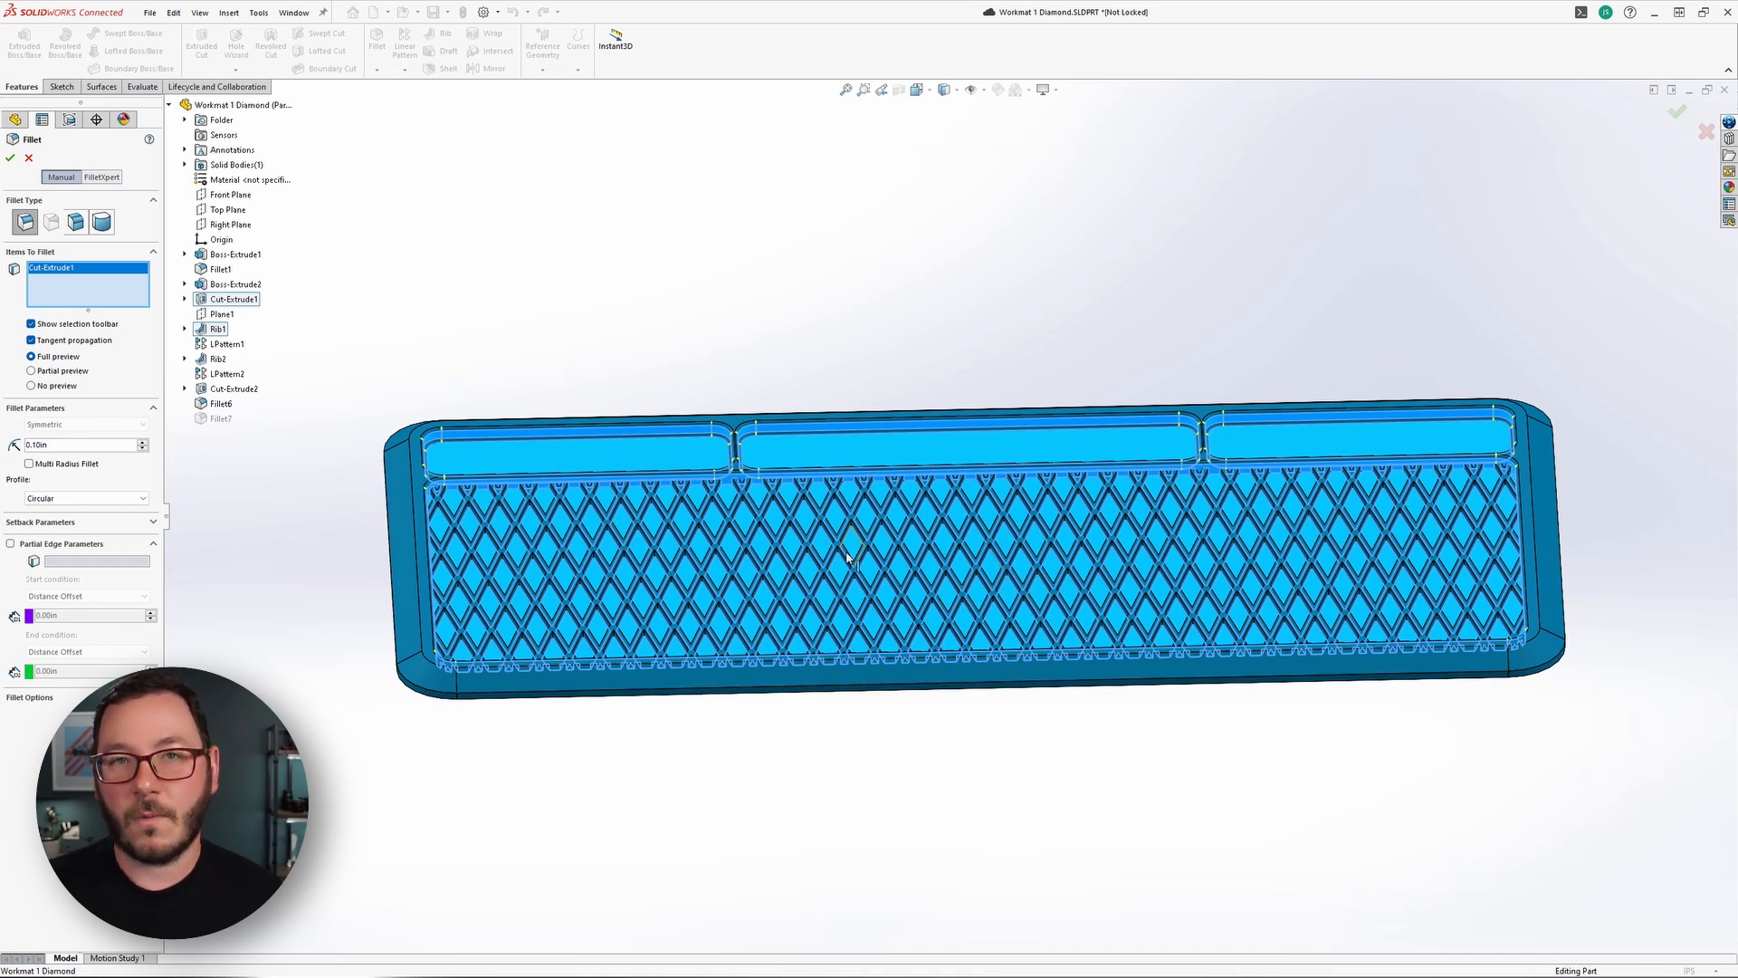
left_click(28, 158)
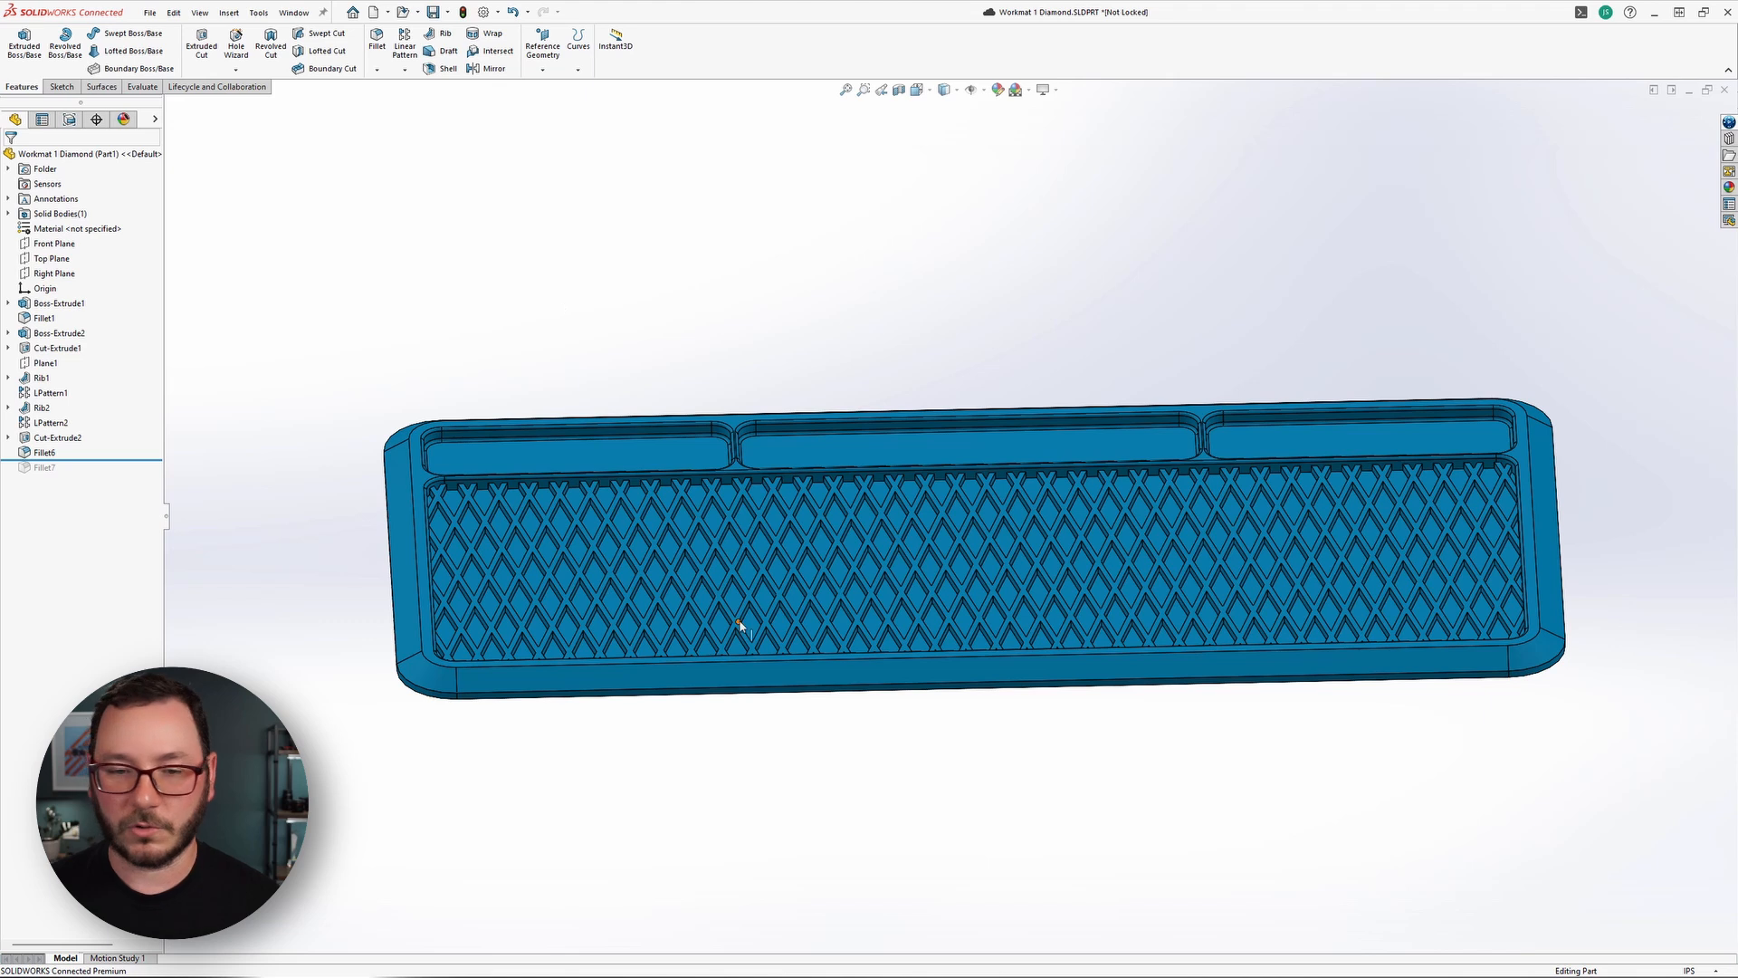
Roll the model back to directly after Cut-Extrude1, so the ribs and the features following them are suppressed.
middle_click_drag(1039, 734, 1032, 813)
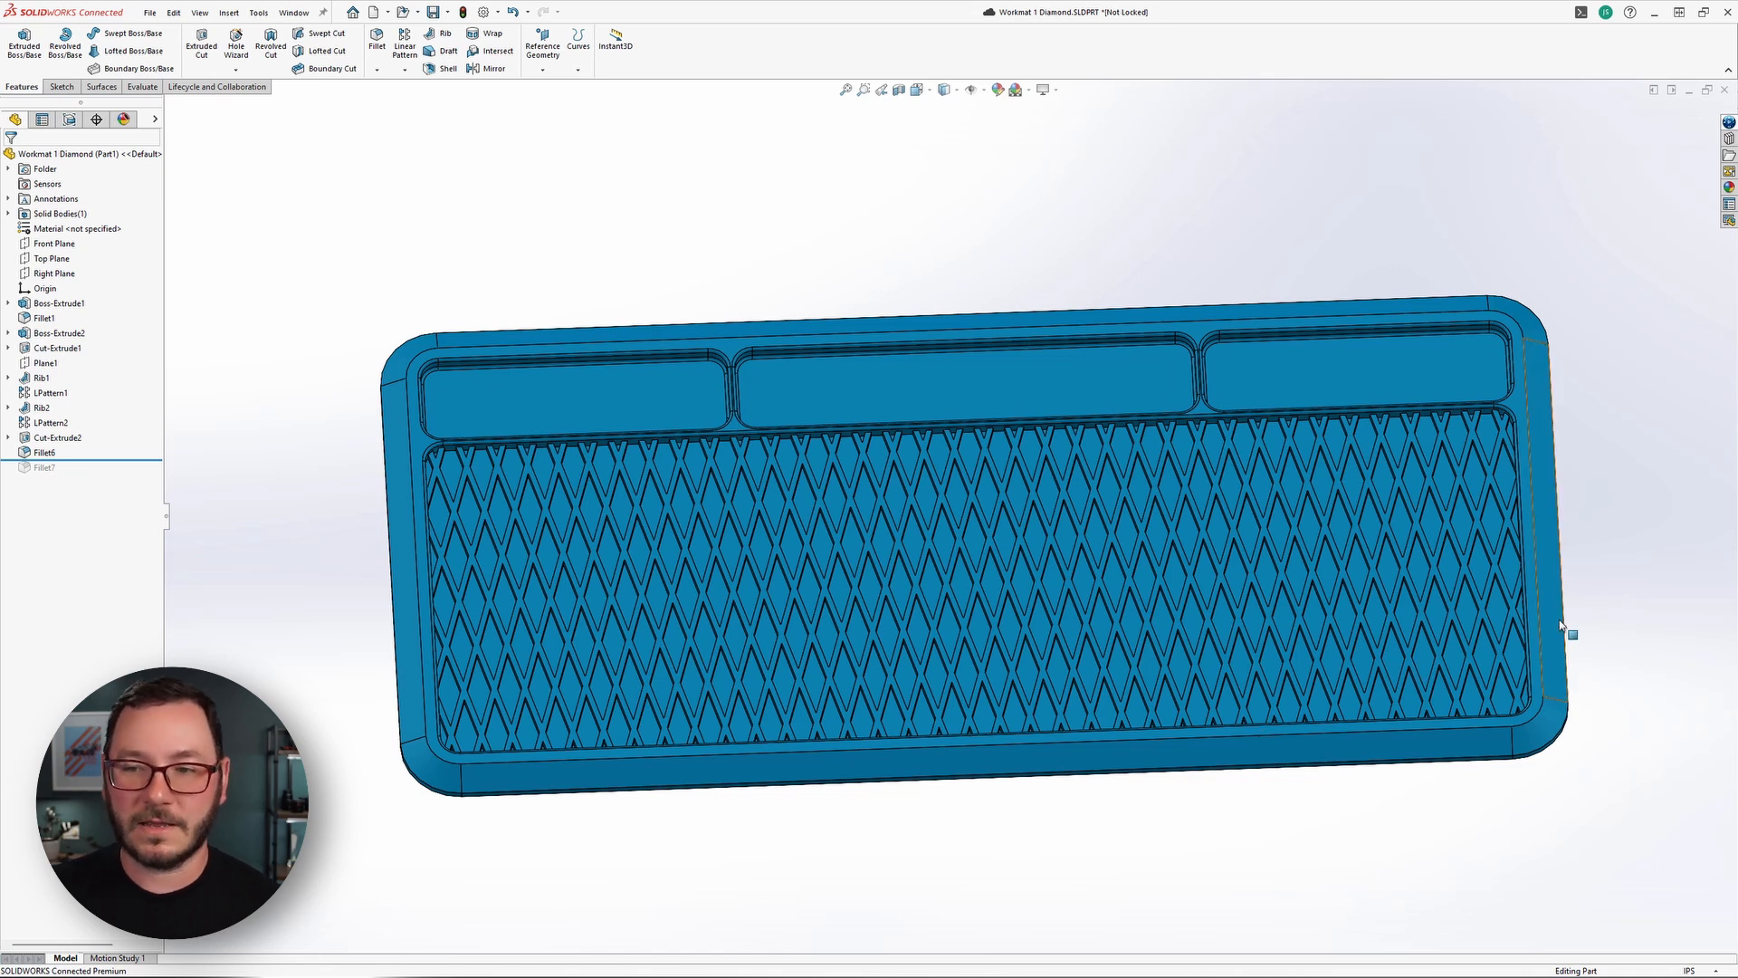
scroll(1539, 625, "down", 2)
scroll(932, 702, "up", 1)
middle_click_drag(826, 713, 816, 681)
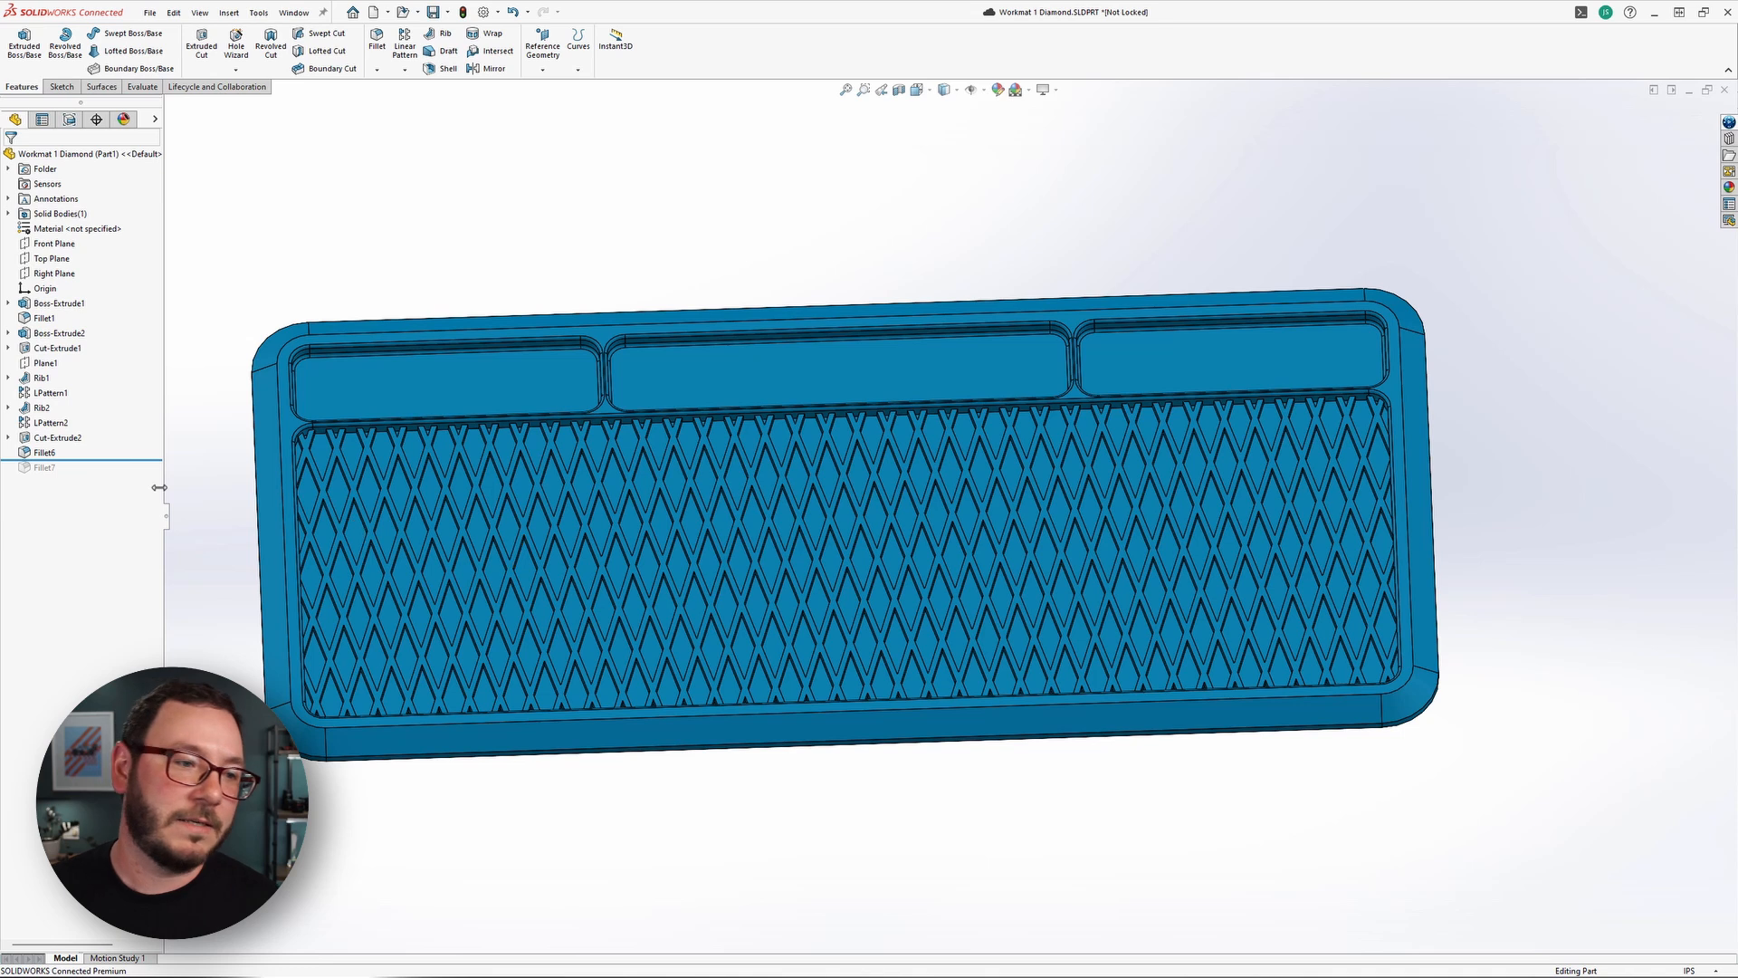
left_click_drag(135, 463, 124, 360)
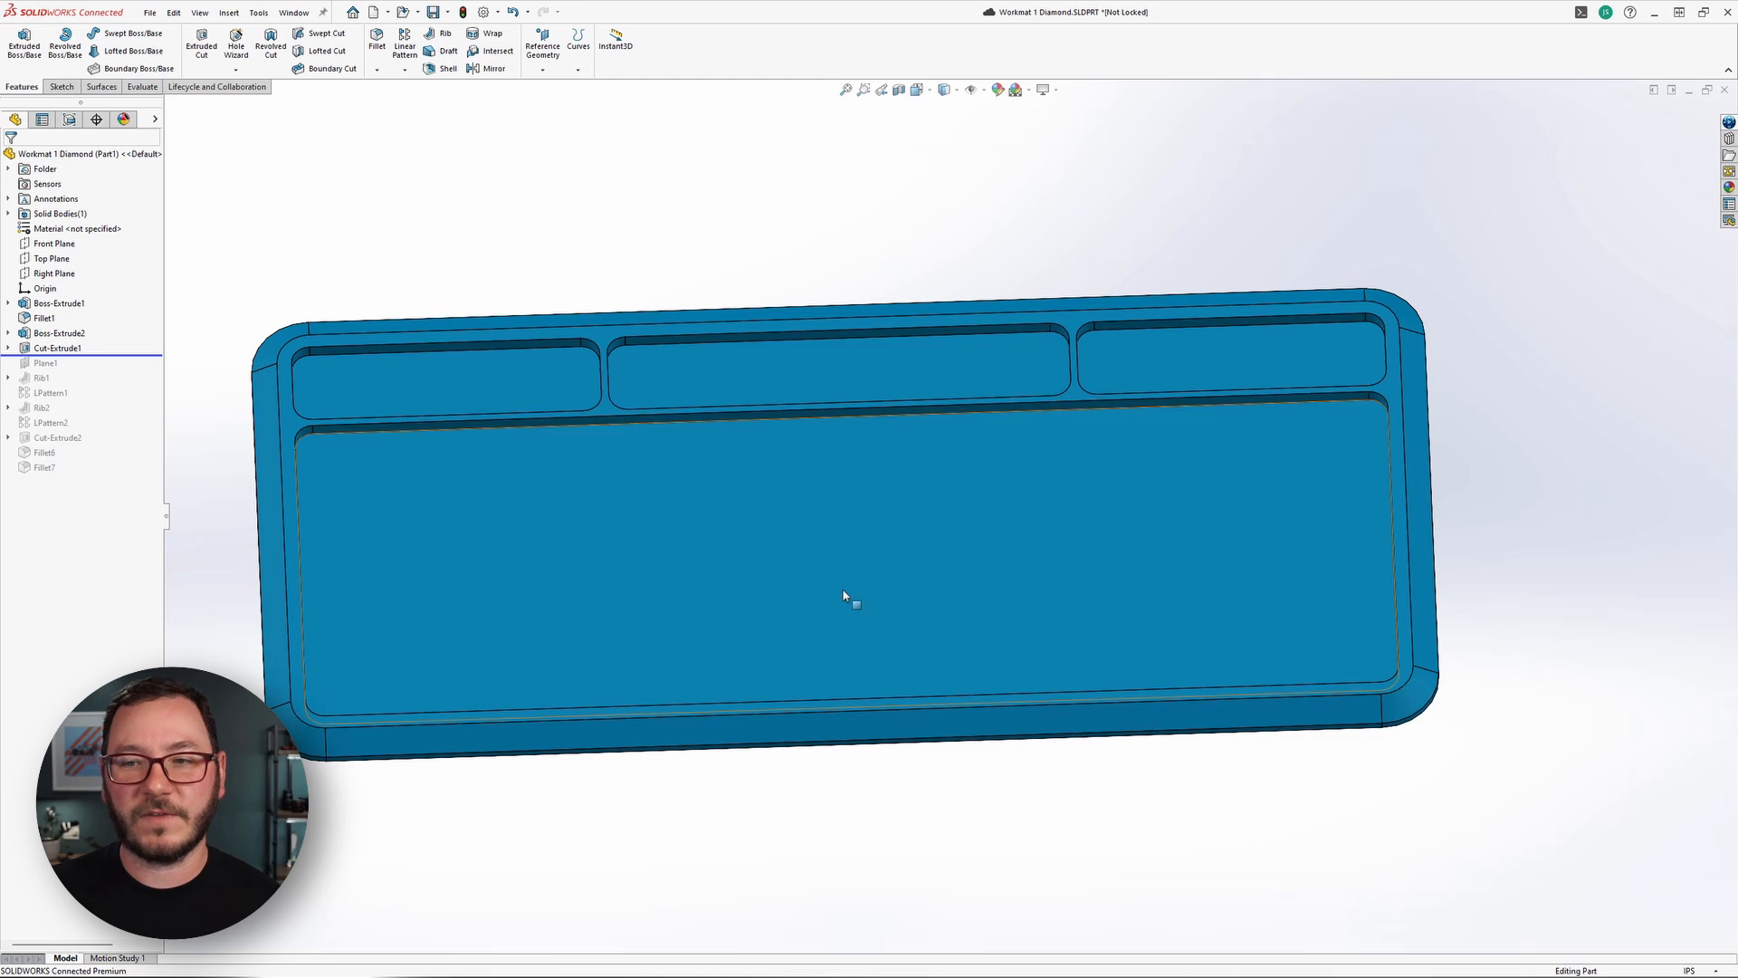
mouse_move(860, 601)
middle_mouse_down()
mouse_move(840, 536)
mouse_move(854, 582)
middle_mouse_up()
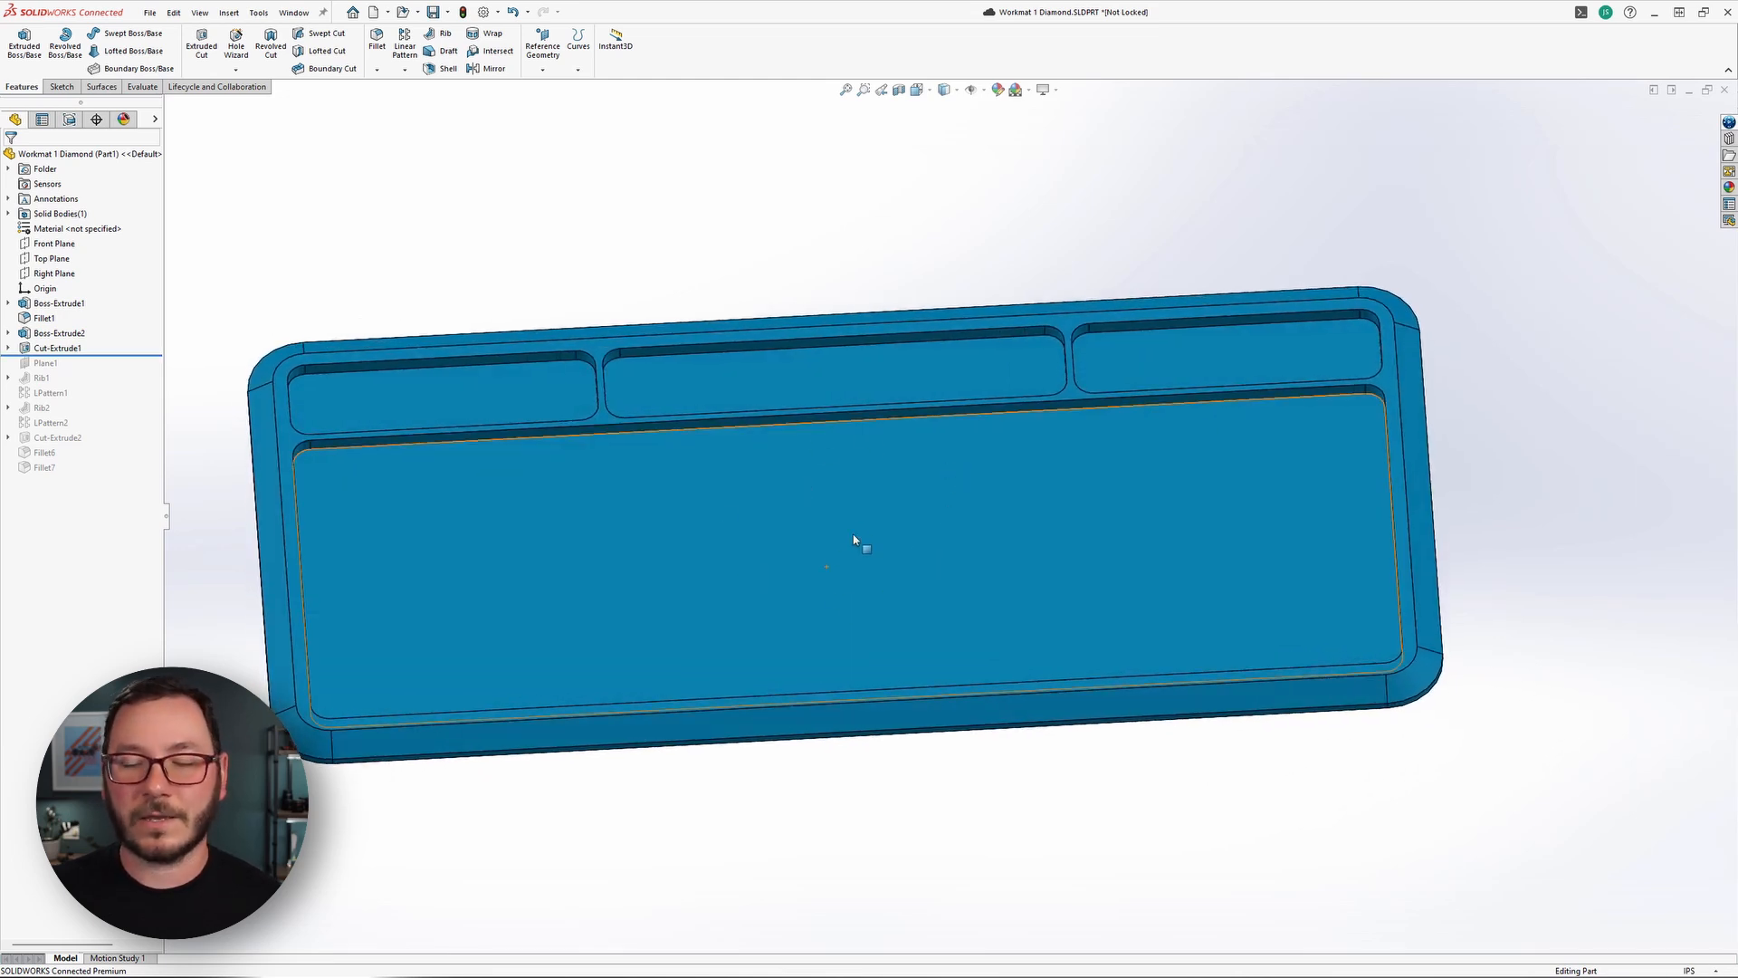
left_click(1196, 388)
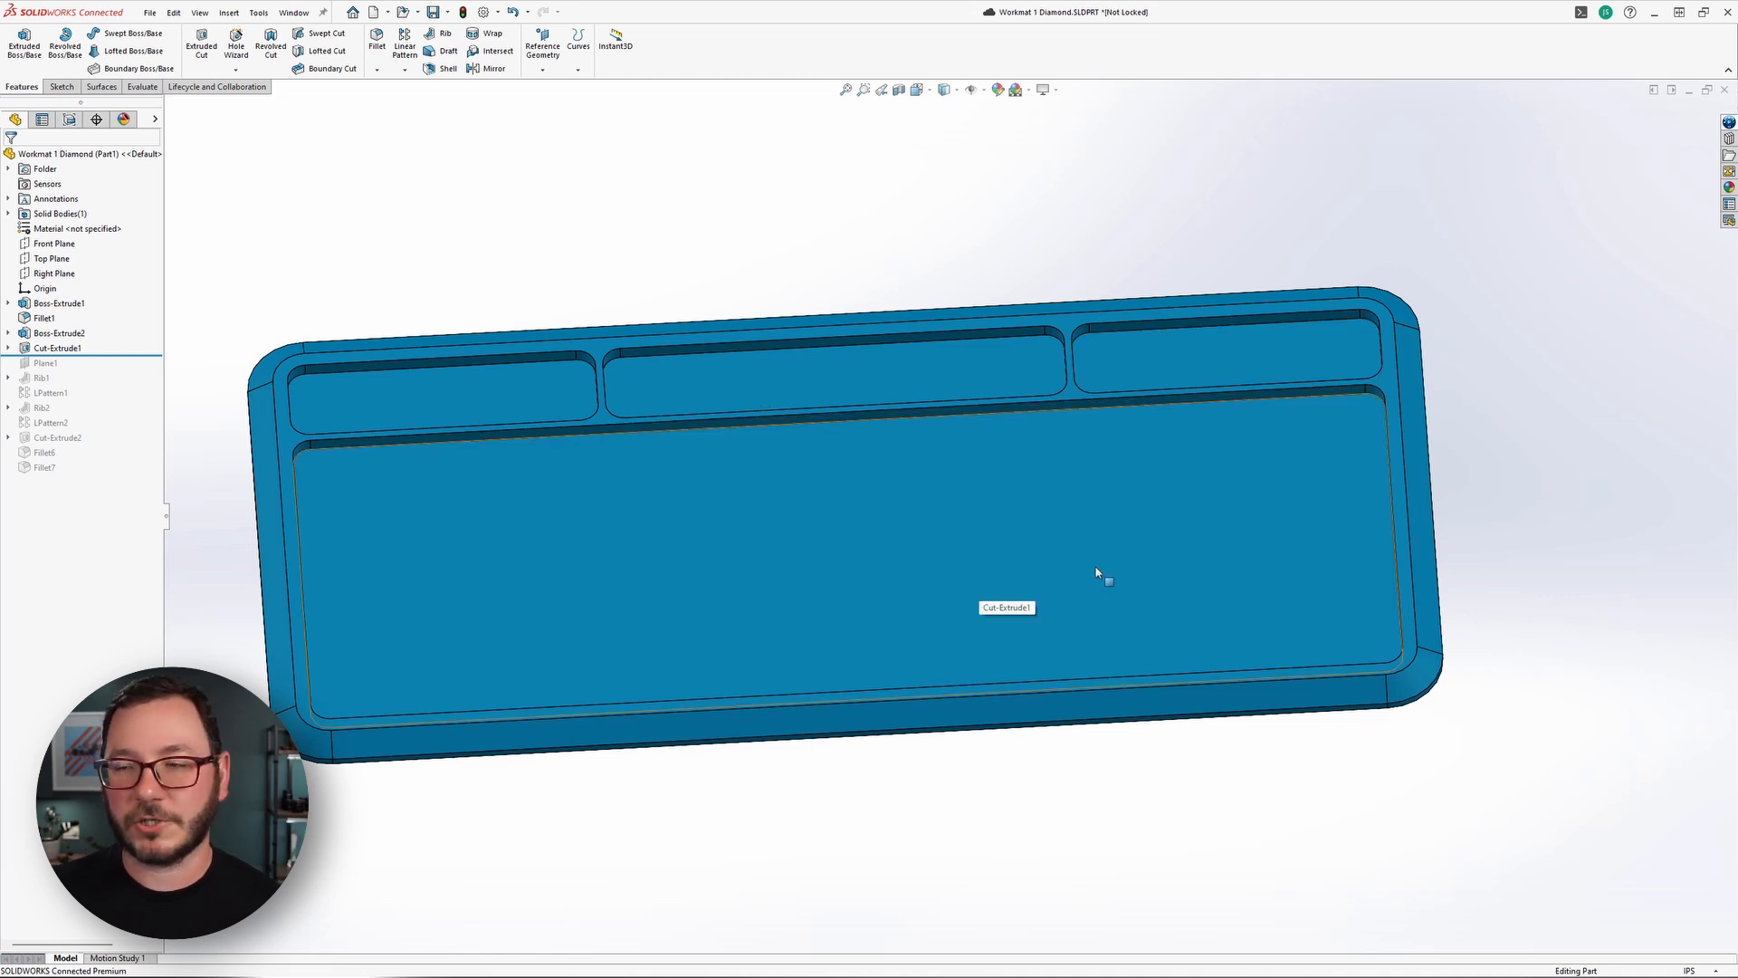
Apply the default color appearance to the whole Cut-Extrude1 feature, targeting the large pocket's floor.
left_click(1725, 188)
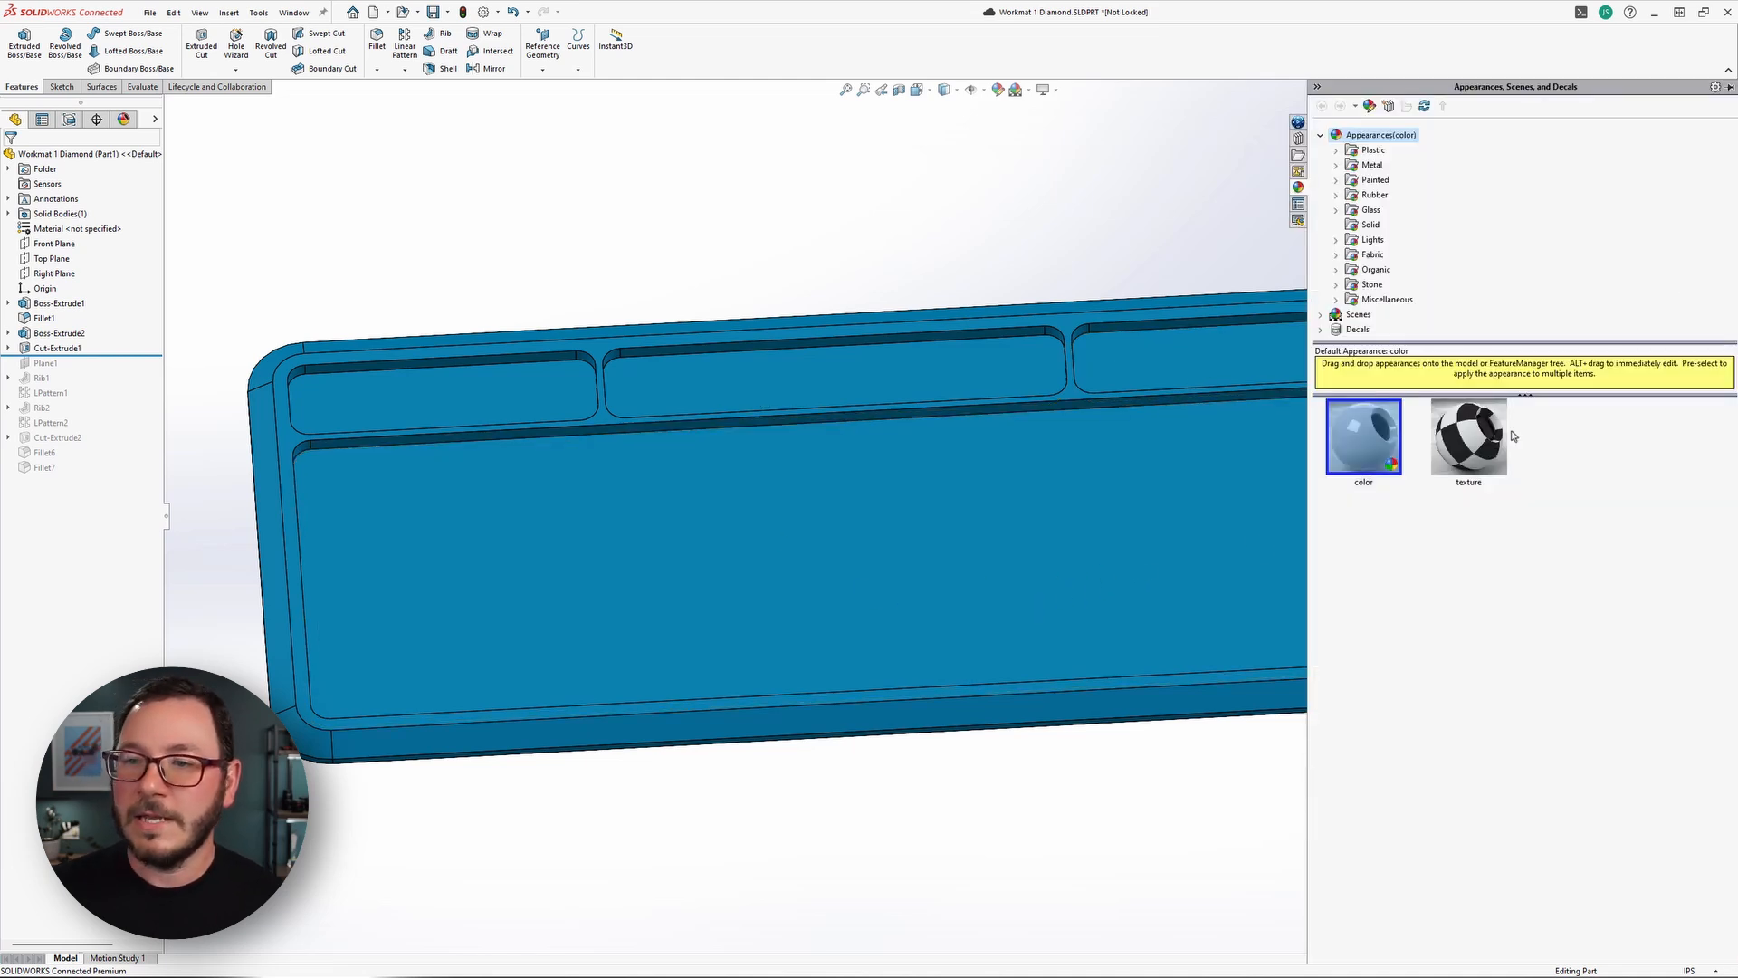
mouse_move(1362, 433)
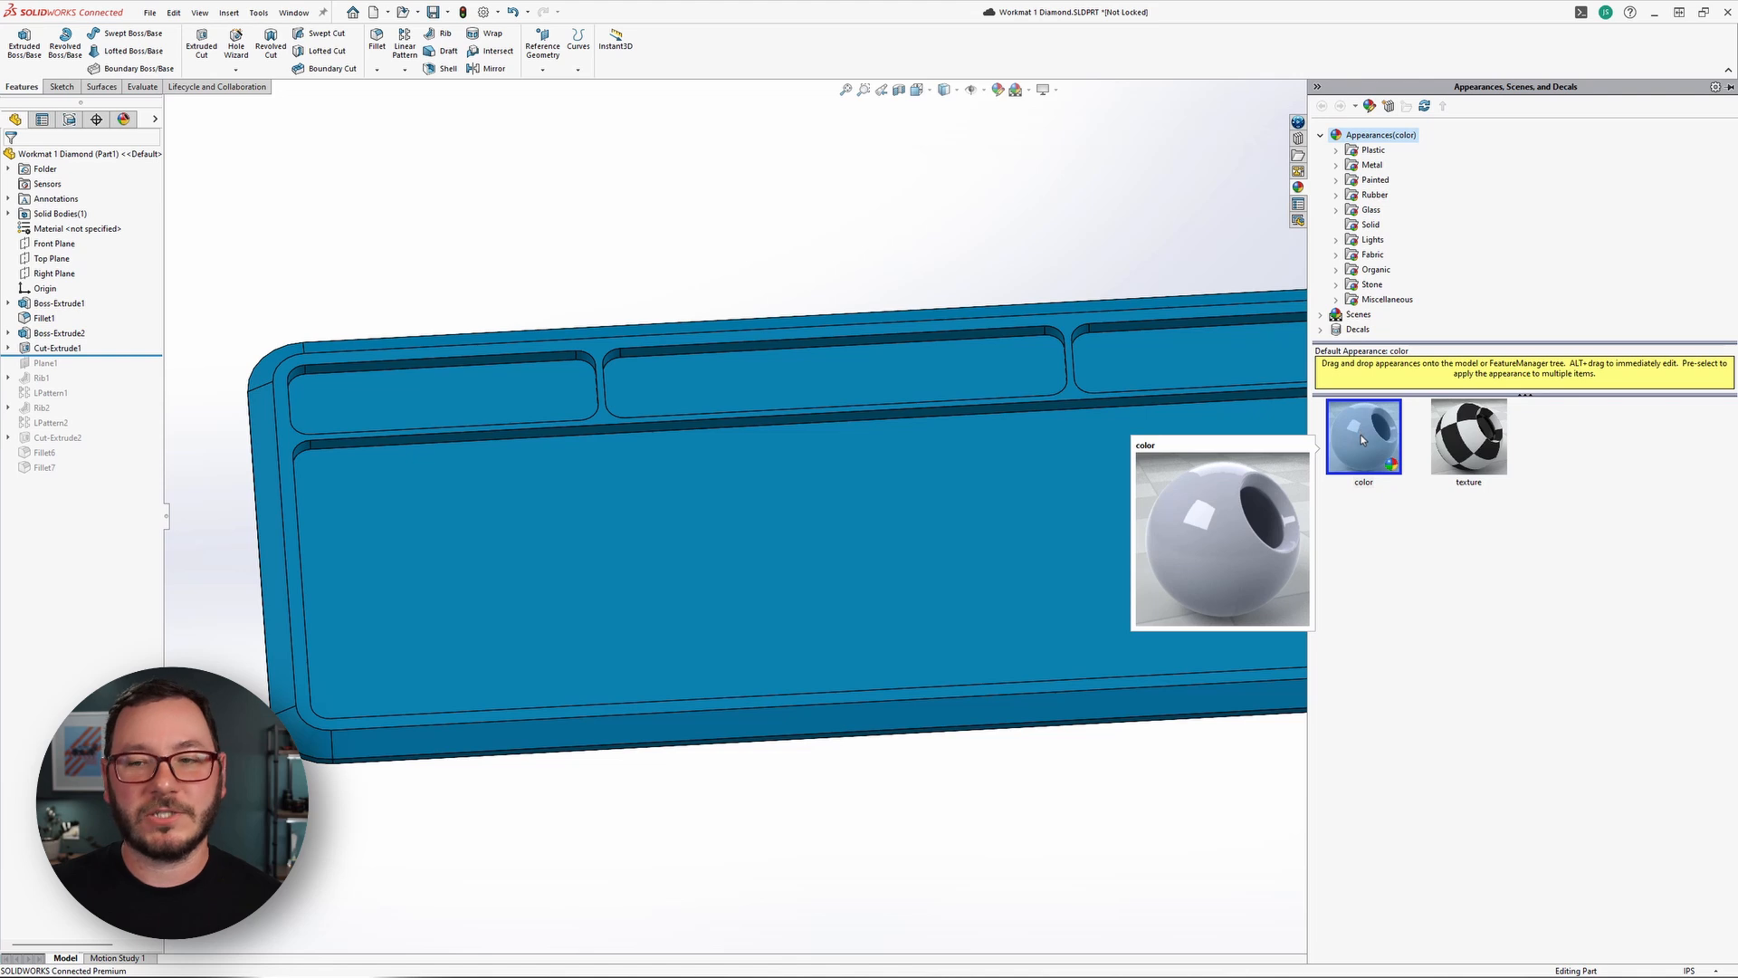
left_click_drag(1360, 435, 894, 519)
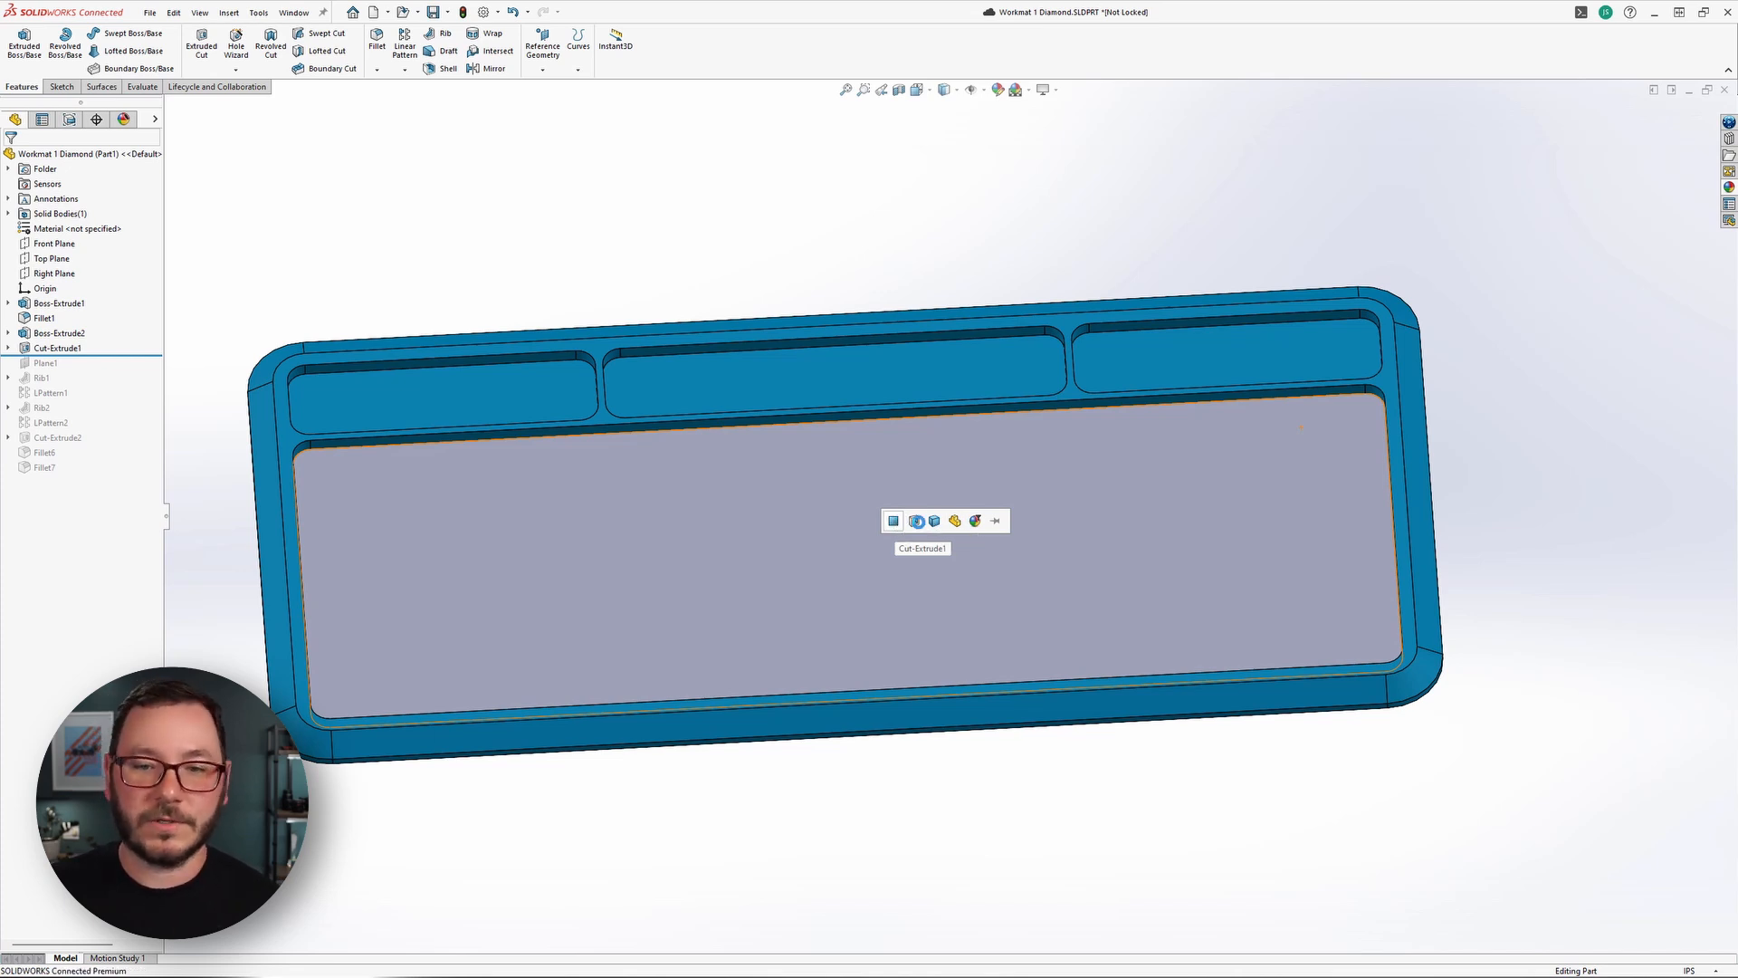
left_click(915, 521)
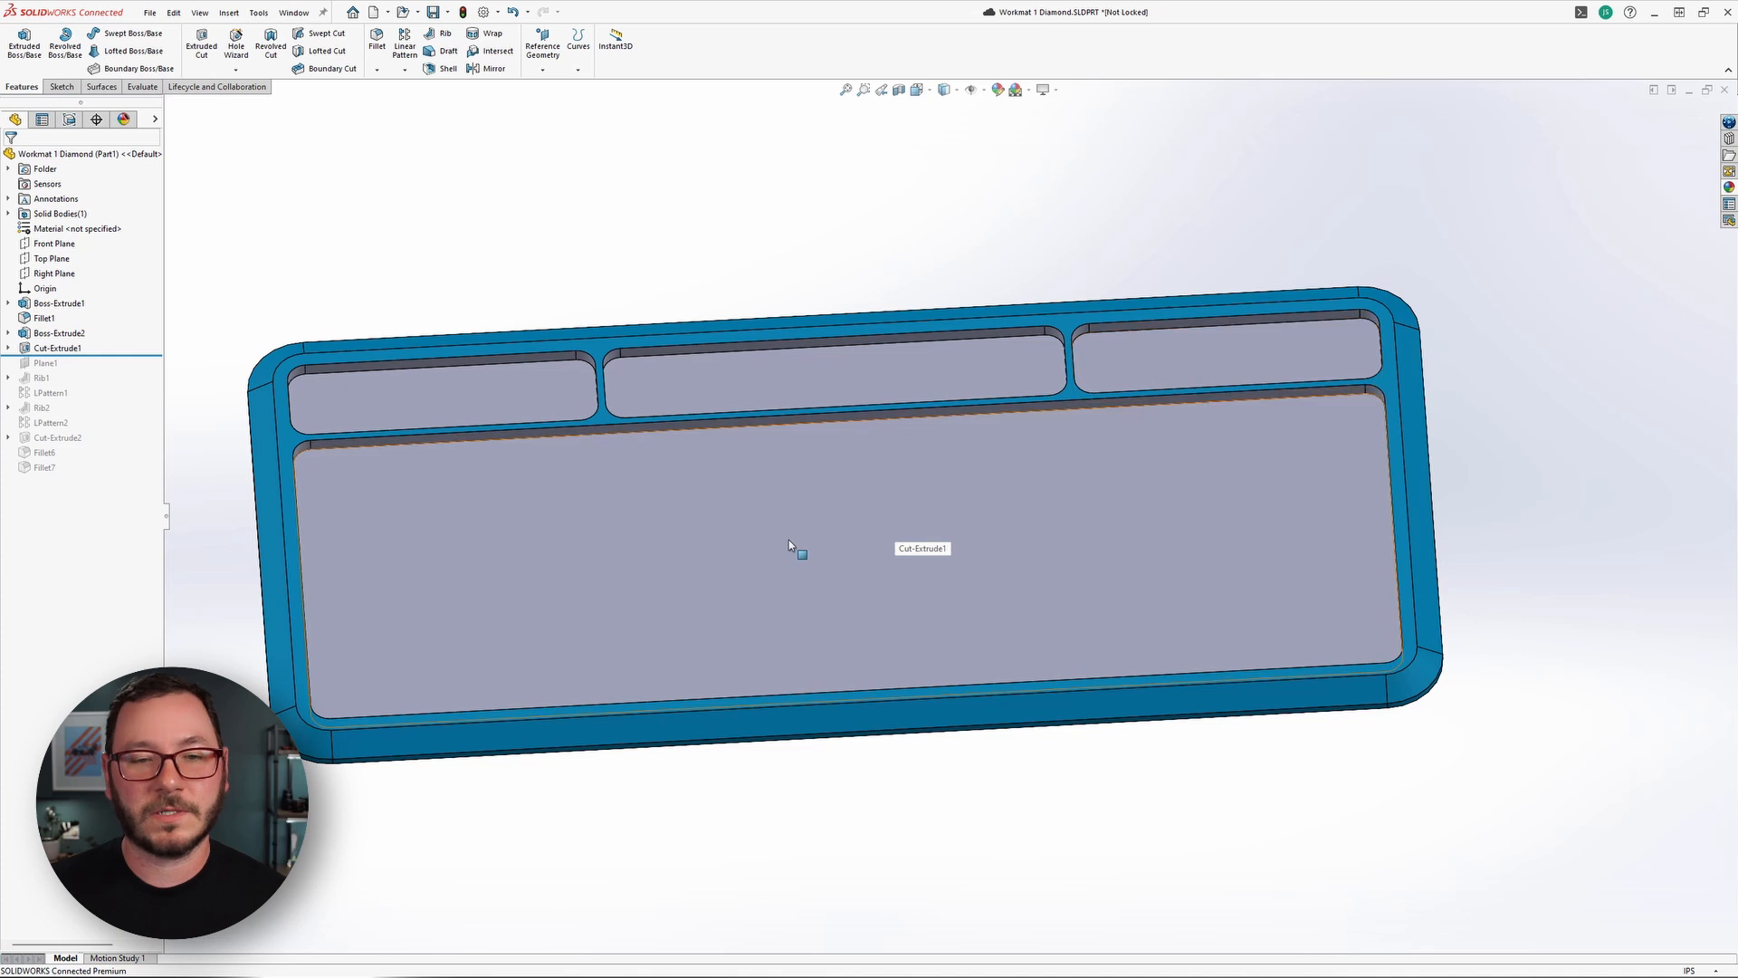
Copy the blue appearance from the mat's rim and paste it onto only the floor face of the leftmost small pocket.
middle_click_drag(790, 539, 777, 555)
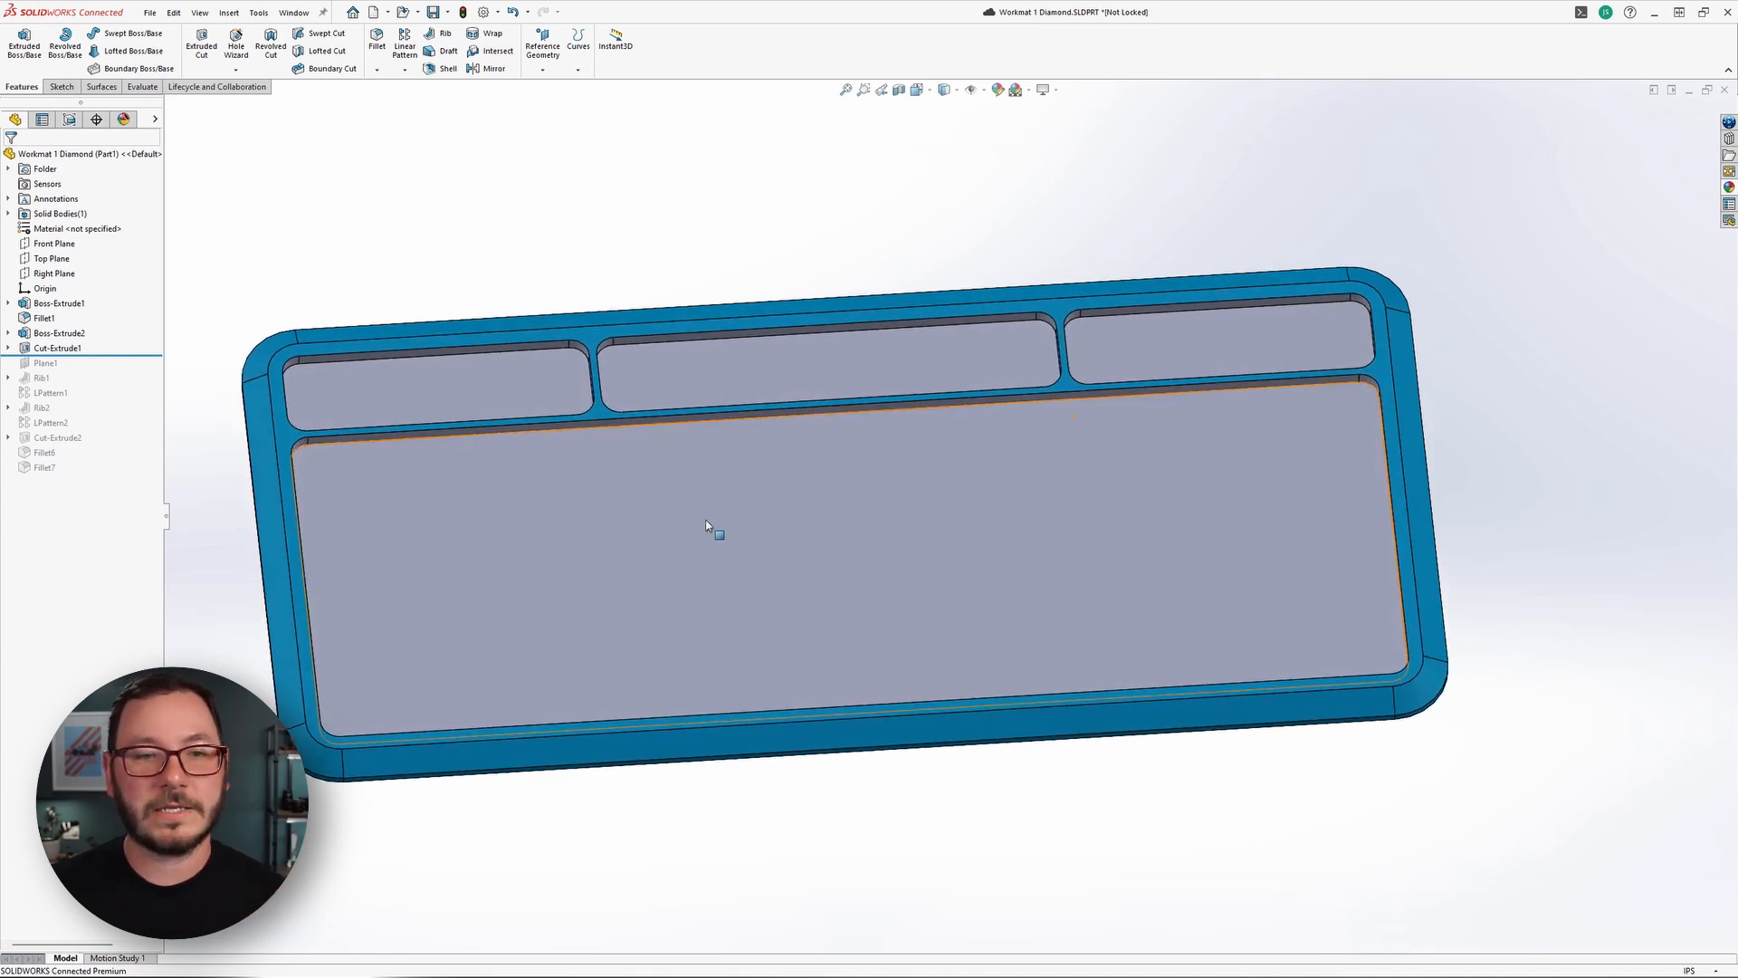
left_click(262, 444)
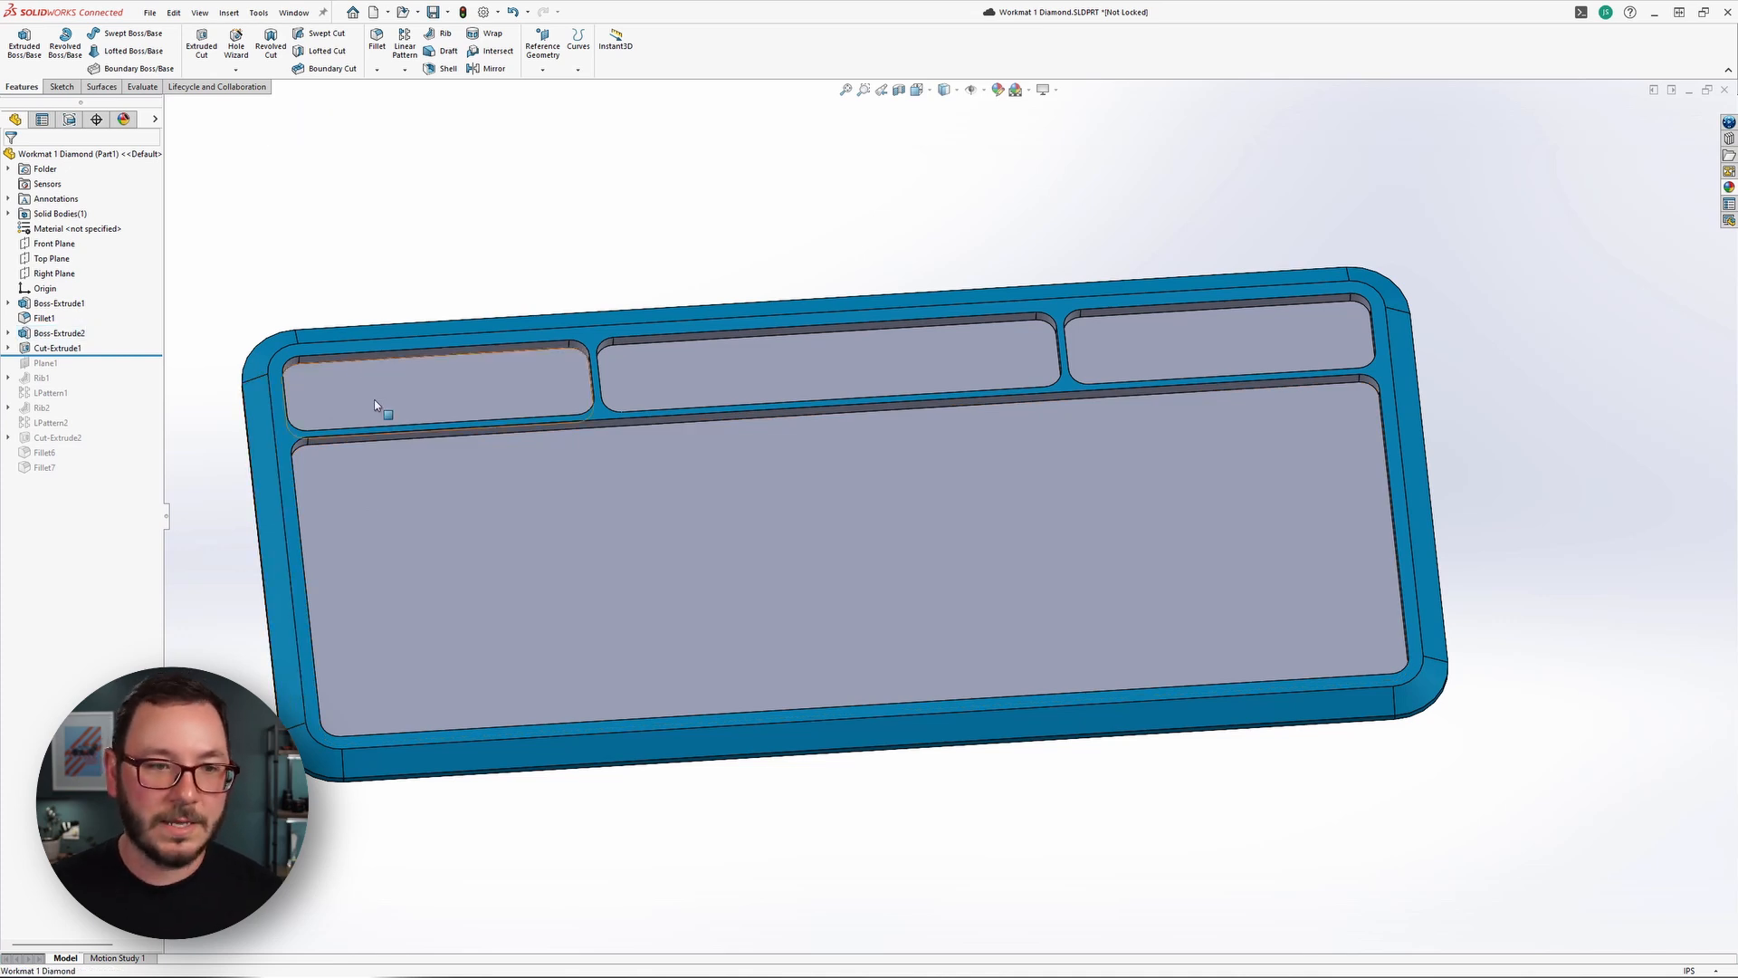
left_click(375, 402)
key("ctrl+shift+v")
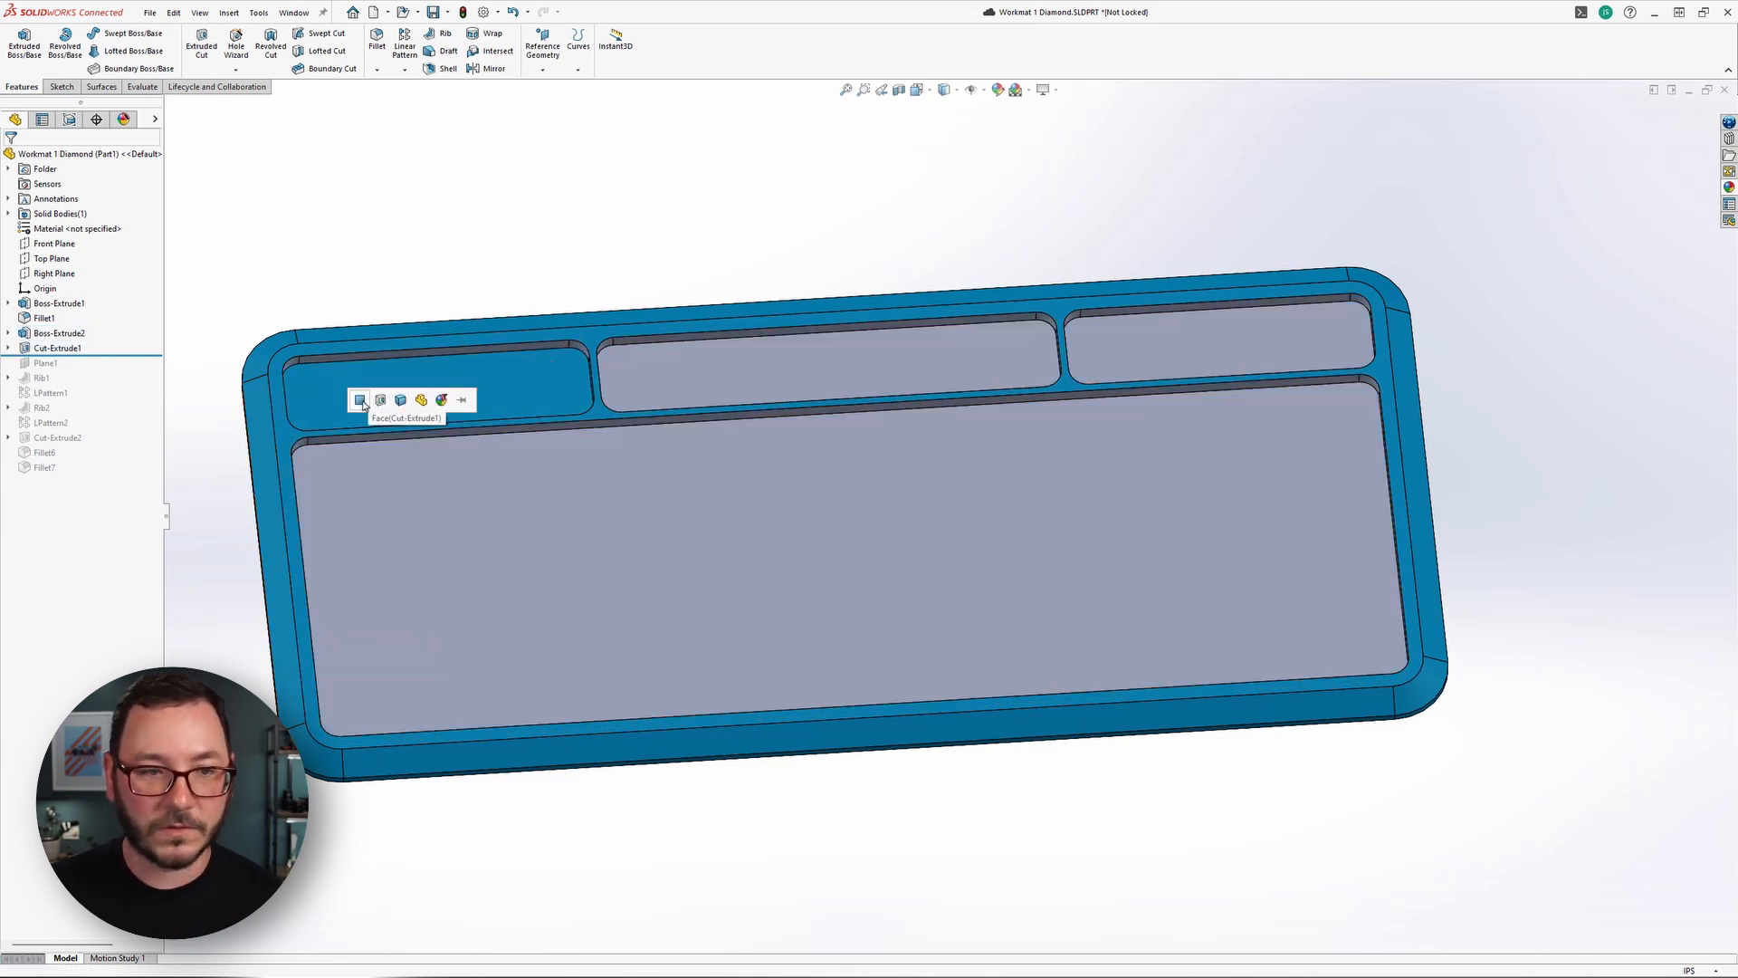
left_click(363, 401)
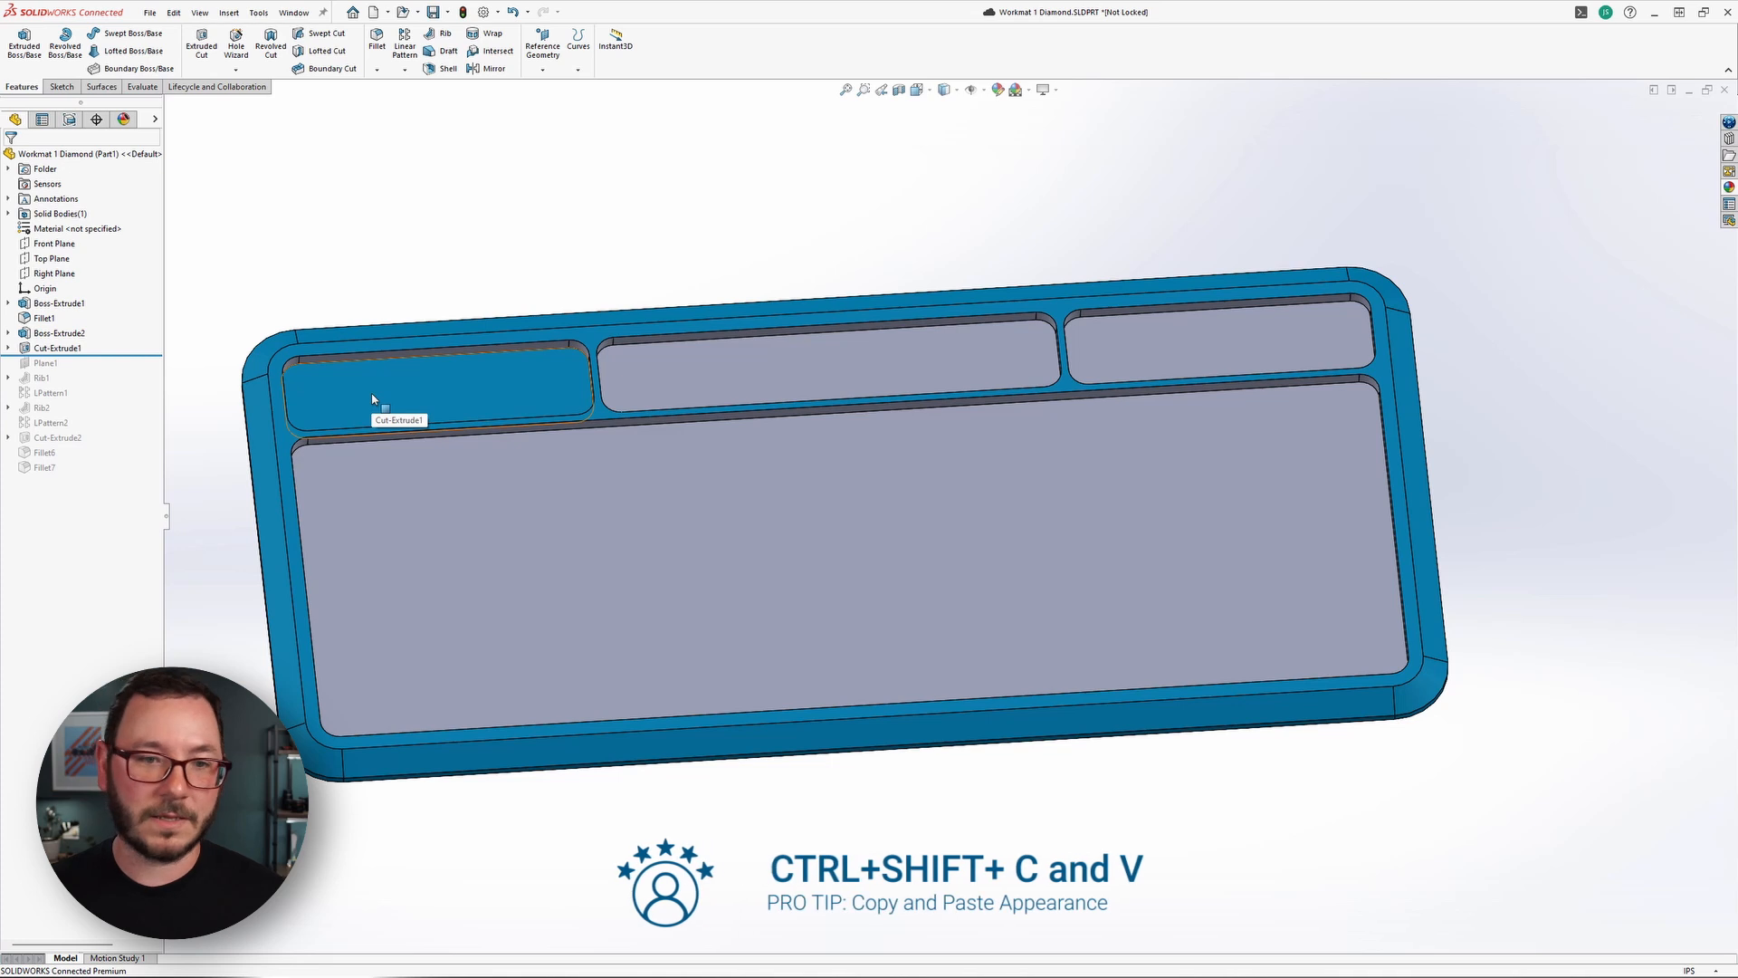
Edit the blue appearance of the leftmost small pocket's floor face and add the floors of the other two small pockets.
mouse_move(438, 425)
middle_mouse_down()
mouse_move(430, 446)
mouse_move(443, 410)
middle_mouse_up()
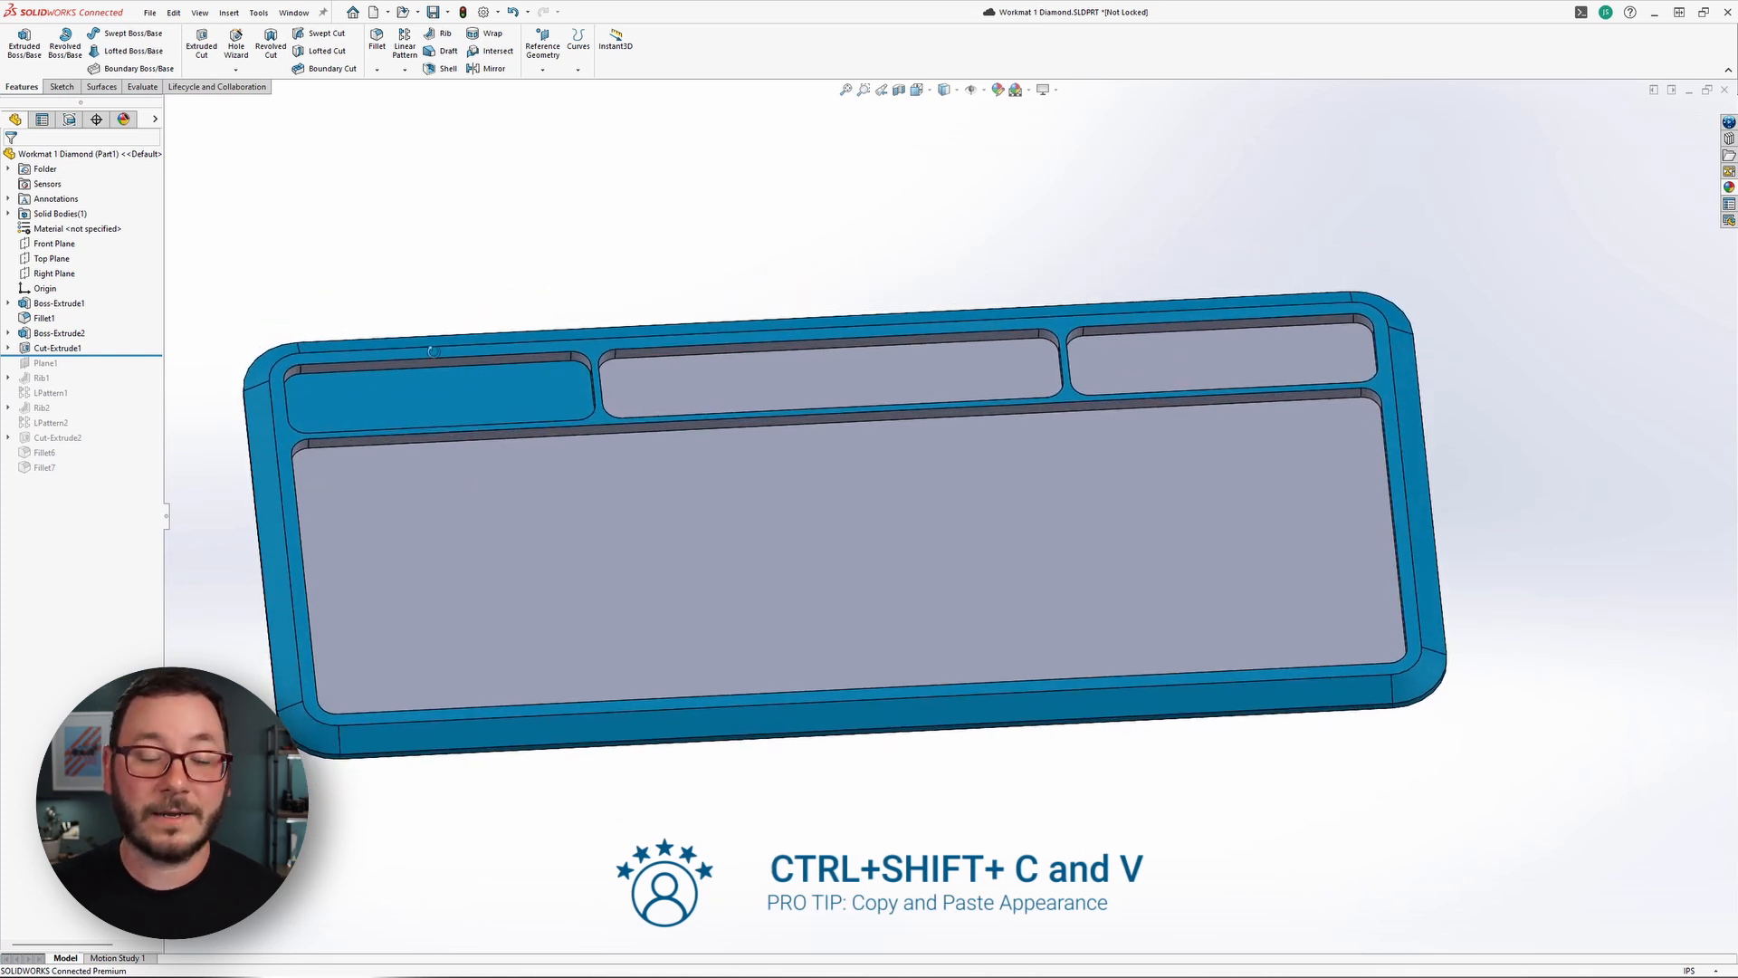
right_click(457, 399)
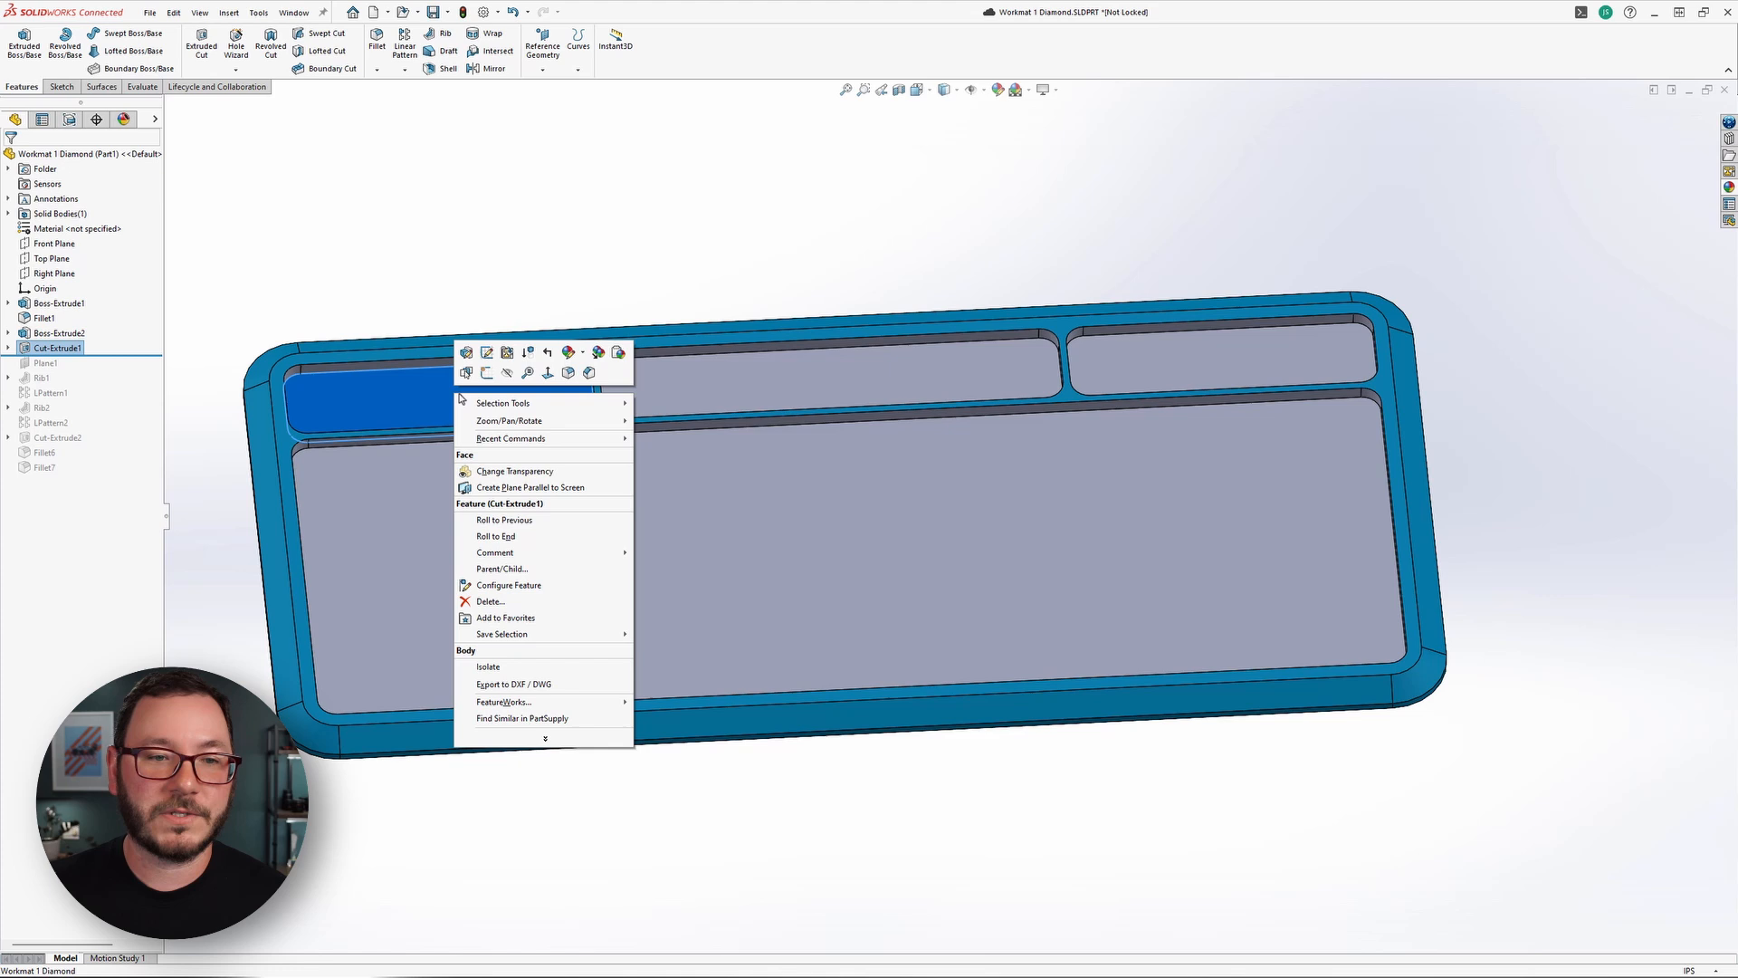
left_click(584, 353)
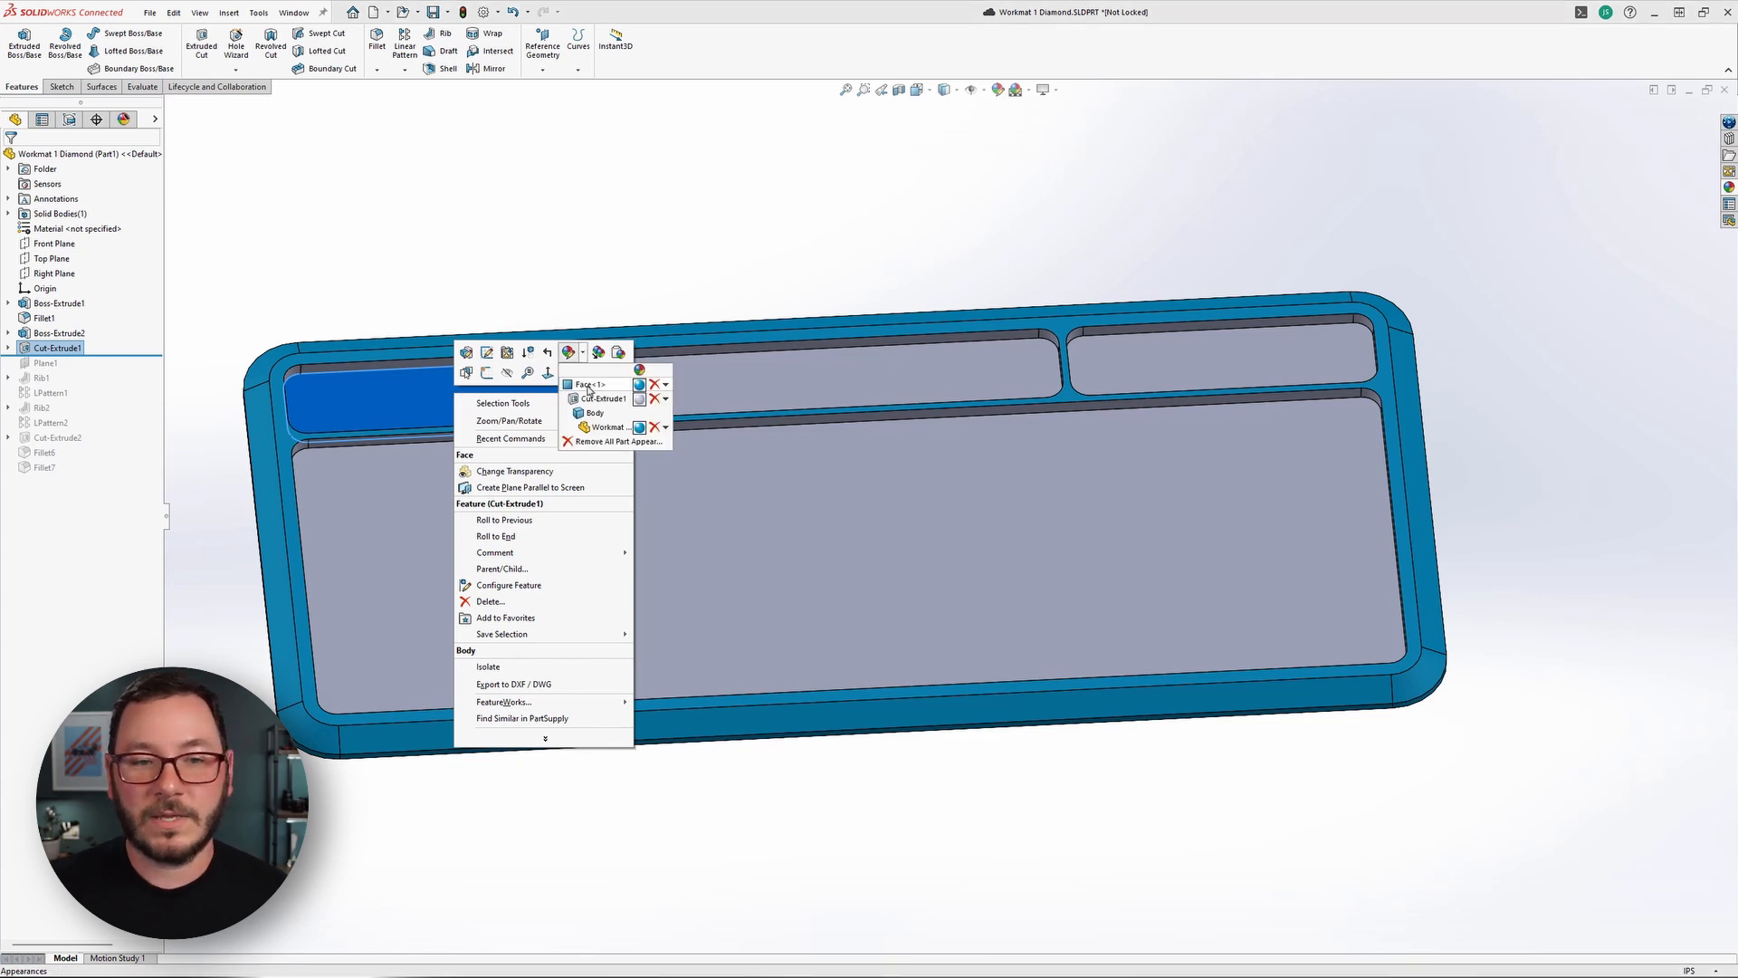
left_click(588, 385)
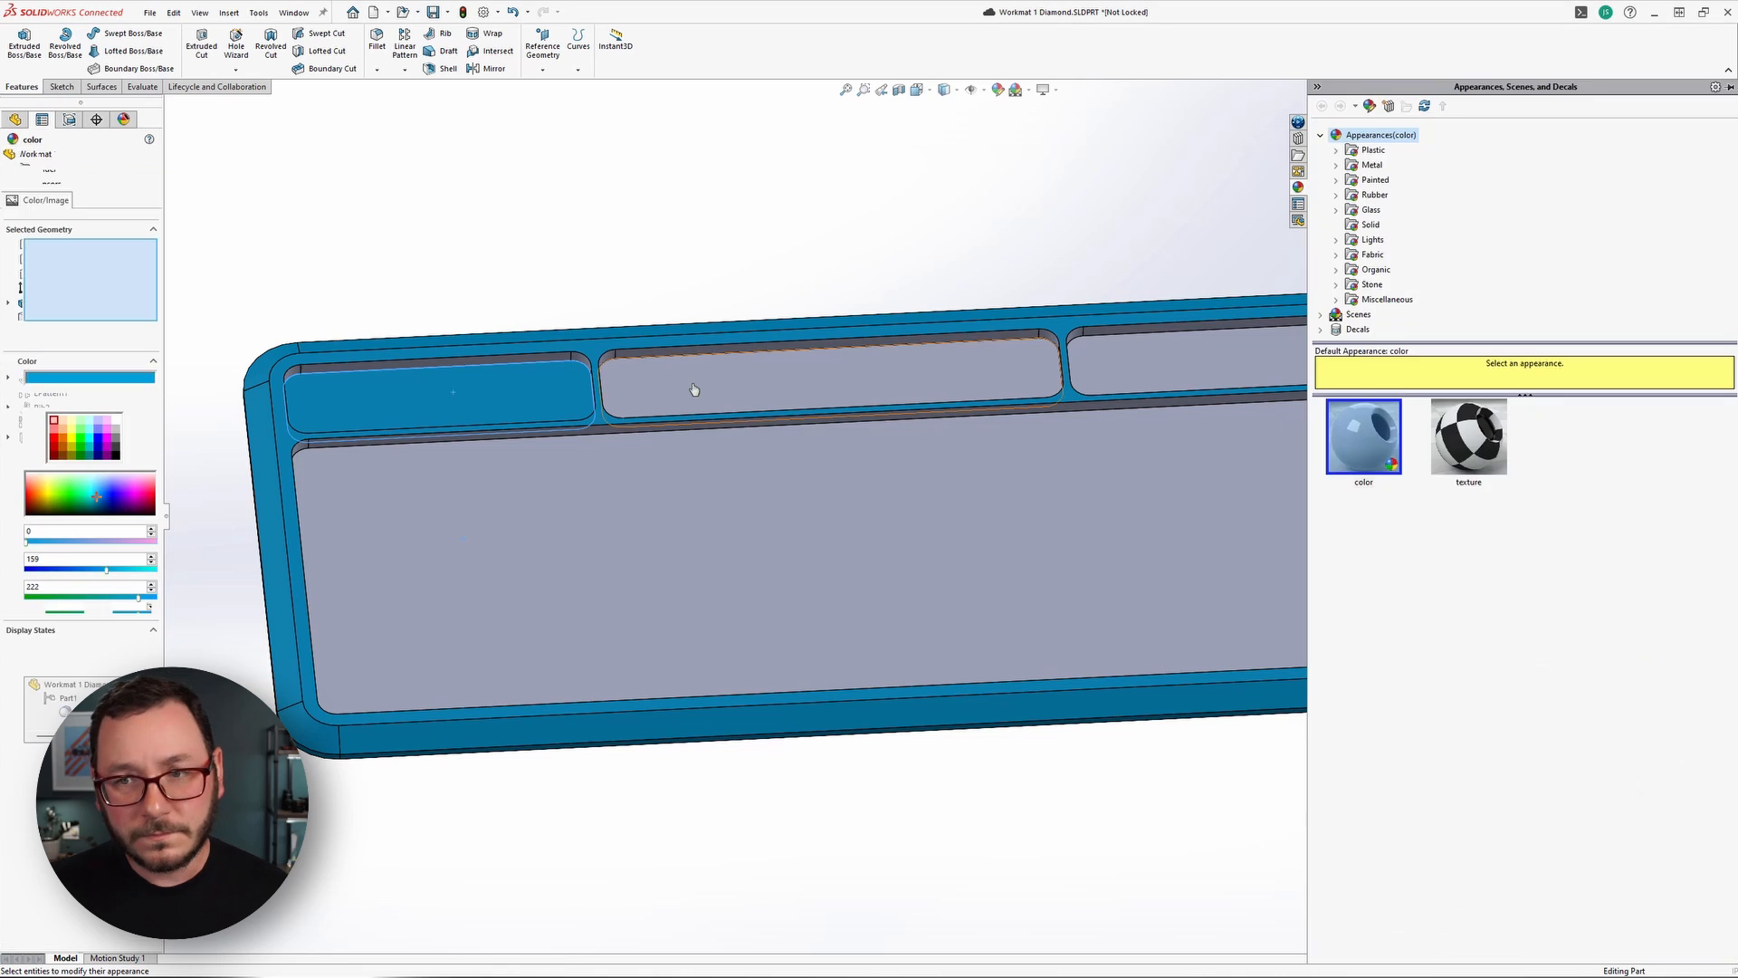
left_click(725, 376)
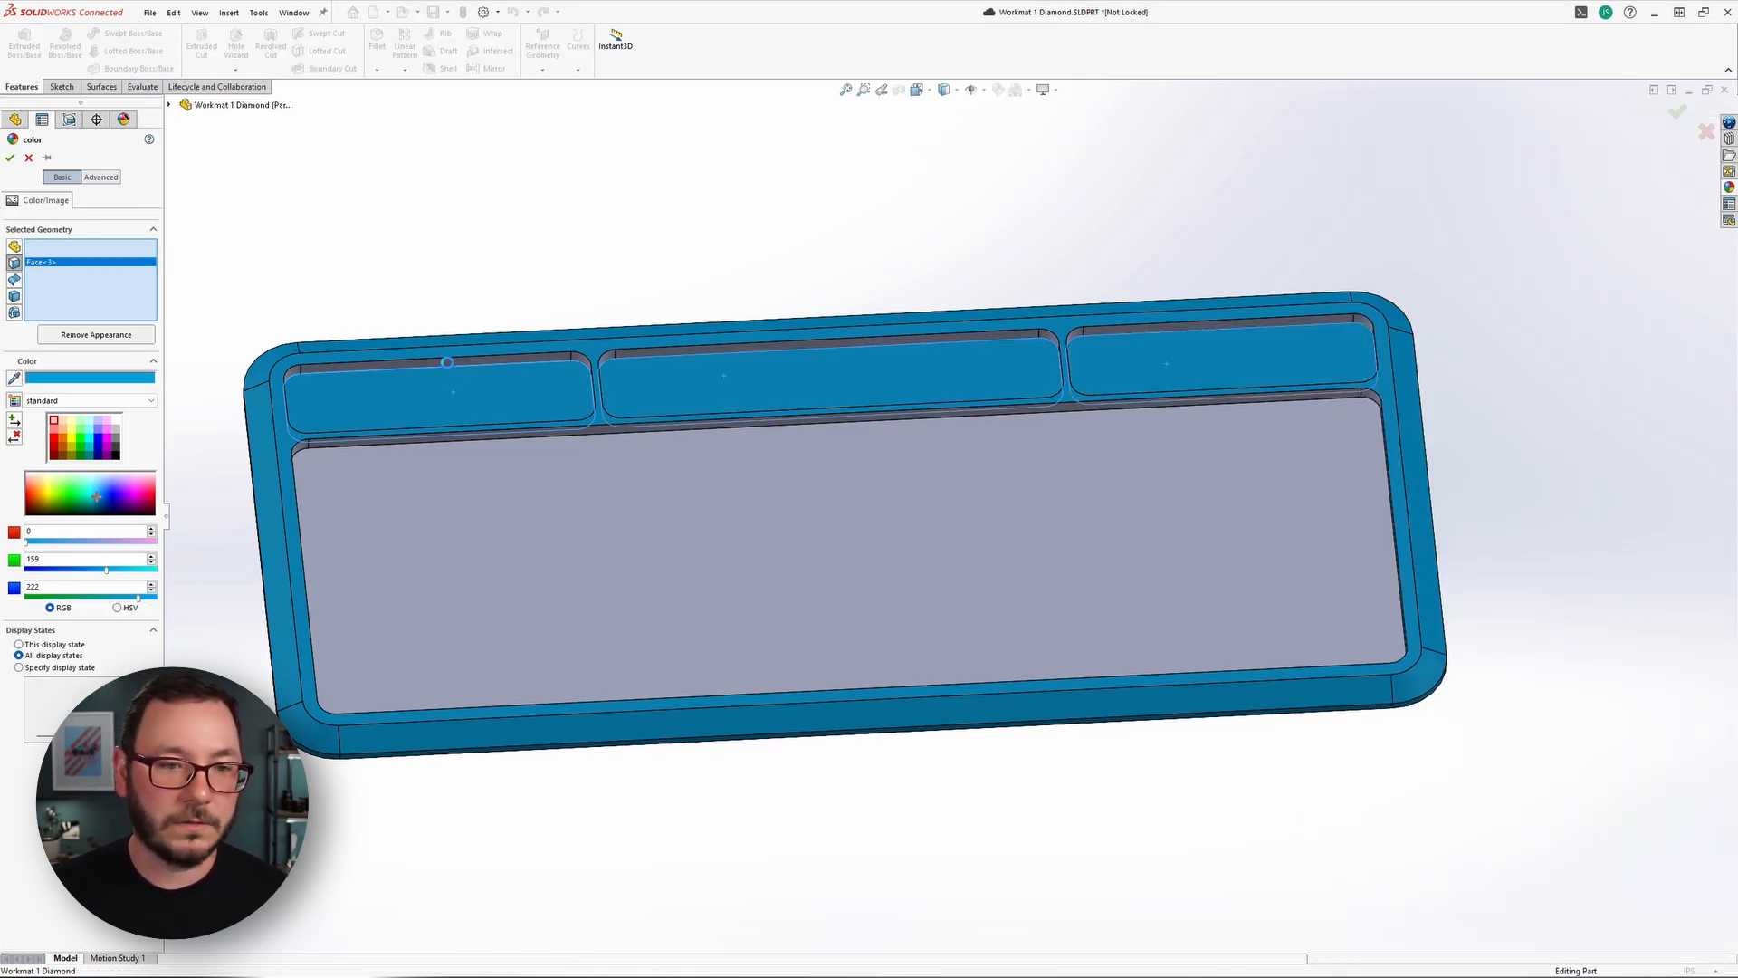
Extend the blue appearance to all the side walls of the three small pockets using Select Tangency, and accept it.
right_click(447, 362)
left_click(503, 508)
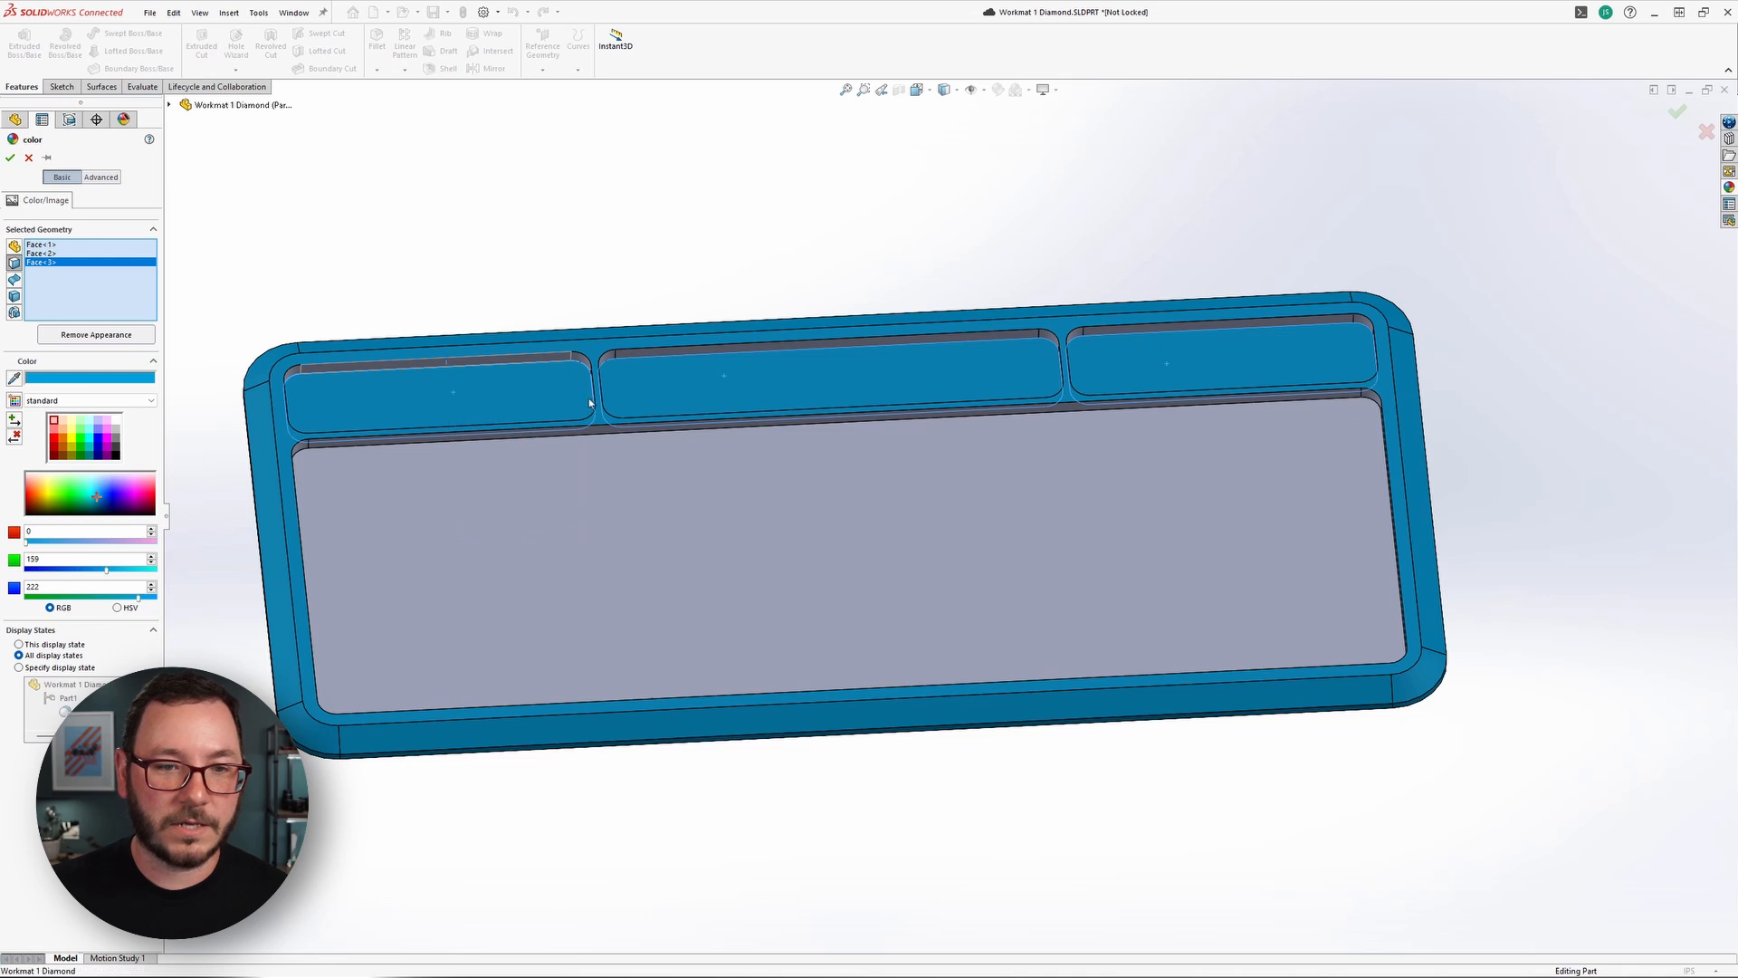
right_click(637, 353)
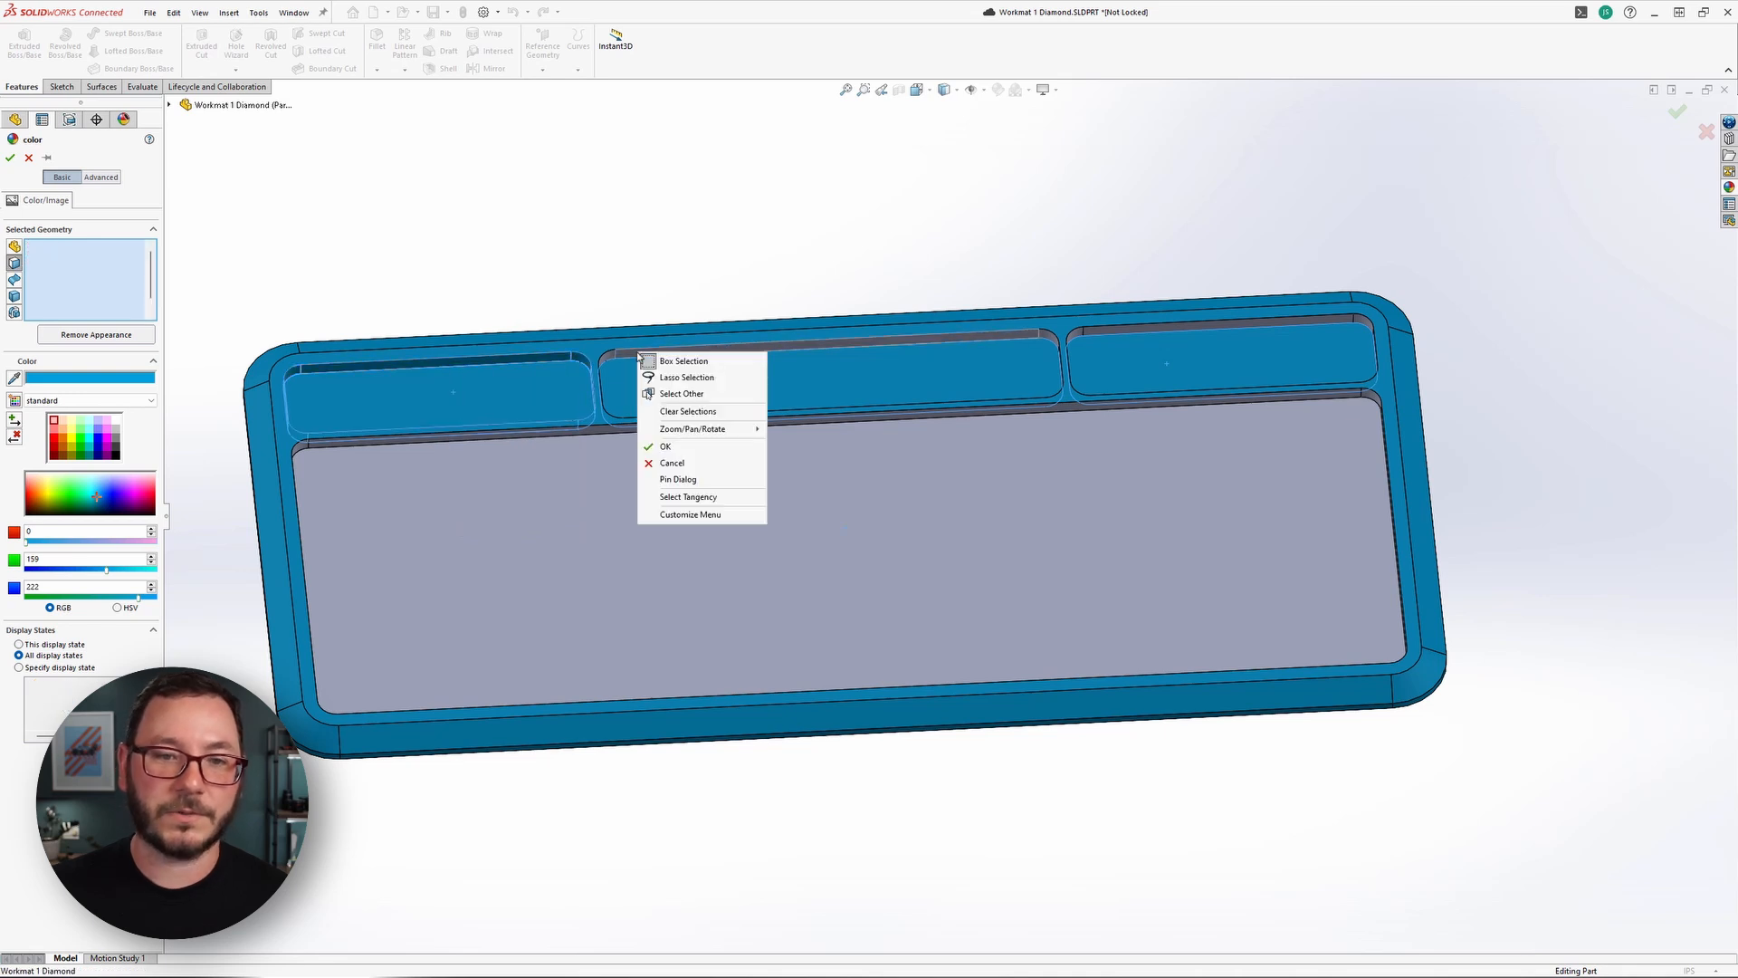
left_click(688, 411)
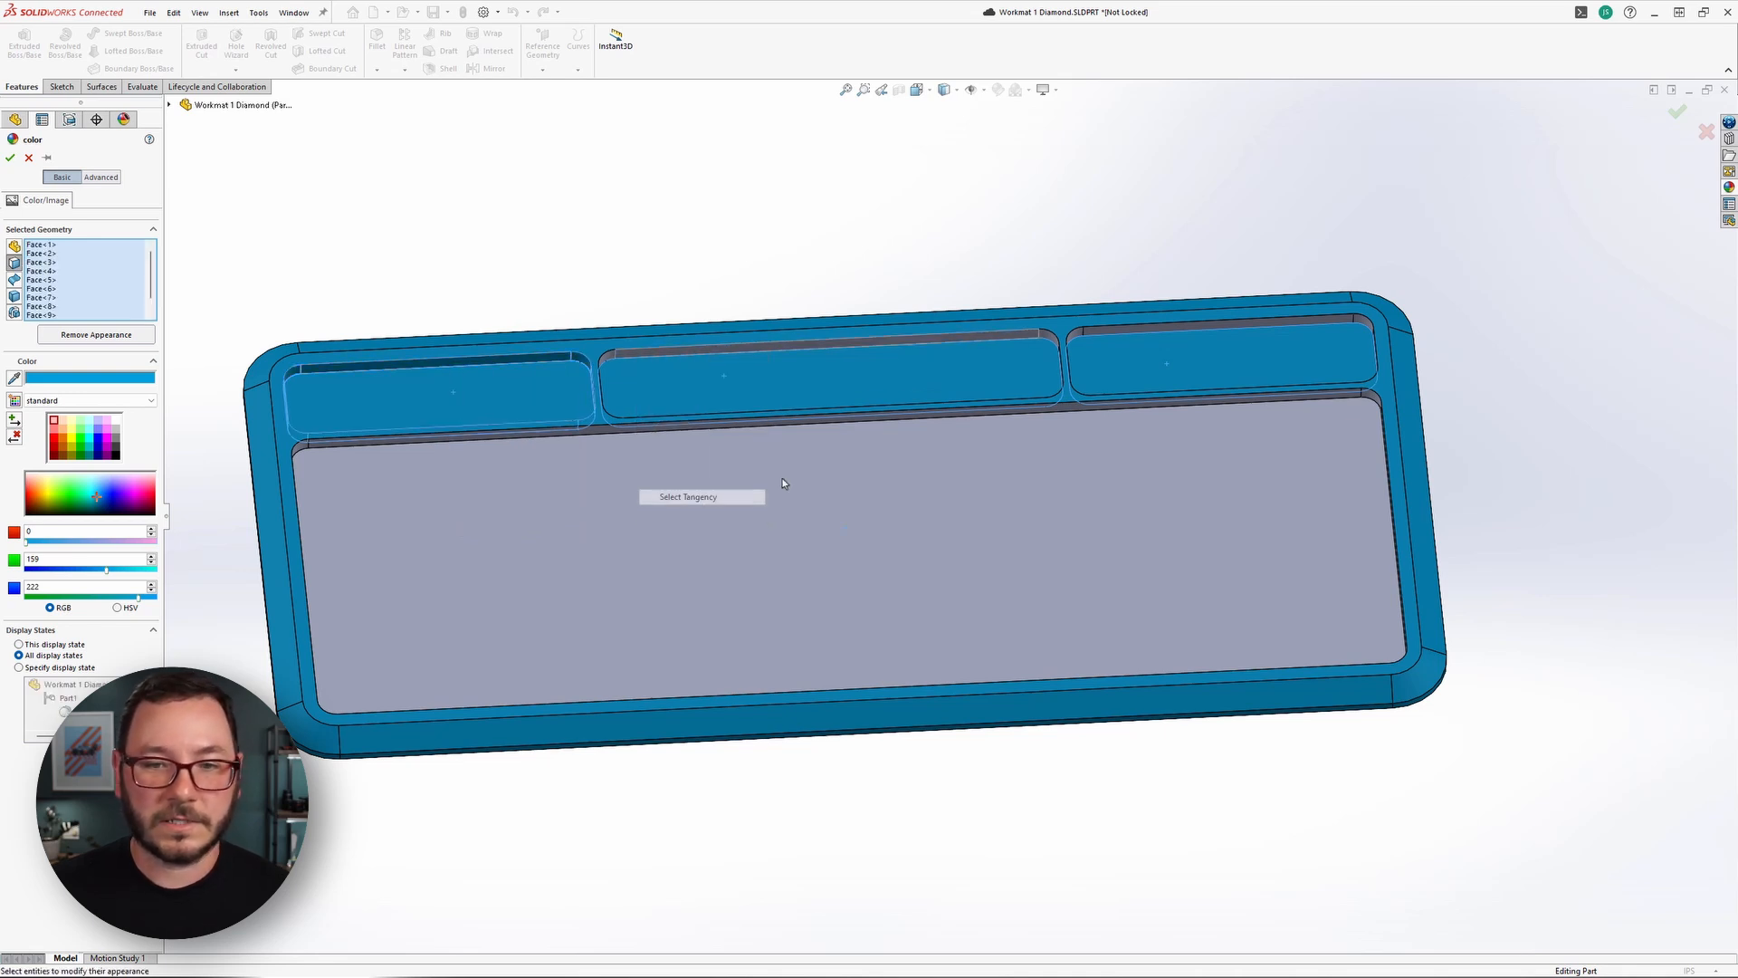
right_click(1118, 327)
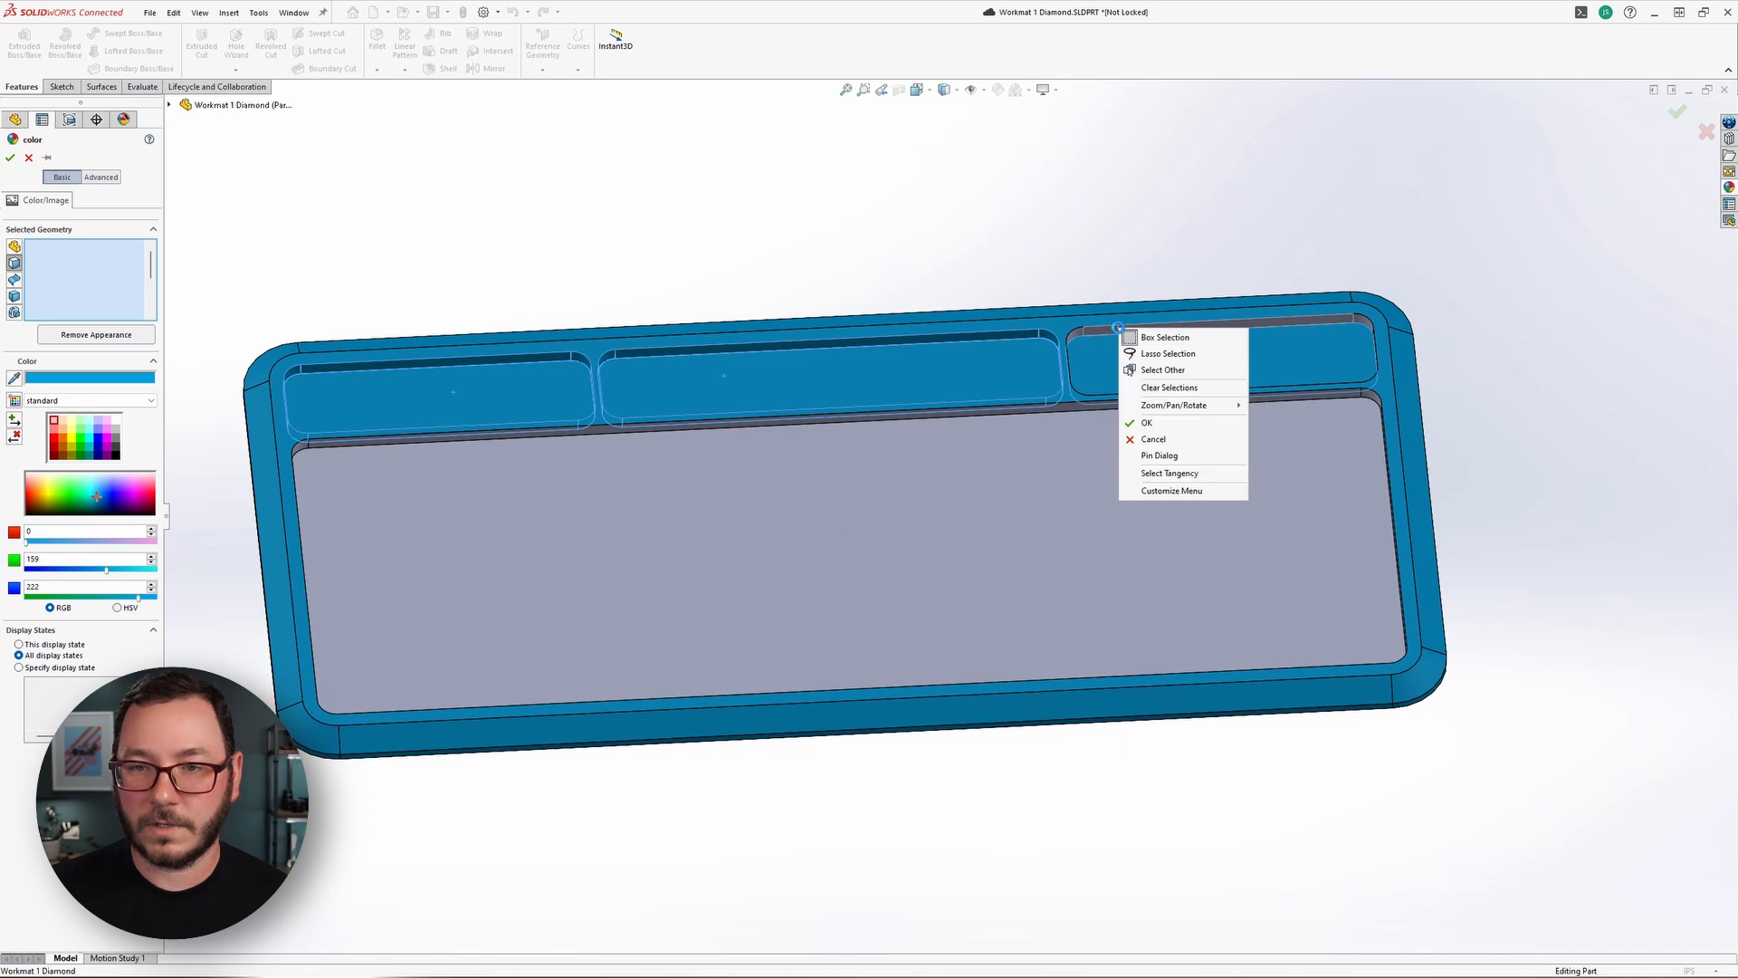
left_click(1168, 476)
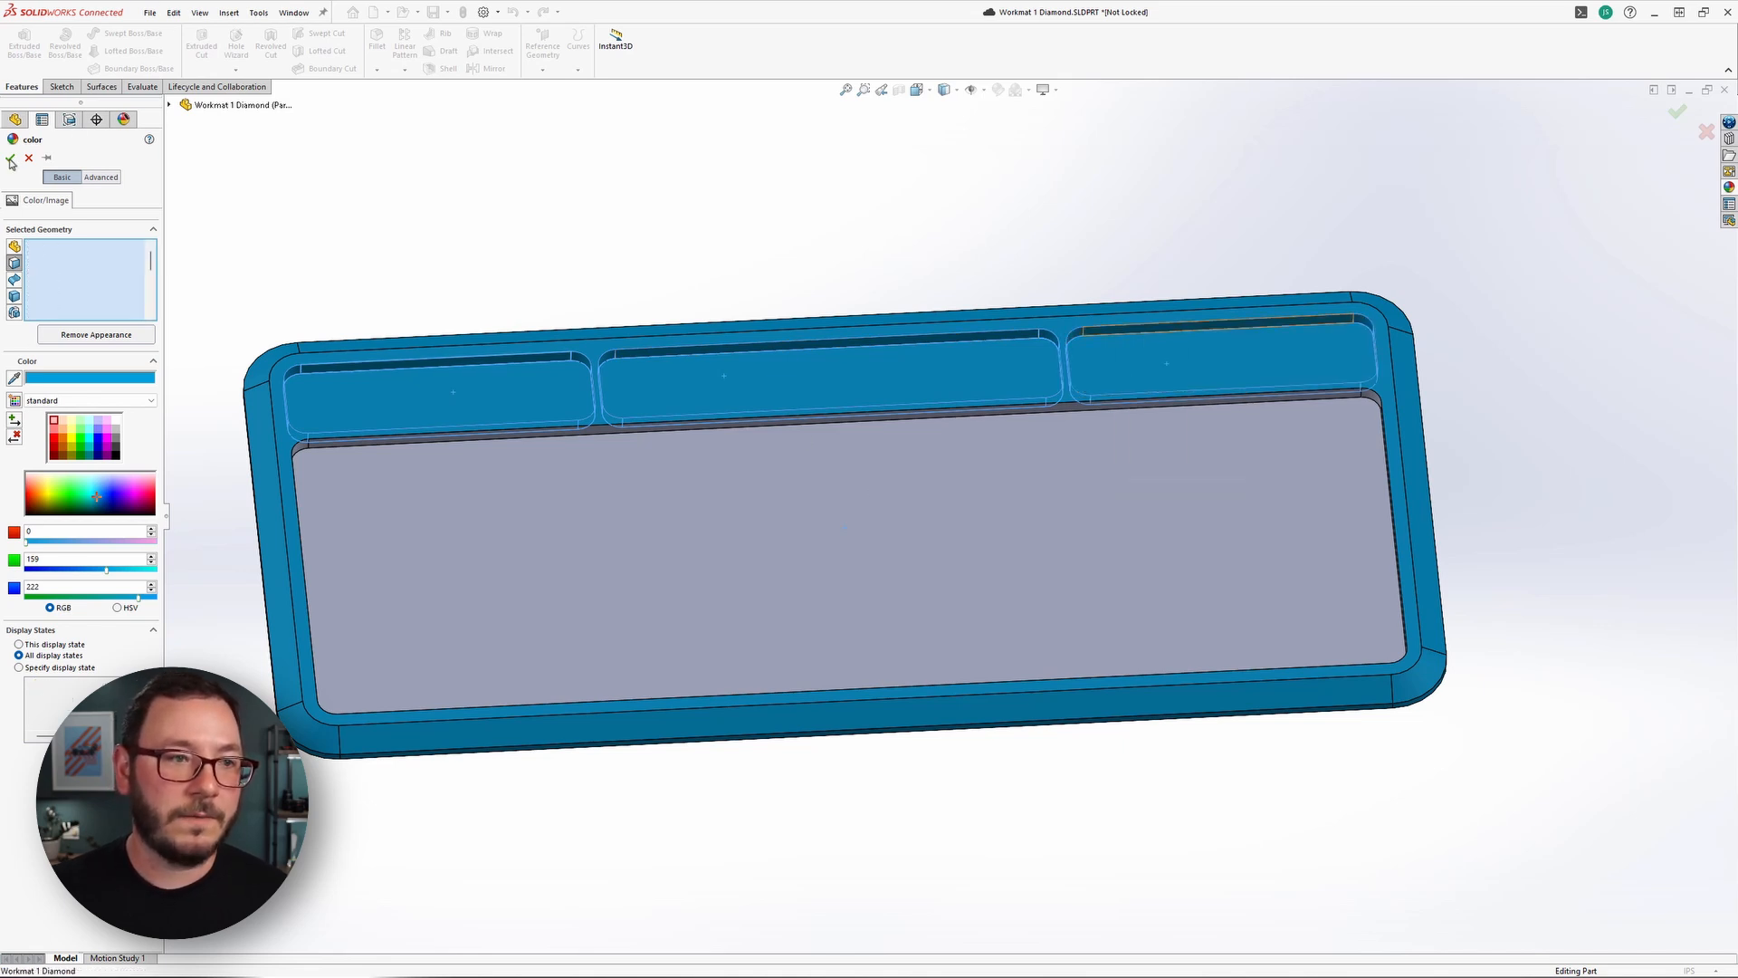
key("Return")
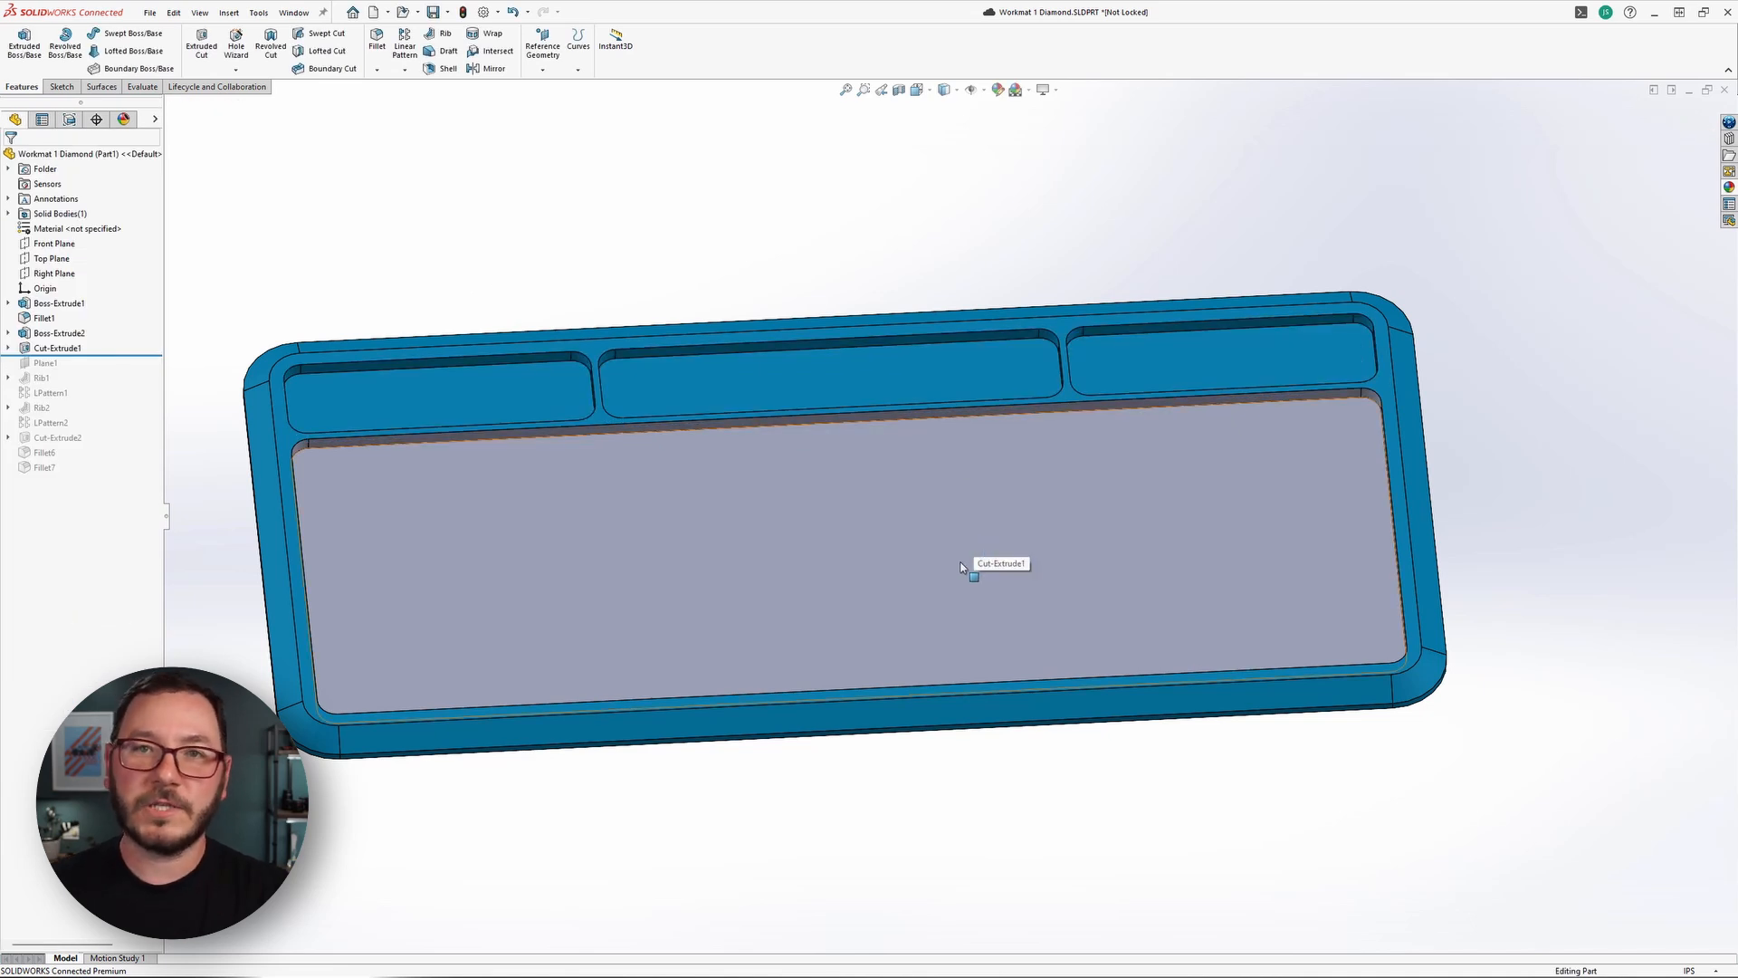
Start Power Select on the work mat and enable the Face color filter.
middle_click_drag(785, 609, 801, 538)
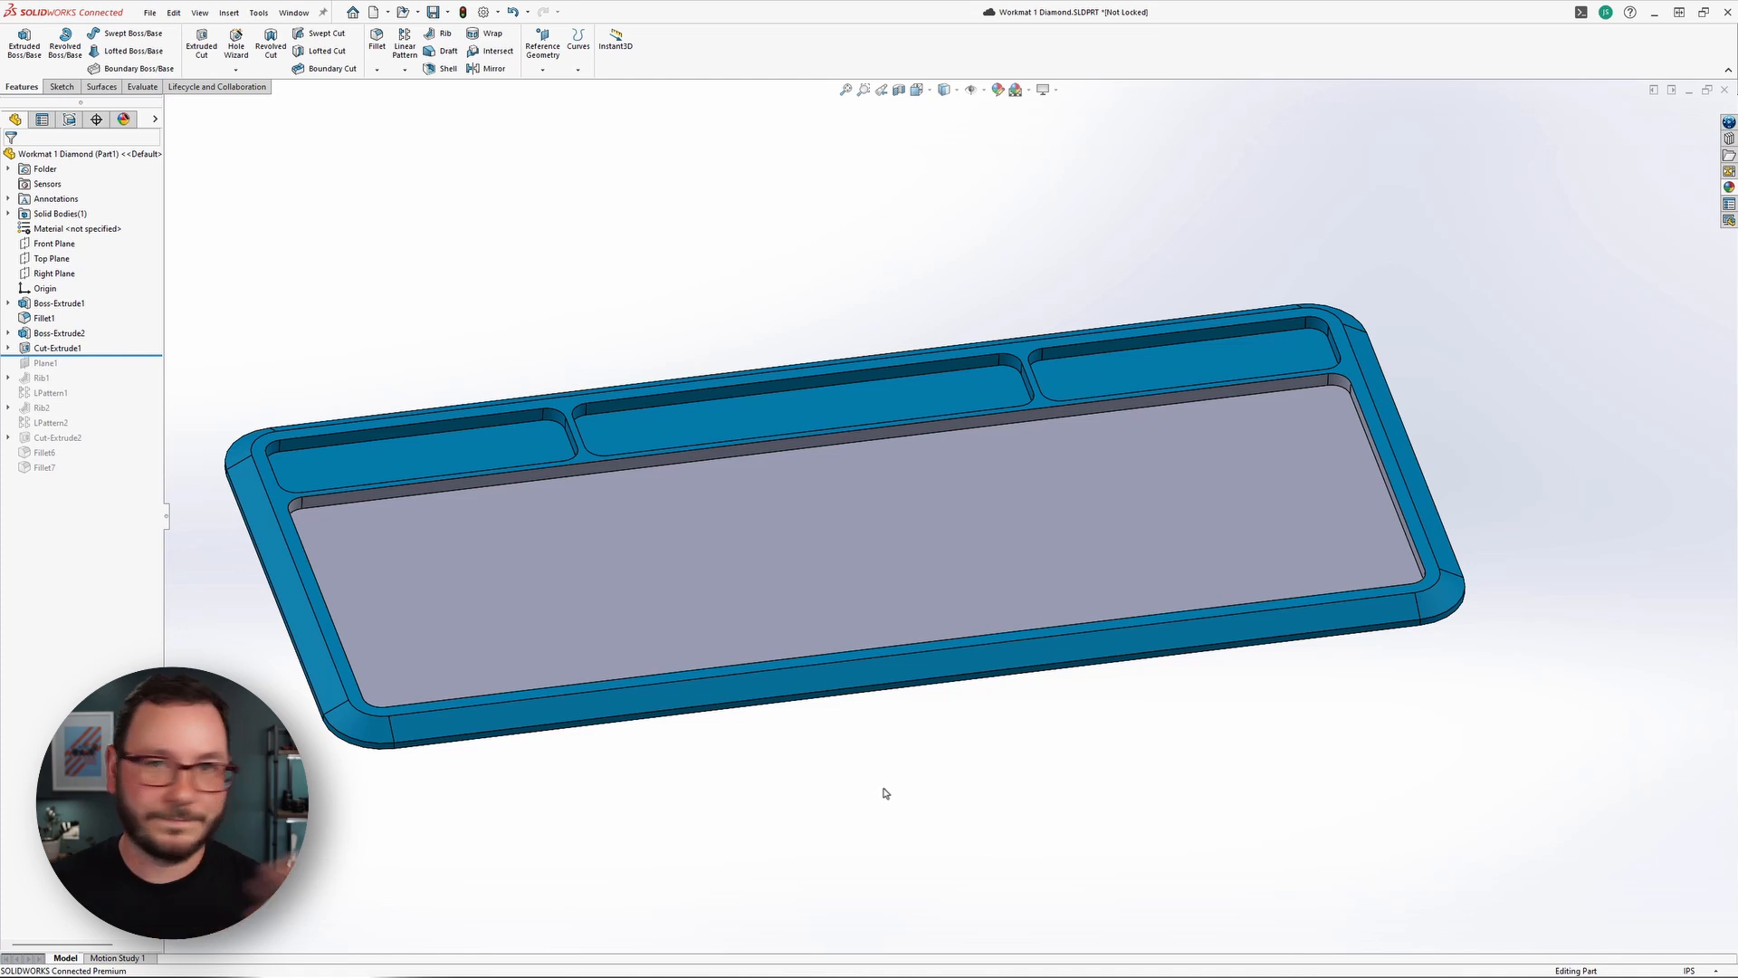
right_click(750, 241)
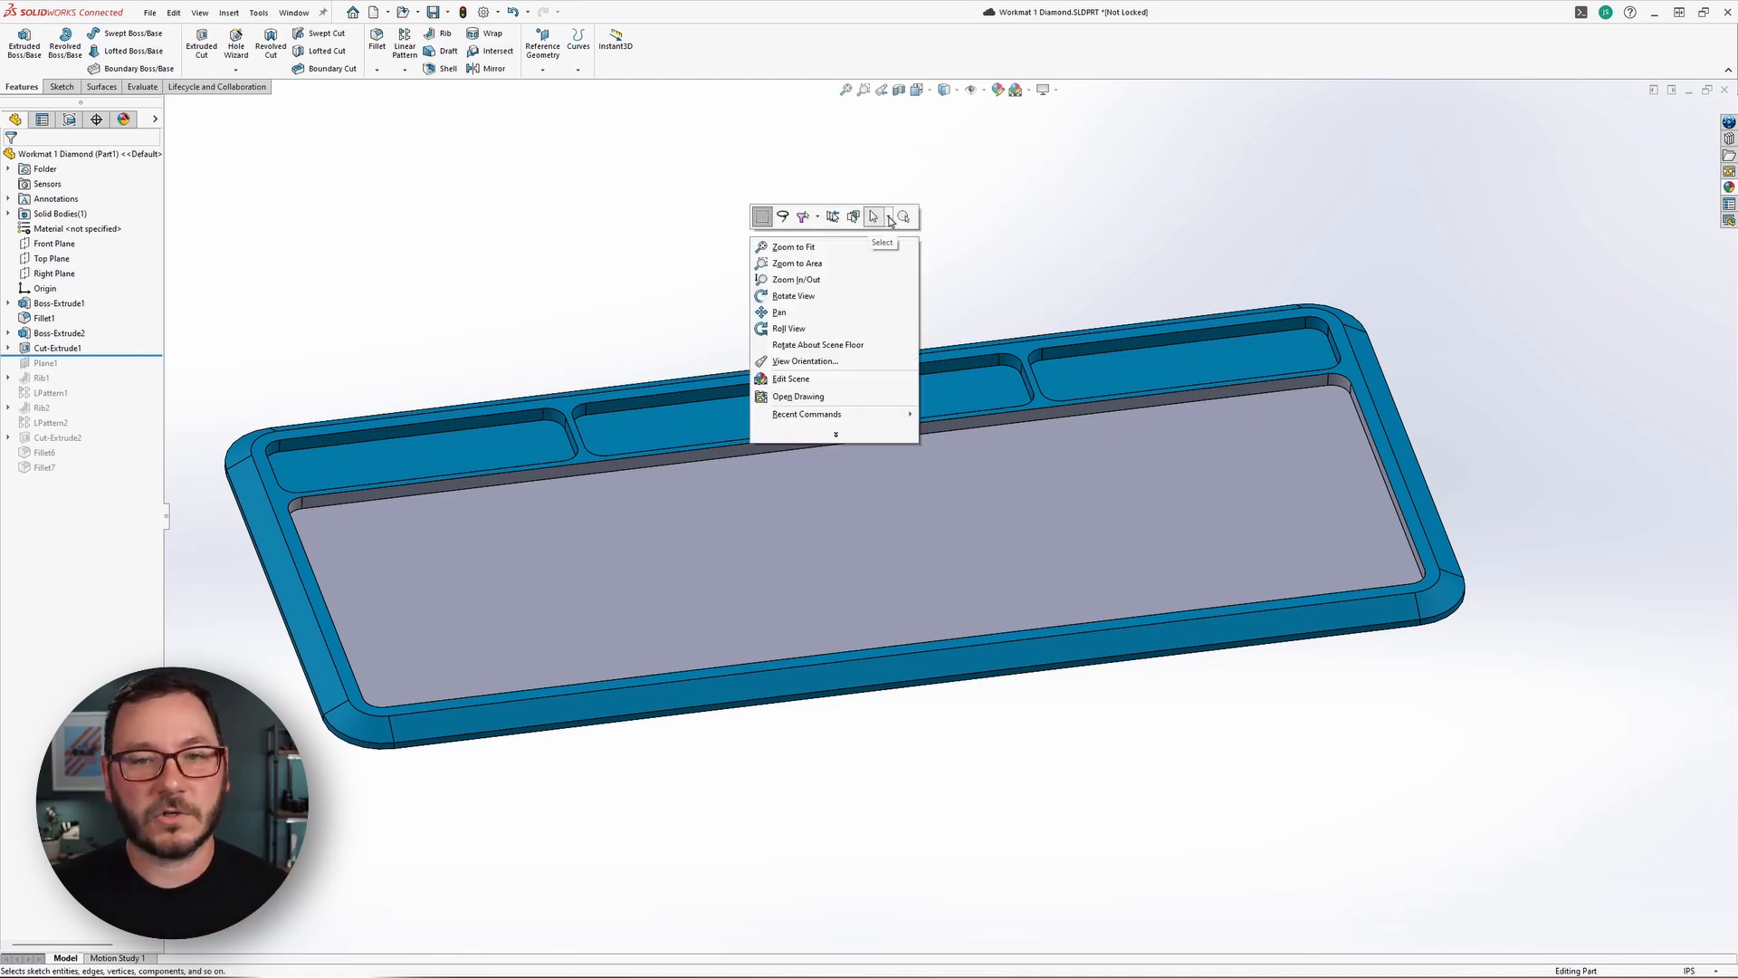
left_click(889, 218)
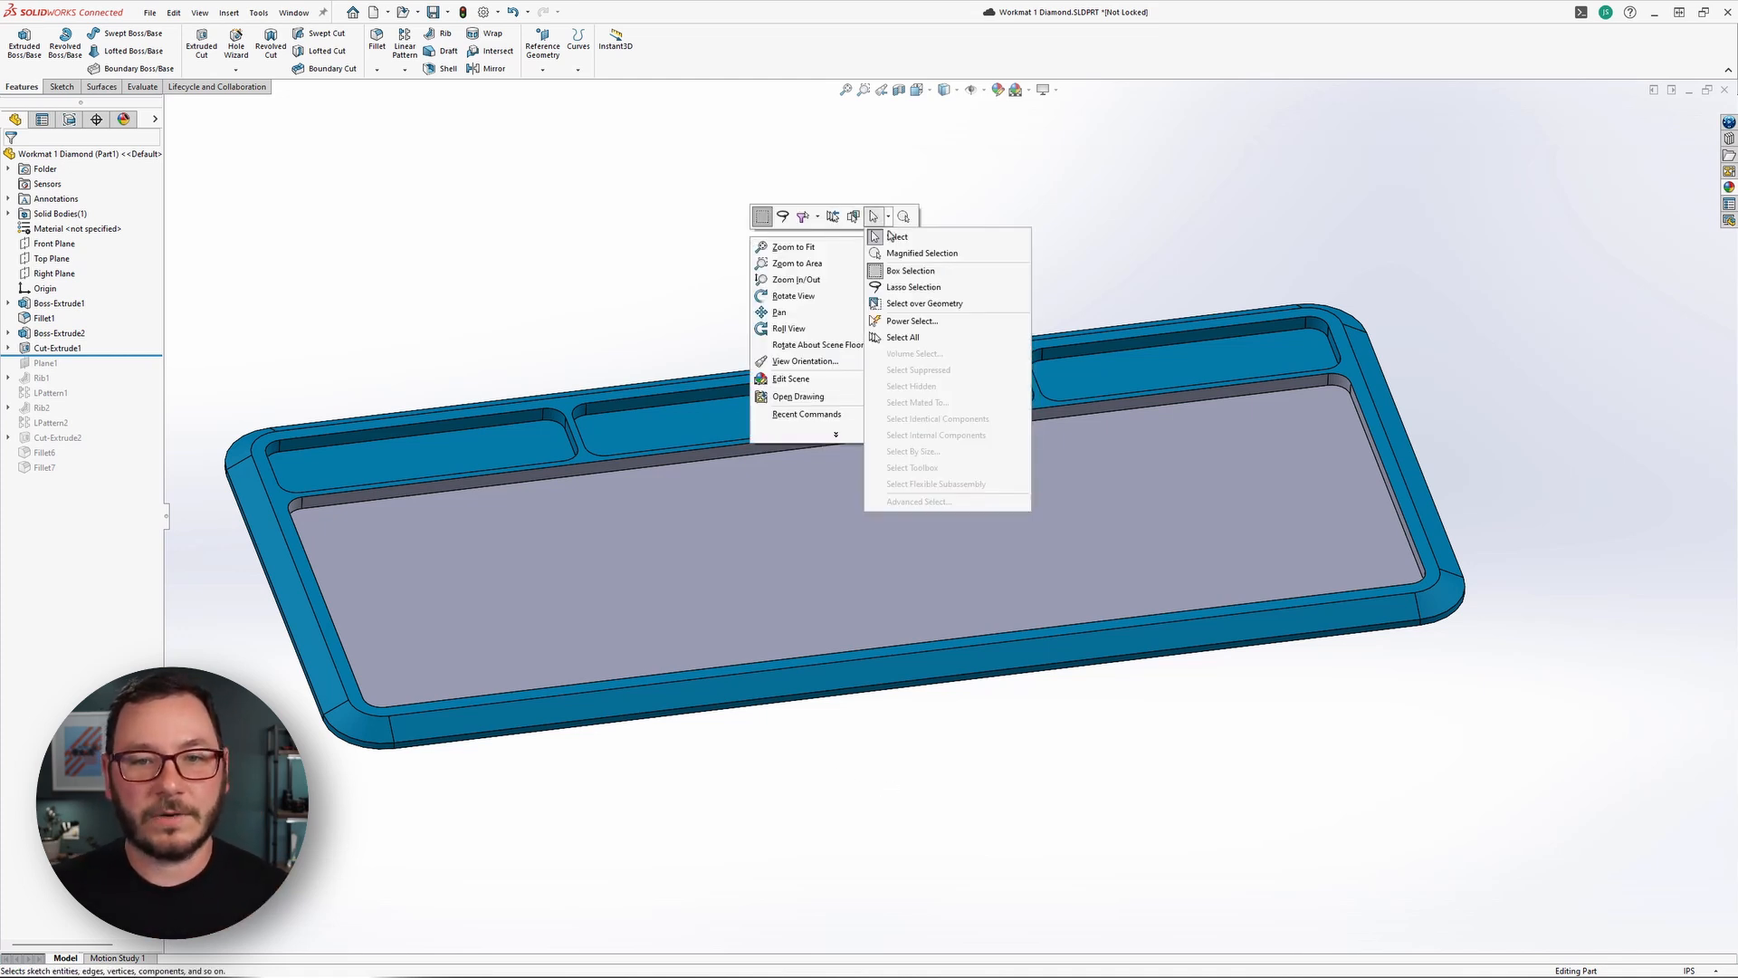
left_click(942, 328)
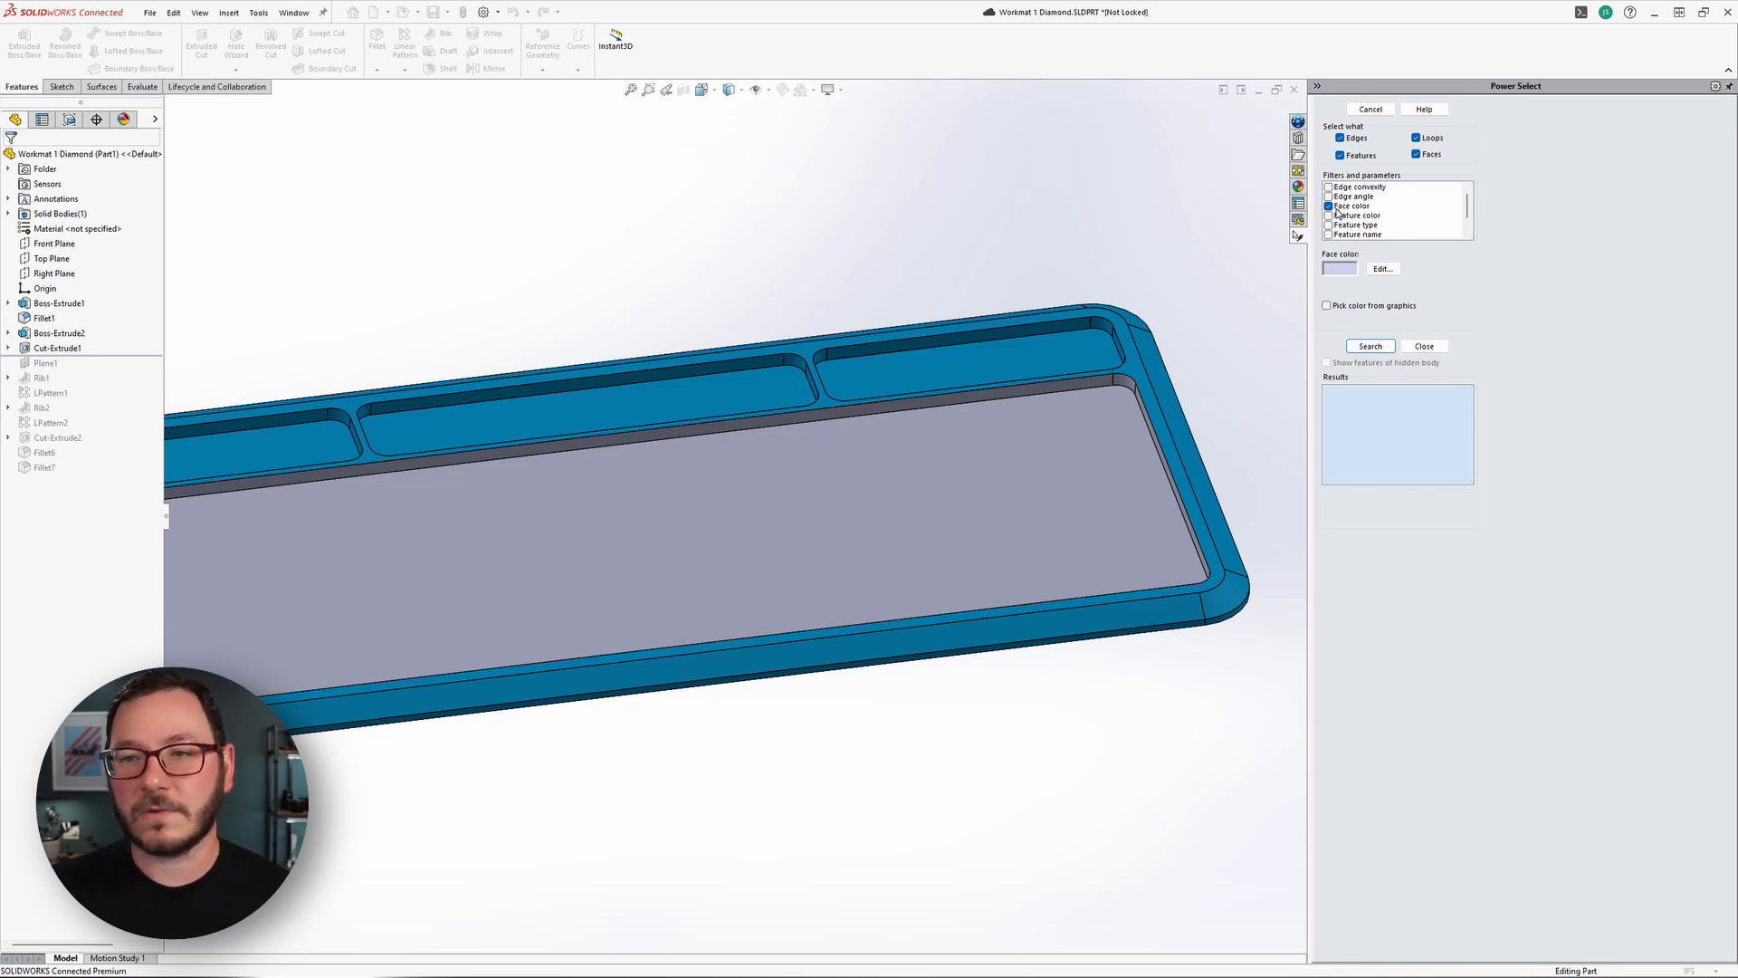
left_click(1349, 210)
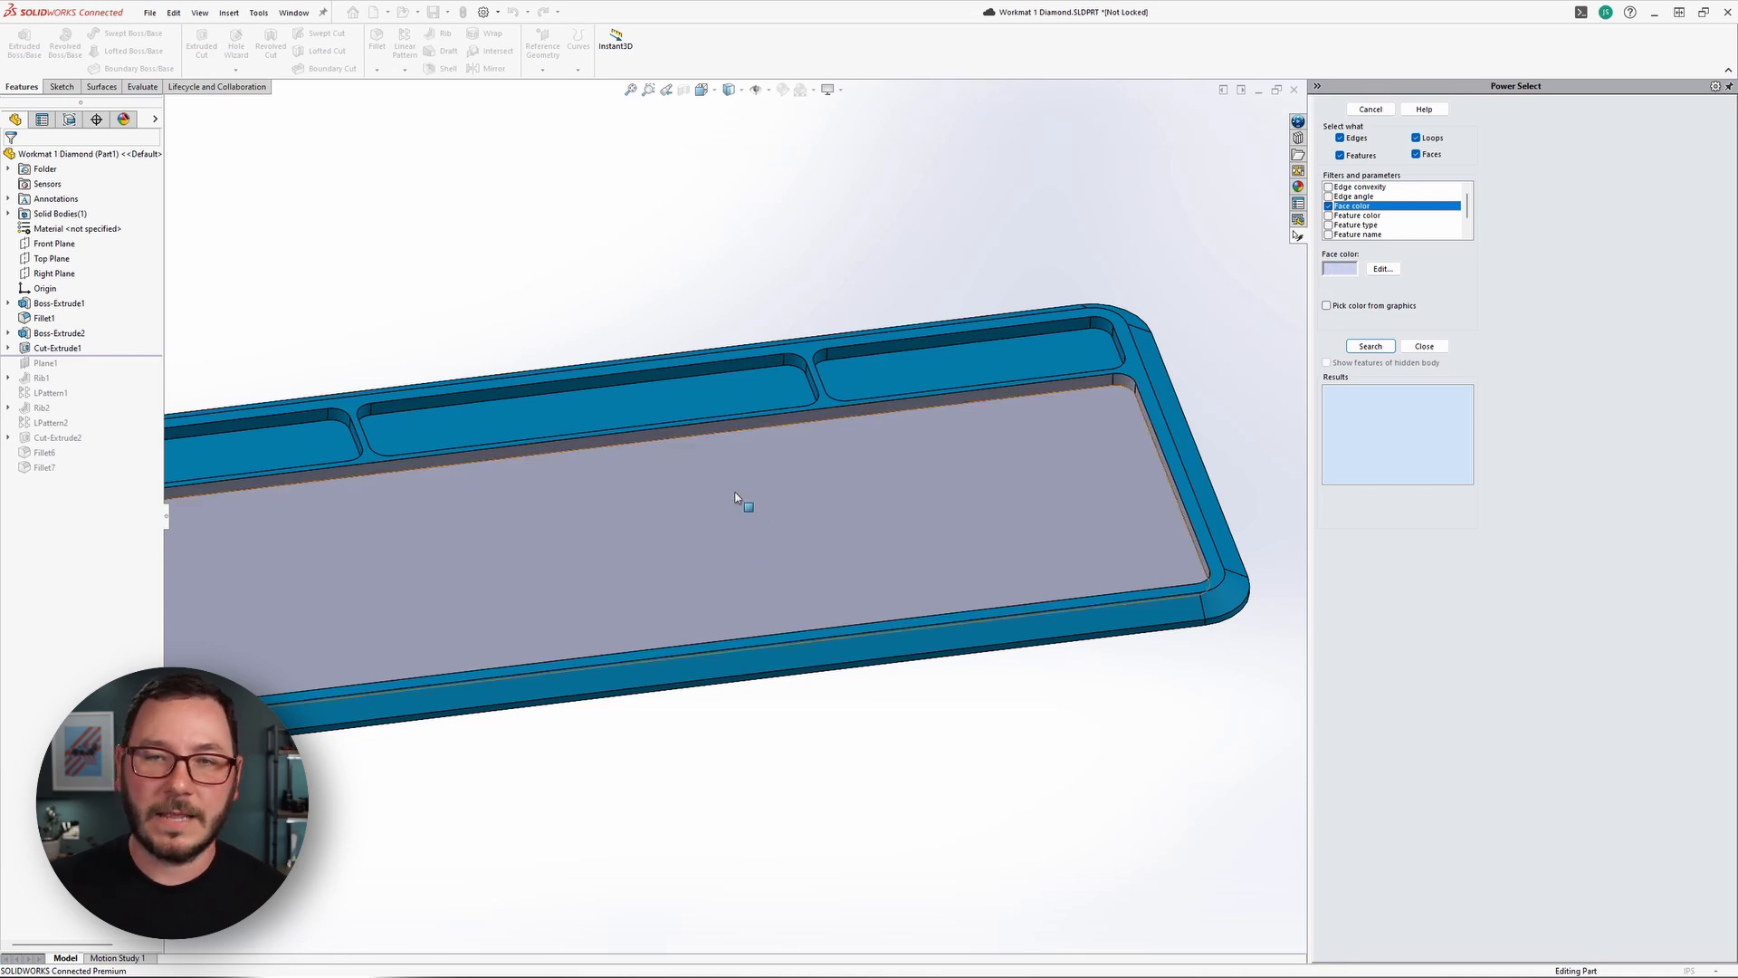
left_click(1332, 271)
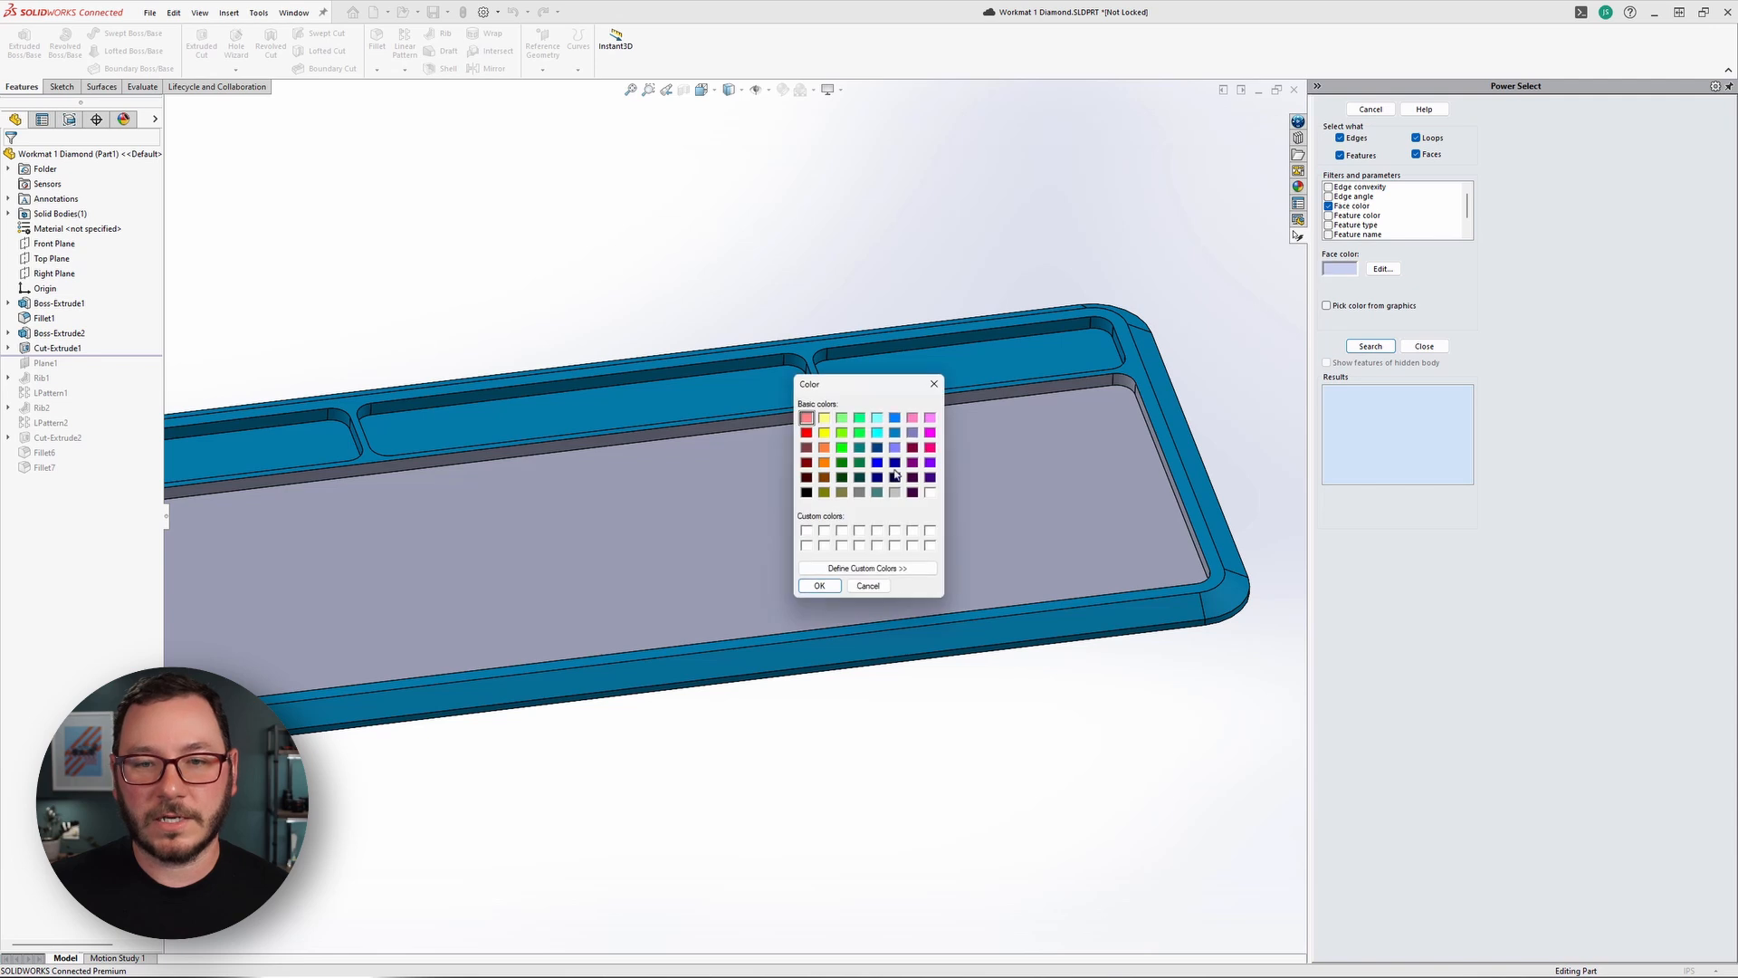
left_click(934, 384)
Pick the filter color from the large pocket's floor, search for all matching faces, and close Power Select with them selected.
left_click(1326, 305)
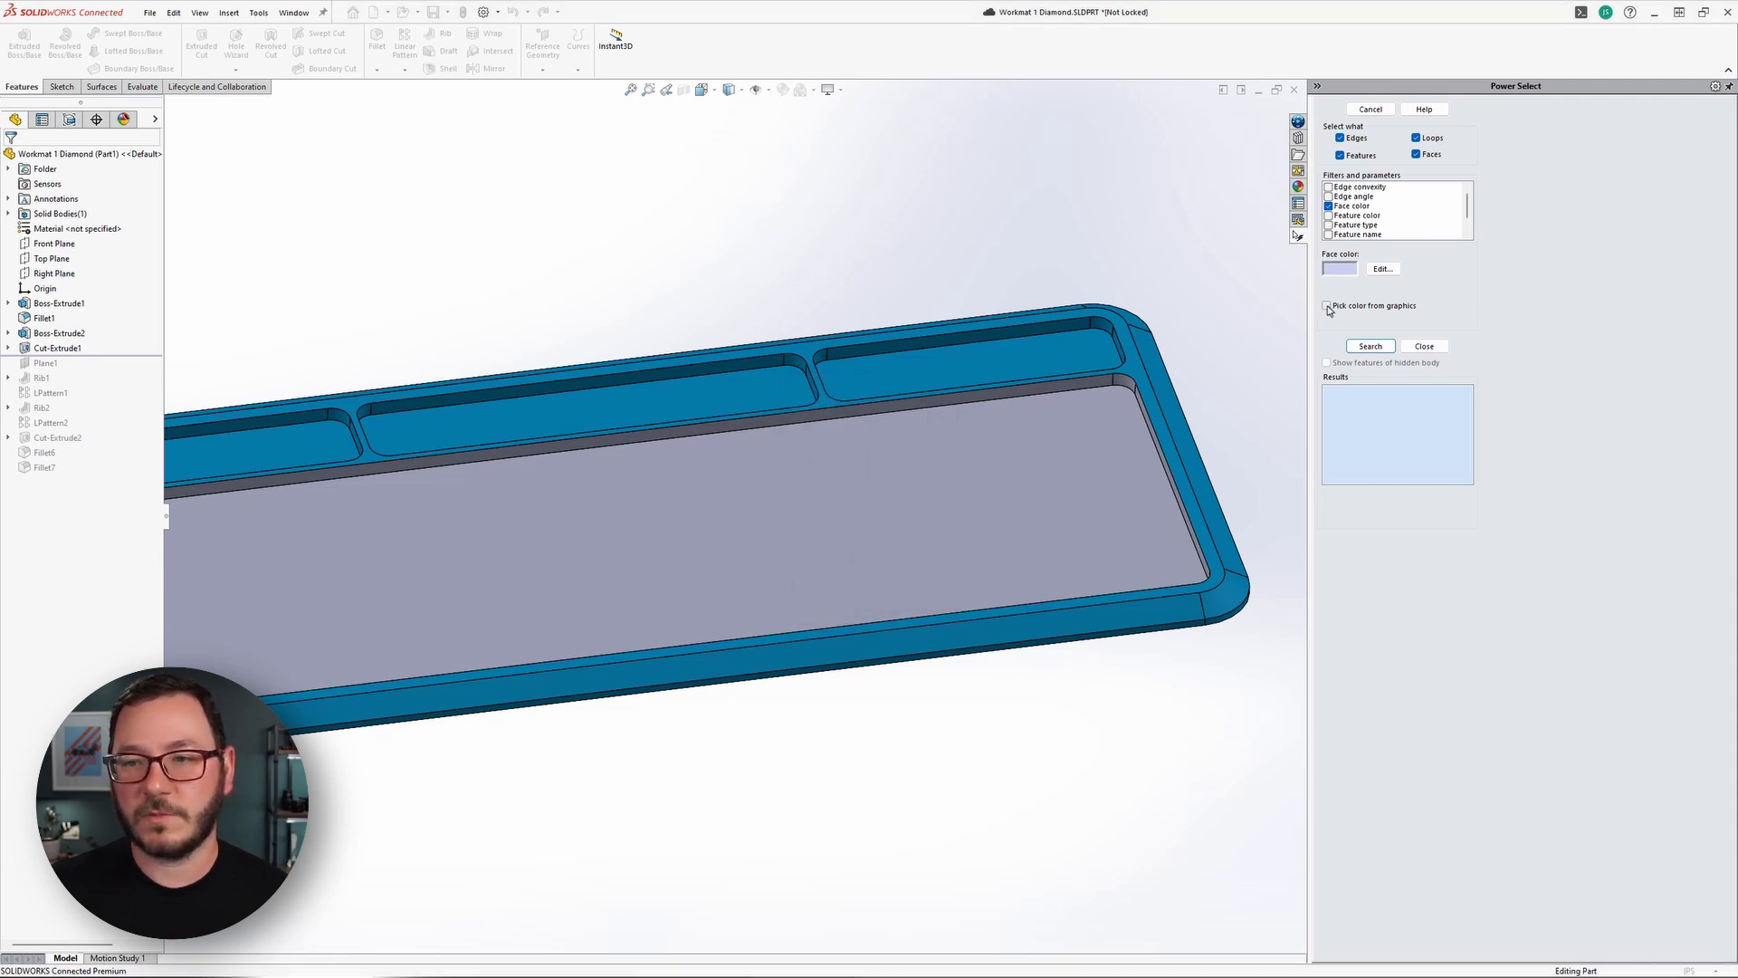
left_click(1005, 463)
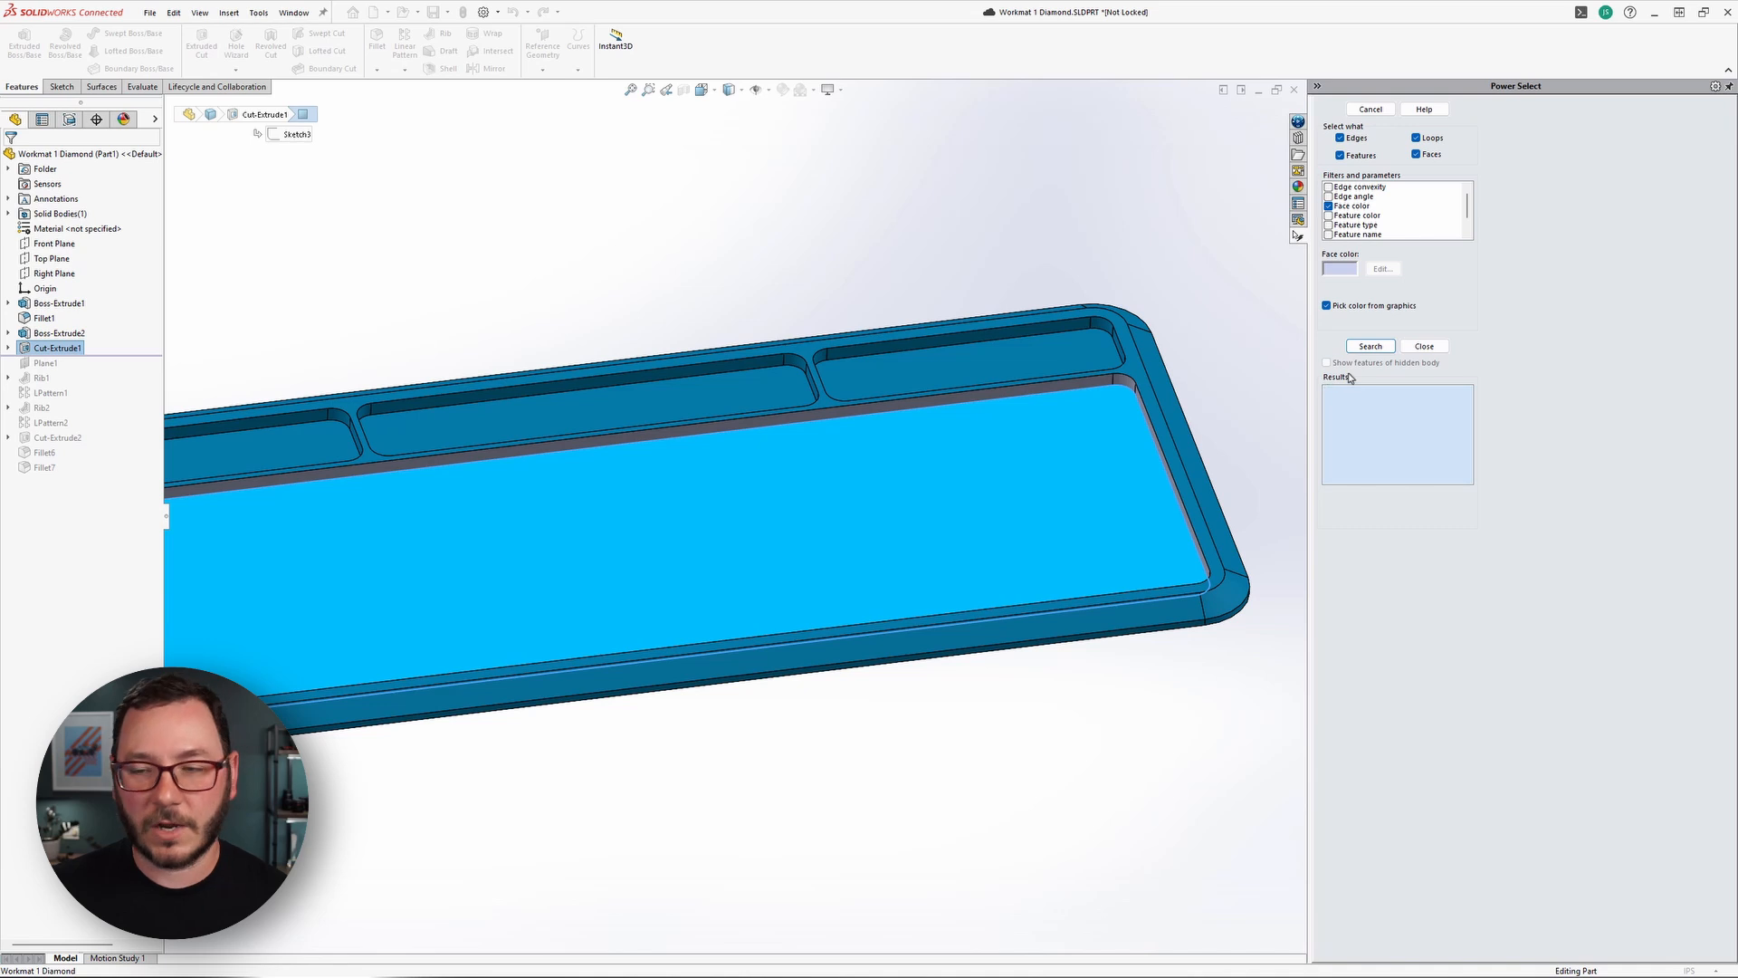
left_click(1371, 347)
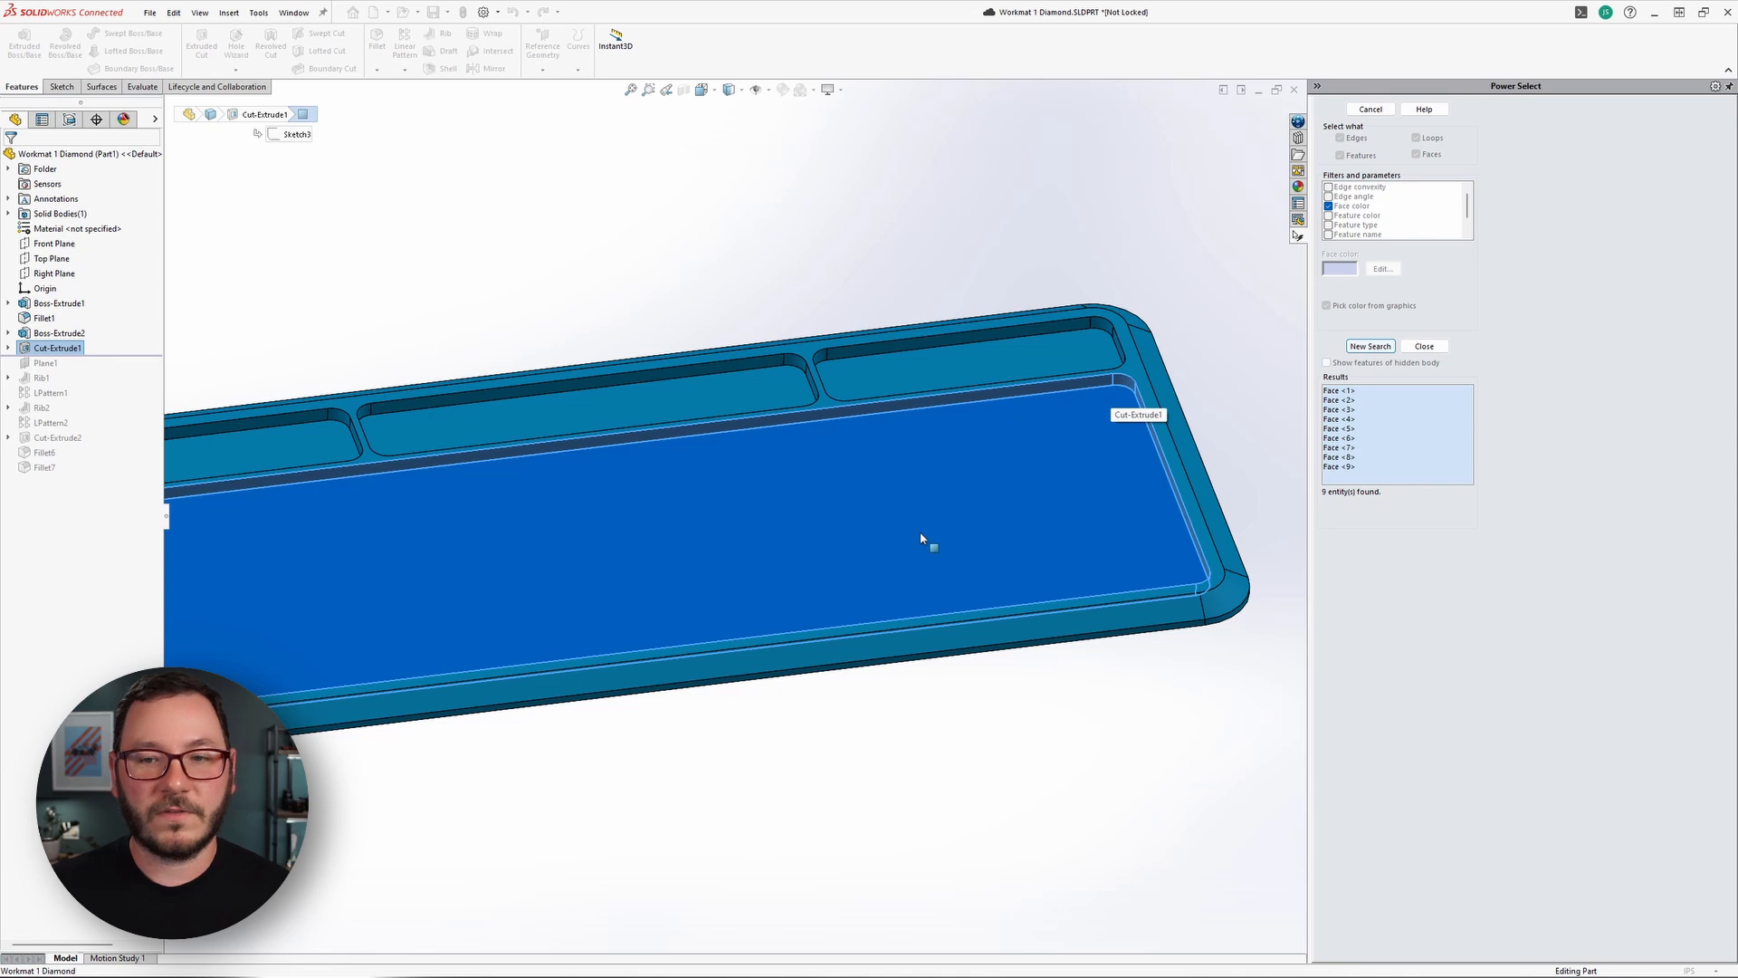
scroll(924, 540, "up", 2)
middle_click_drag(433, 568, 504, 539, "ctrl")
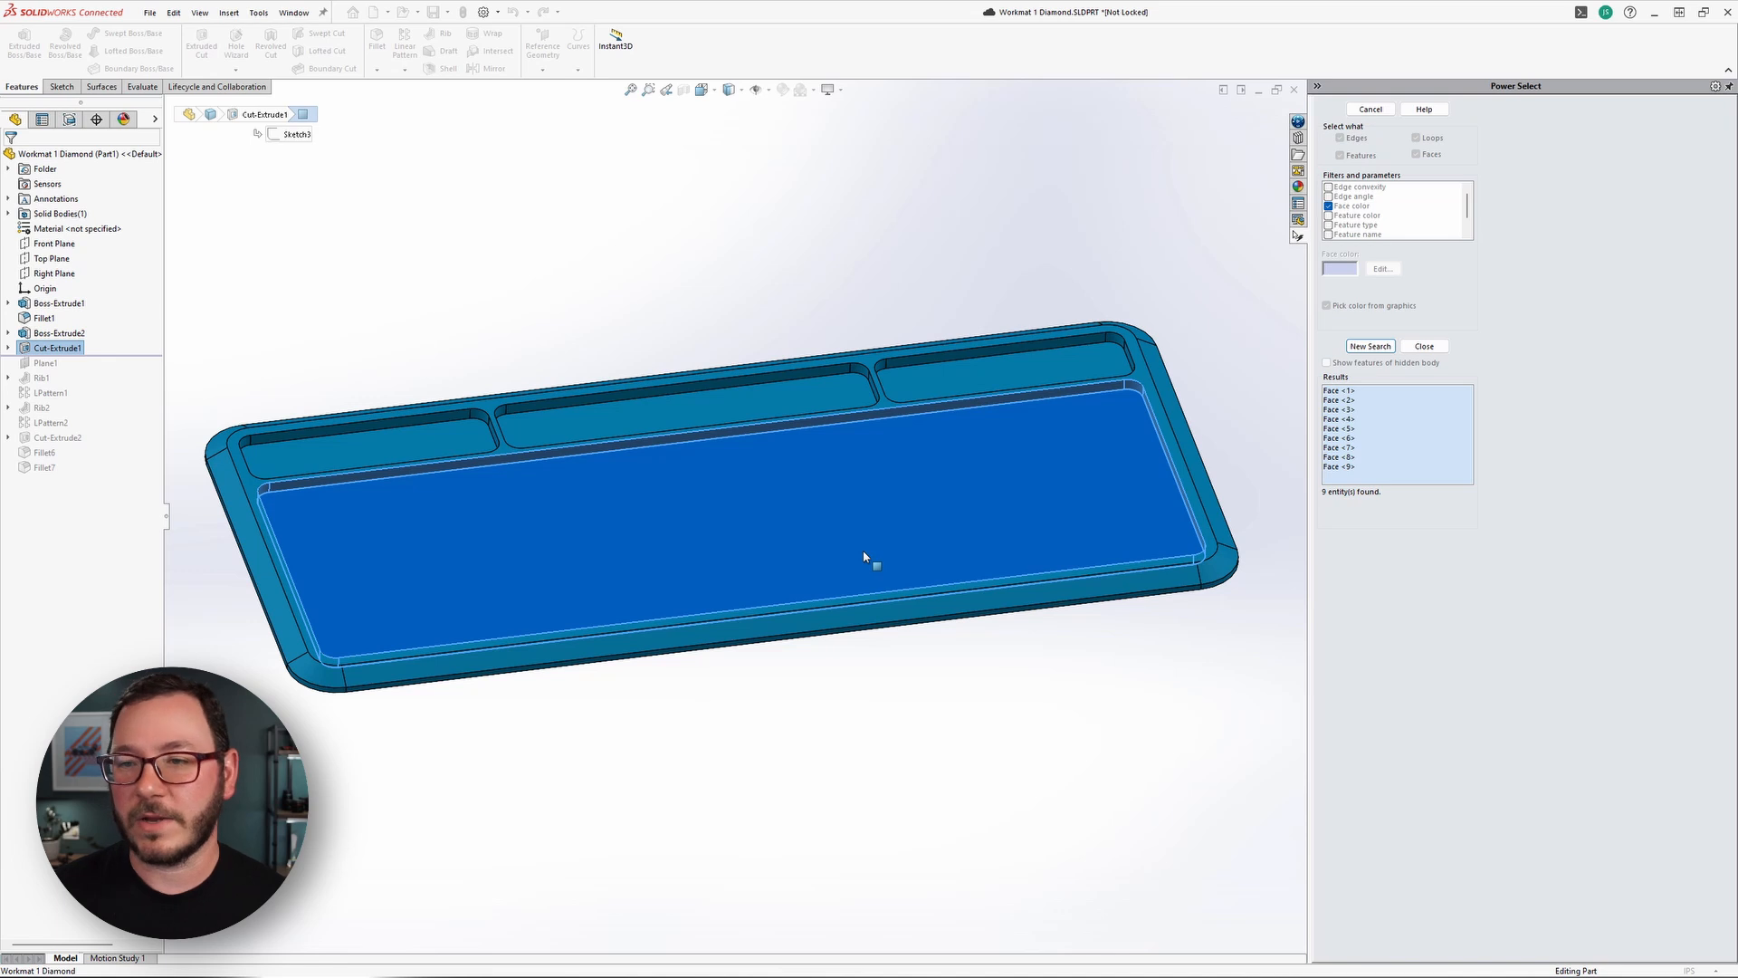
left_click(1424, 345)
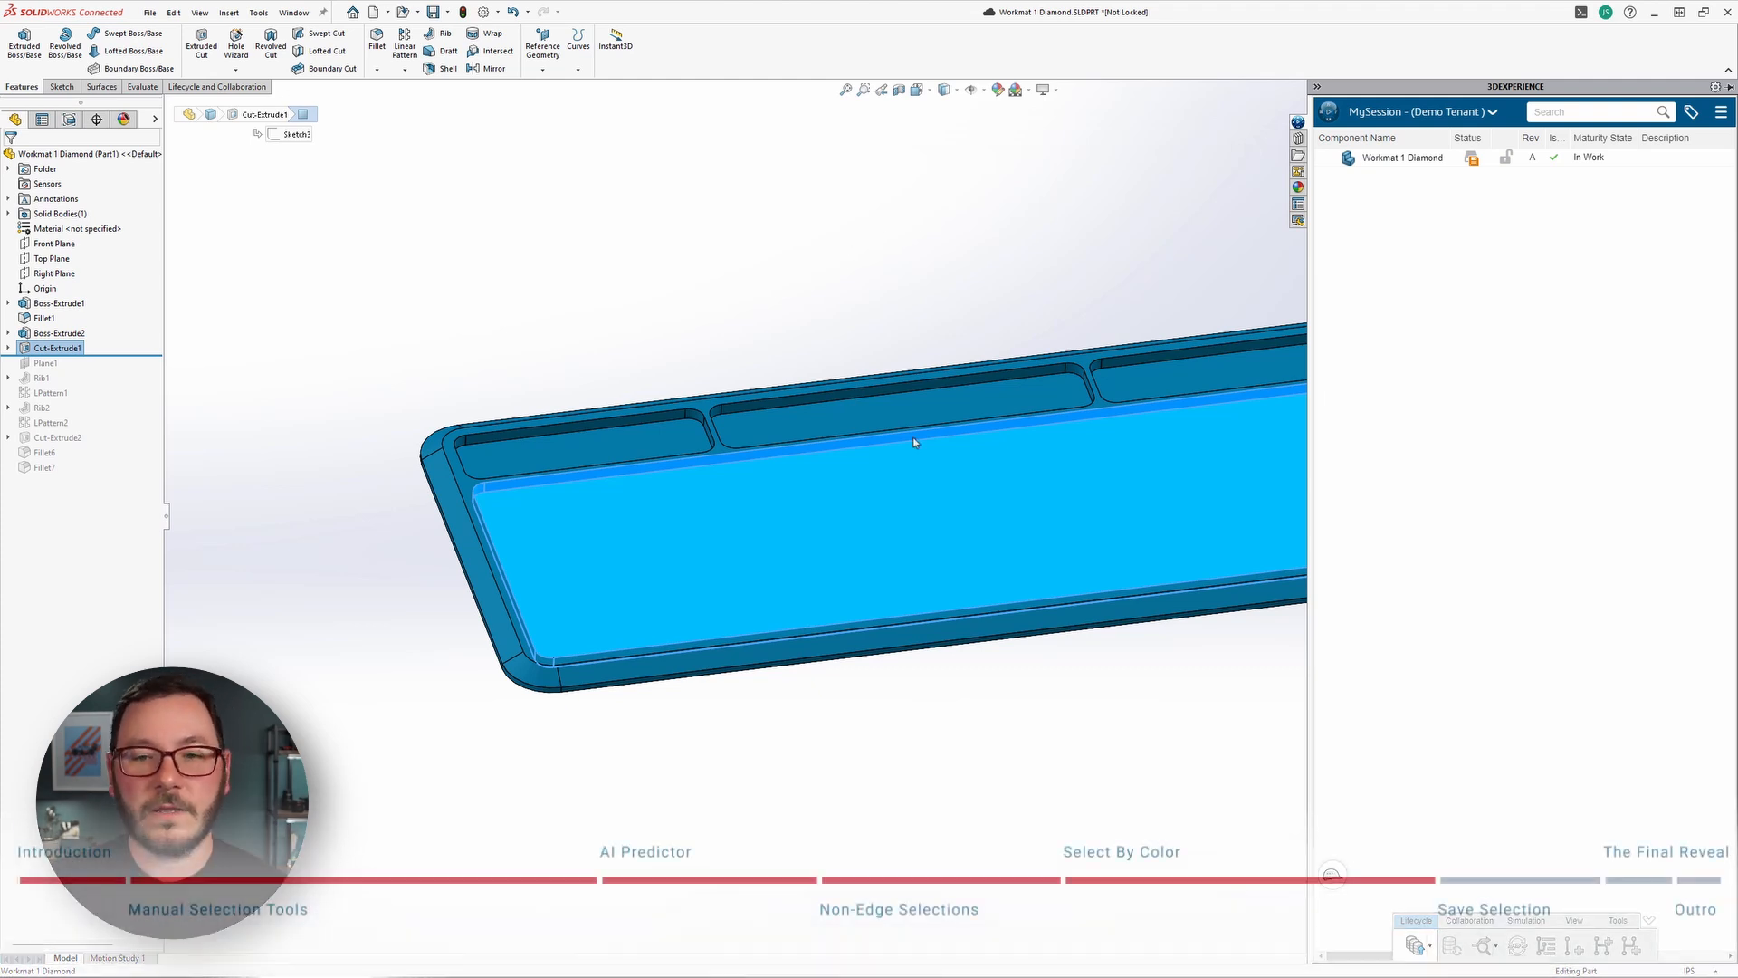
Save the selected large-pocket faces as a new selection set.
middle_click_drag(1137, 722, 947, 702, "ctrl")
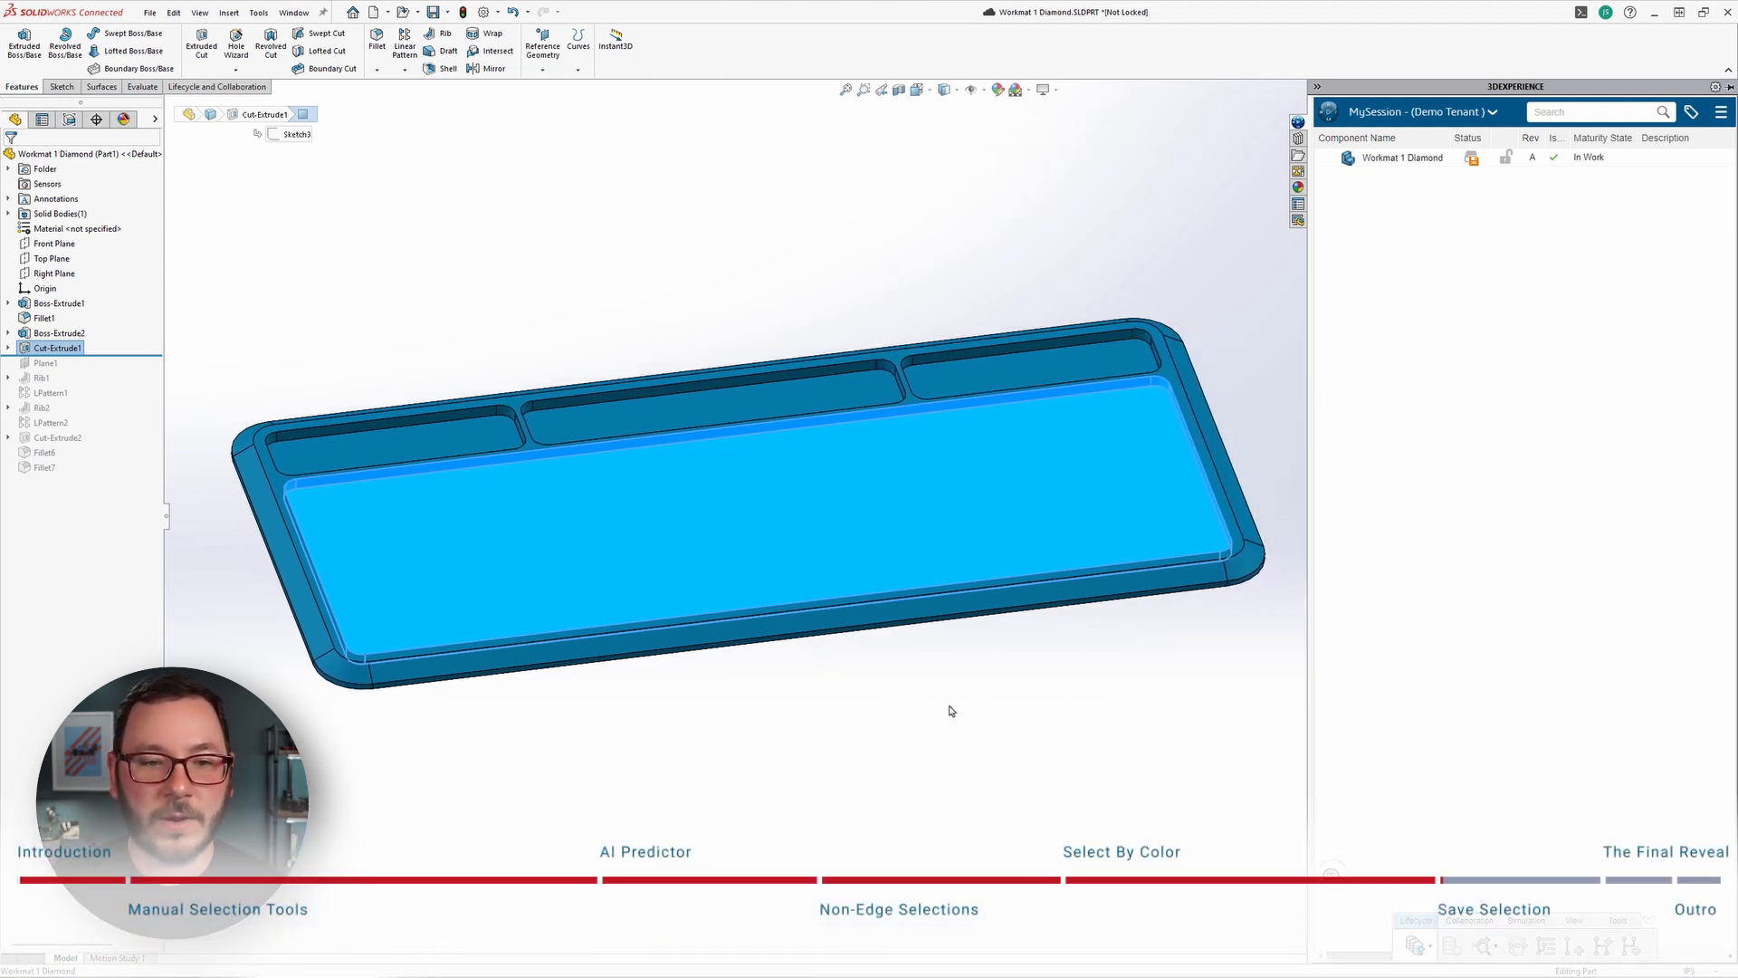
right_click(733, 290)
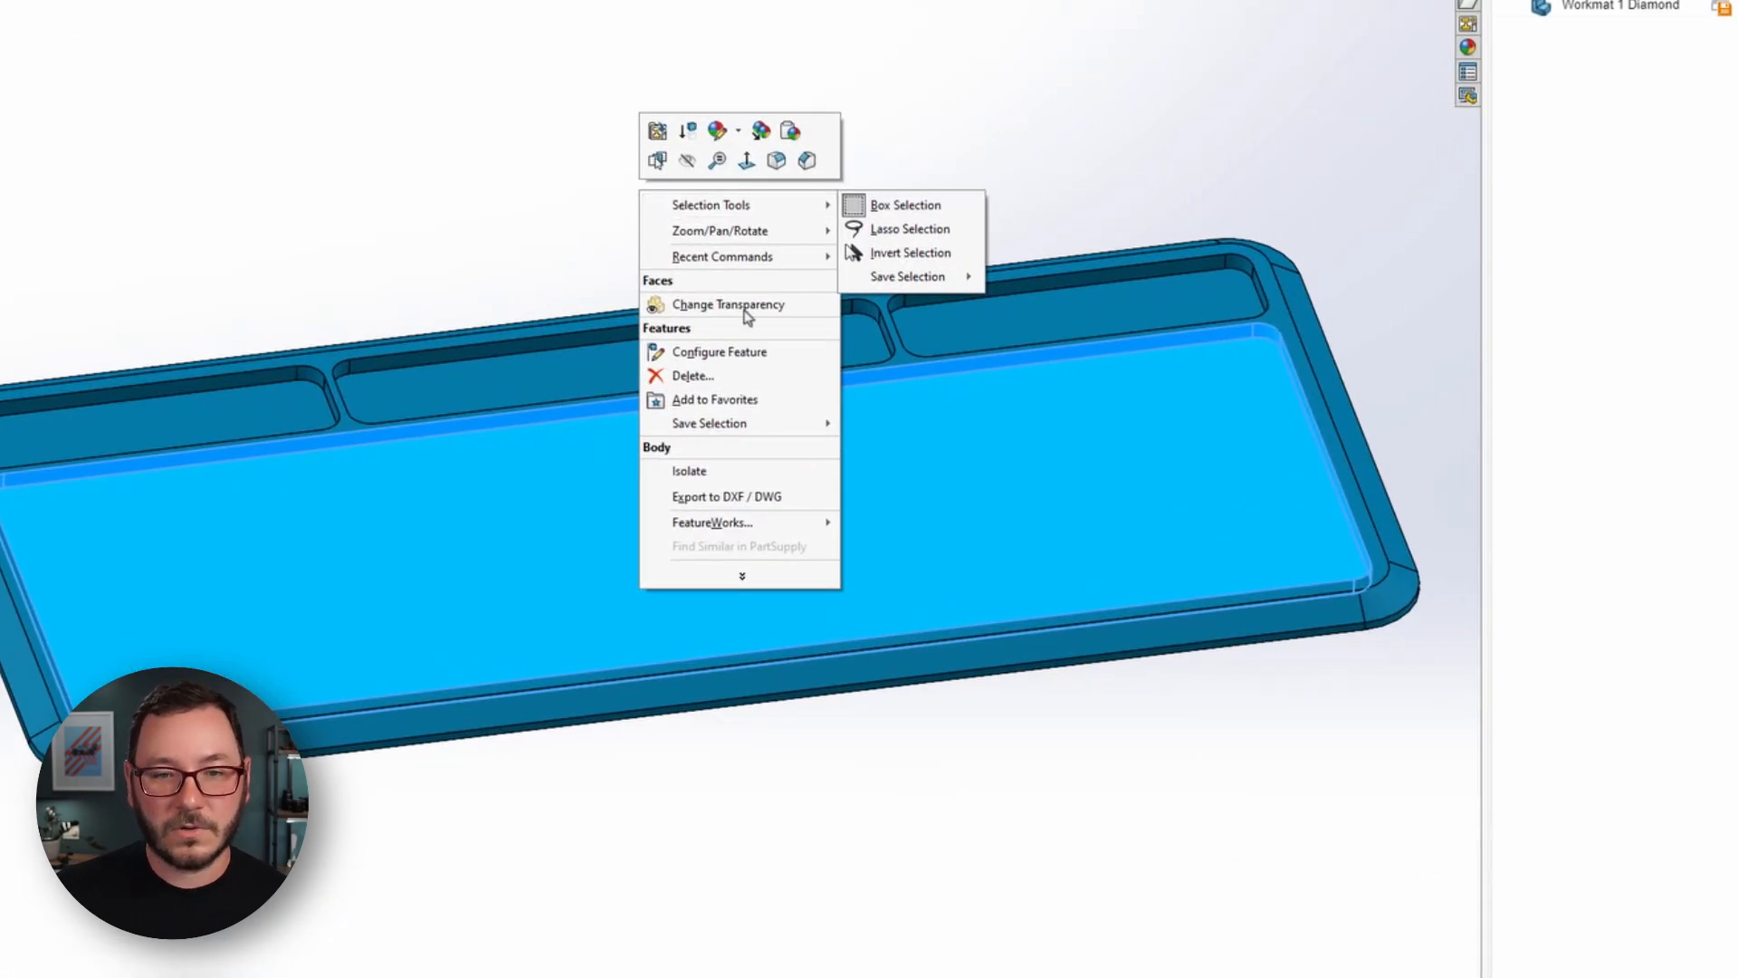
mouse_move(729, 428)
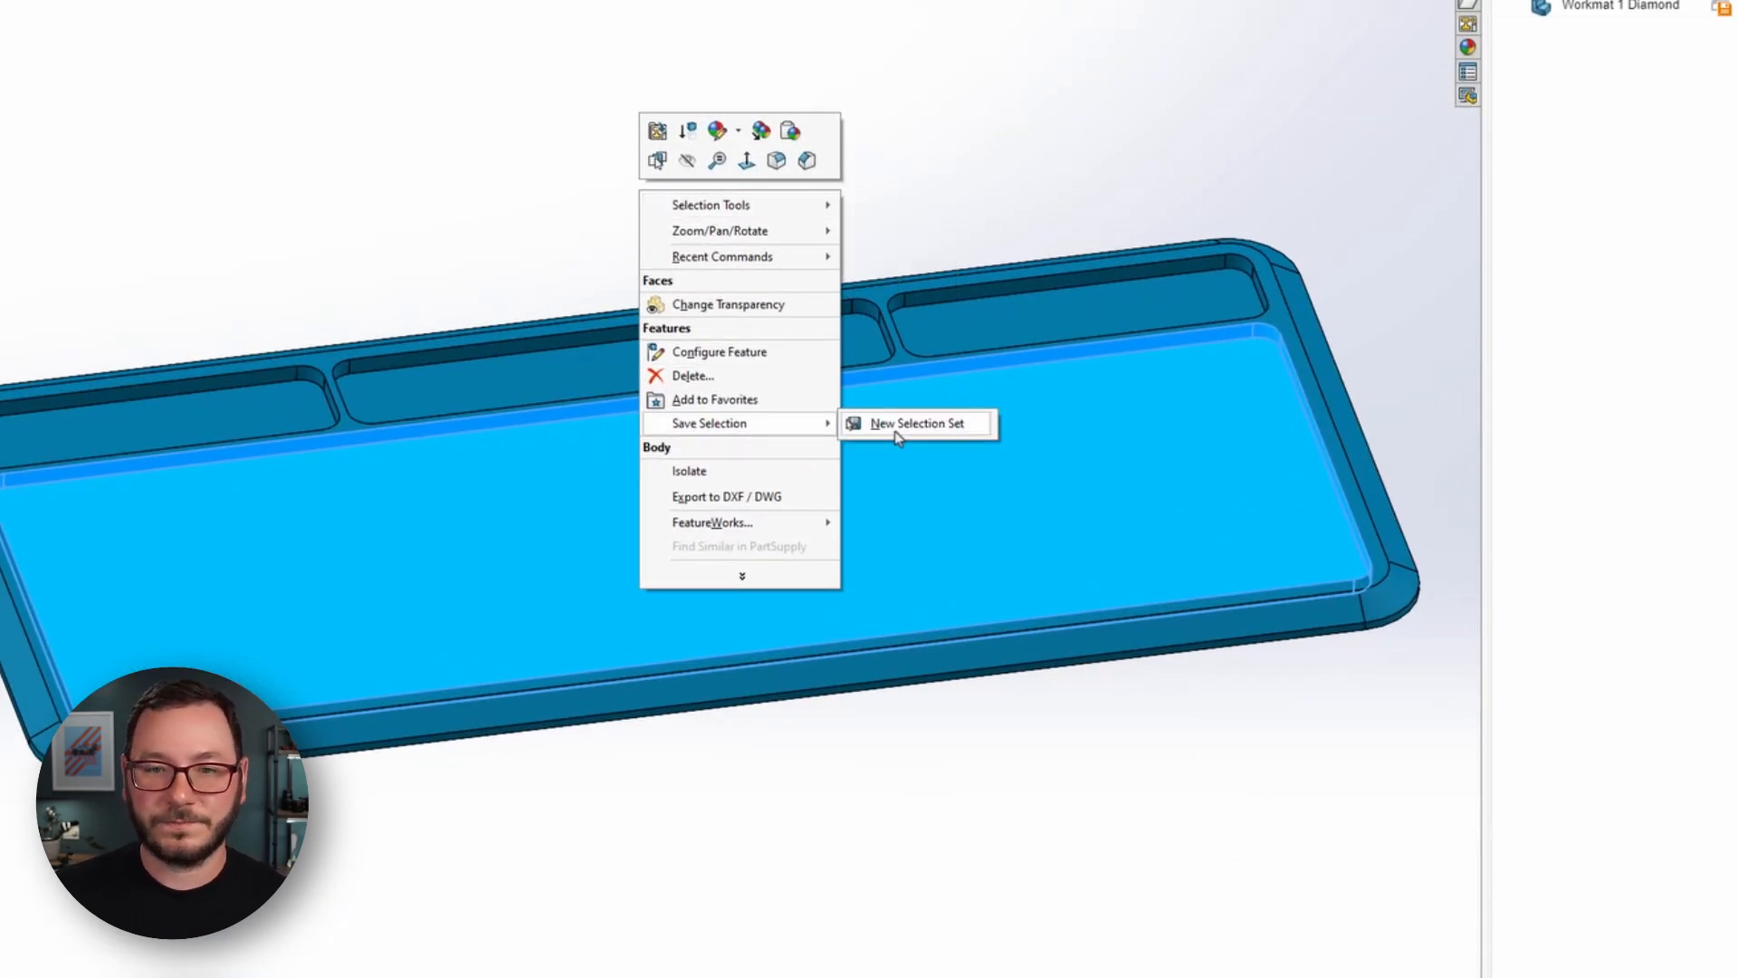
left_click(910, 423)
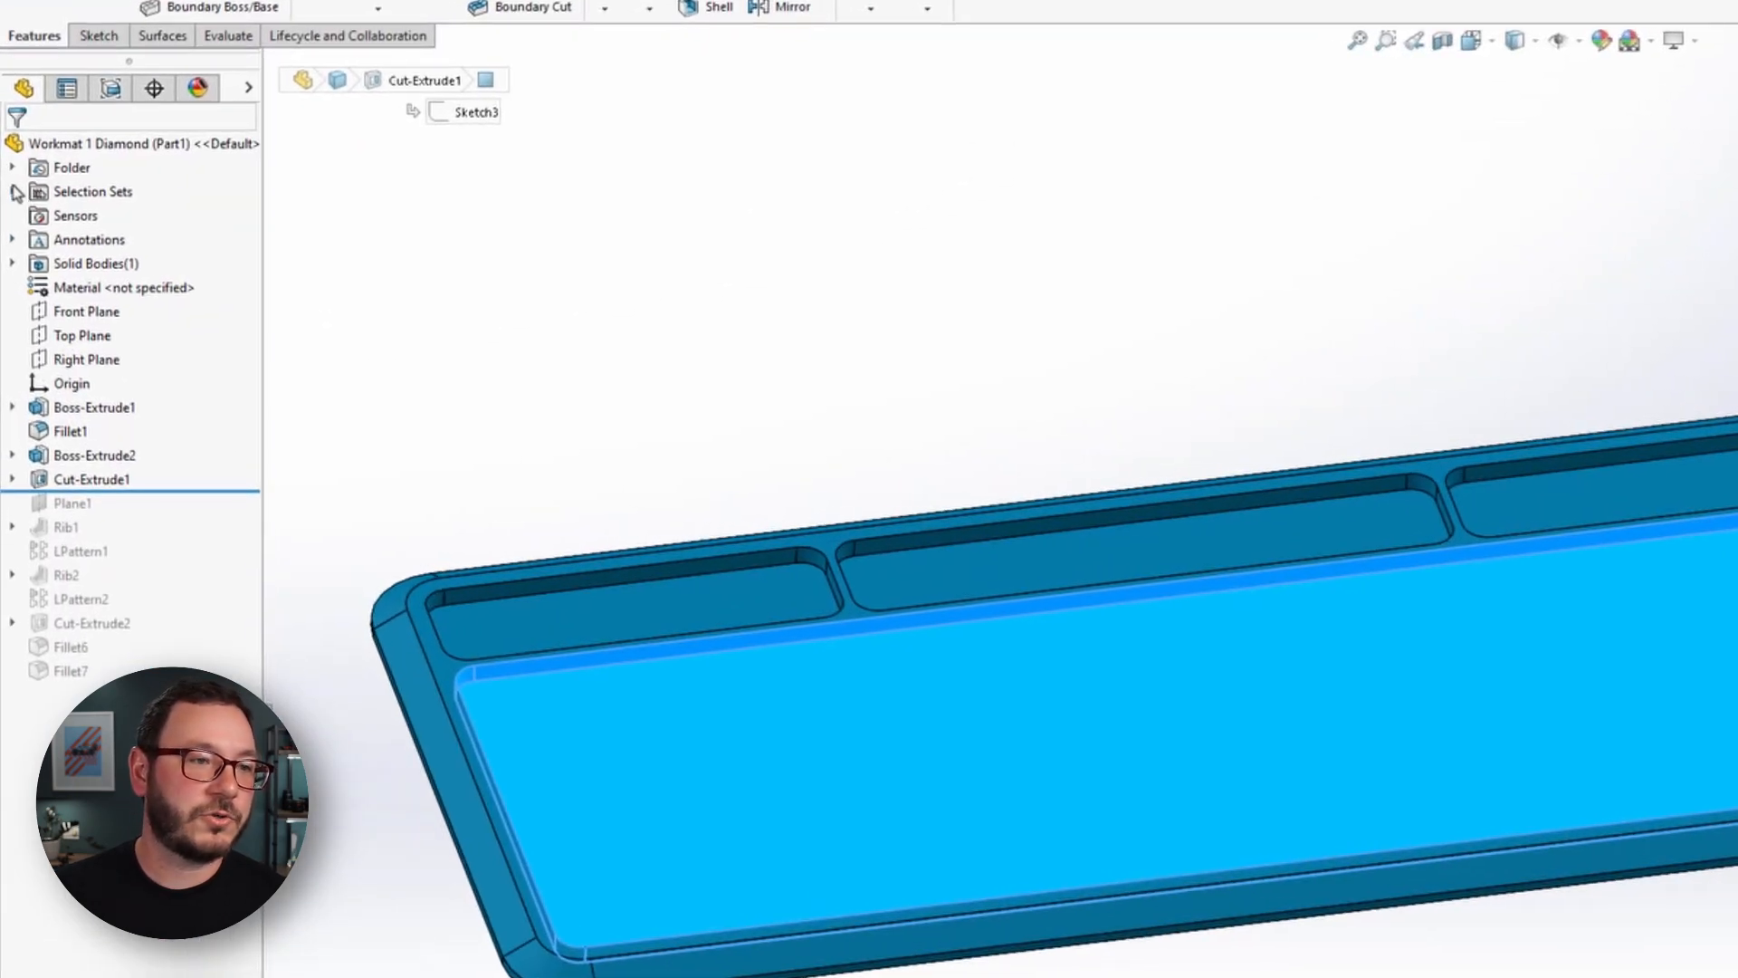
Expand the saved selection set to review its faces, reselect them through the set, and clear the selection.
left_click(12, 191)
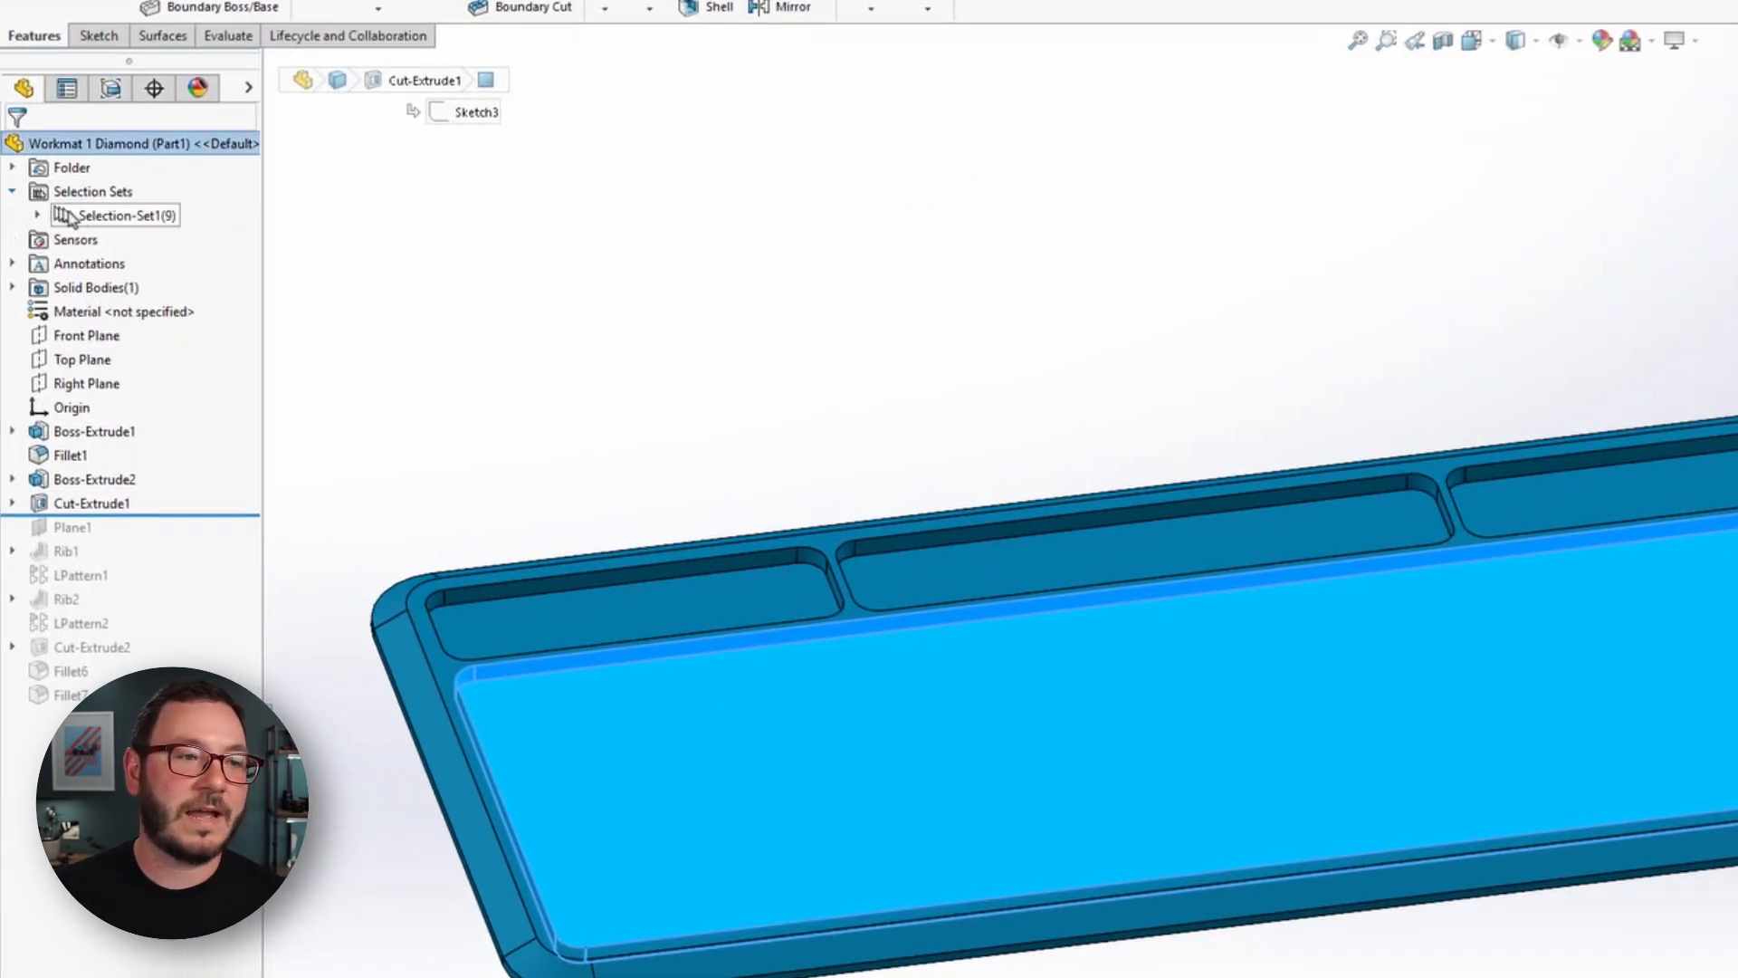
left_click(86, 216)
left_click(1298, 373)
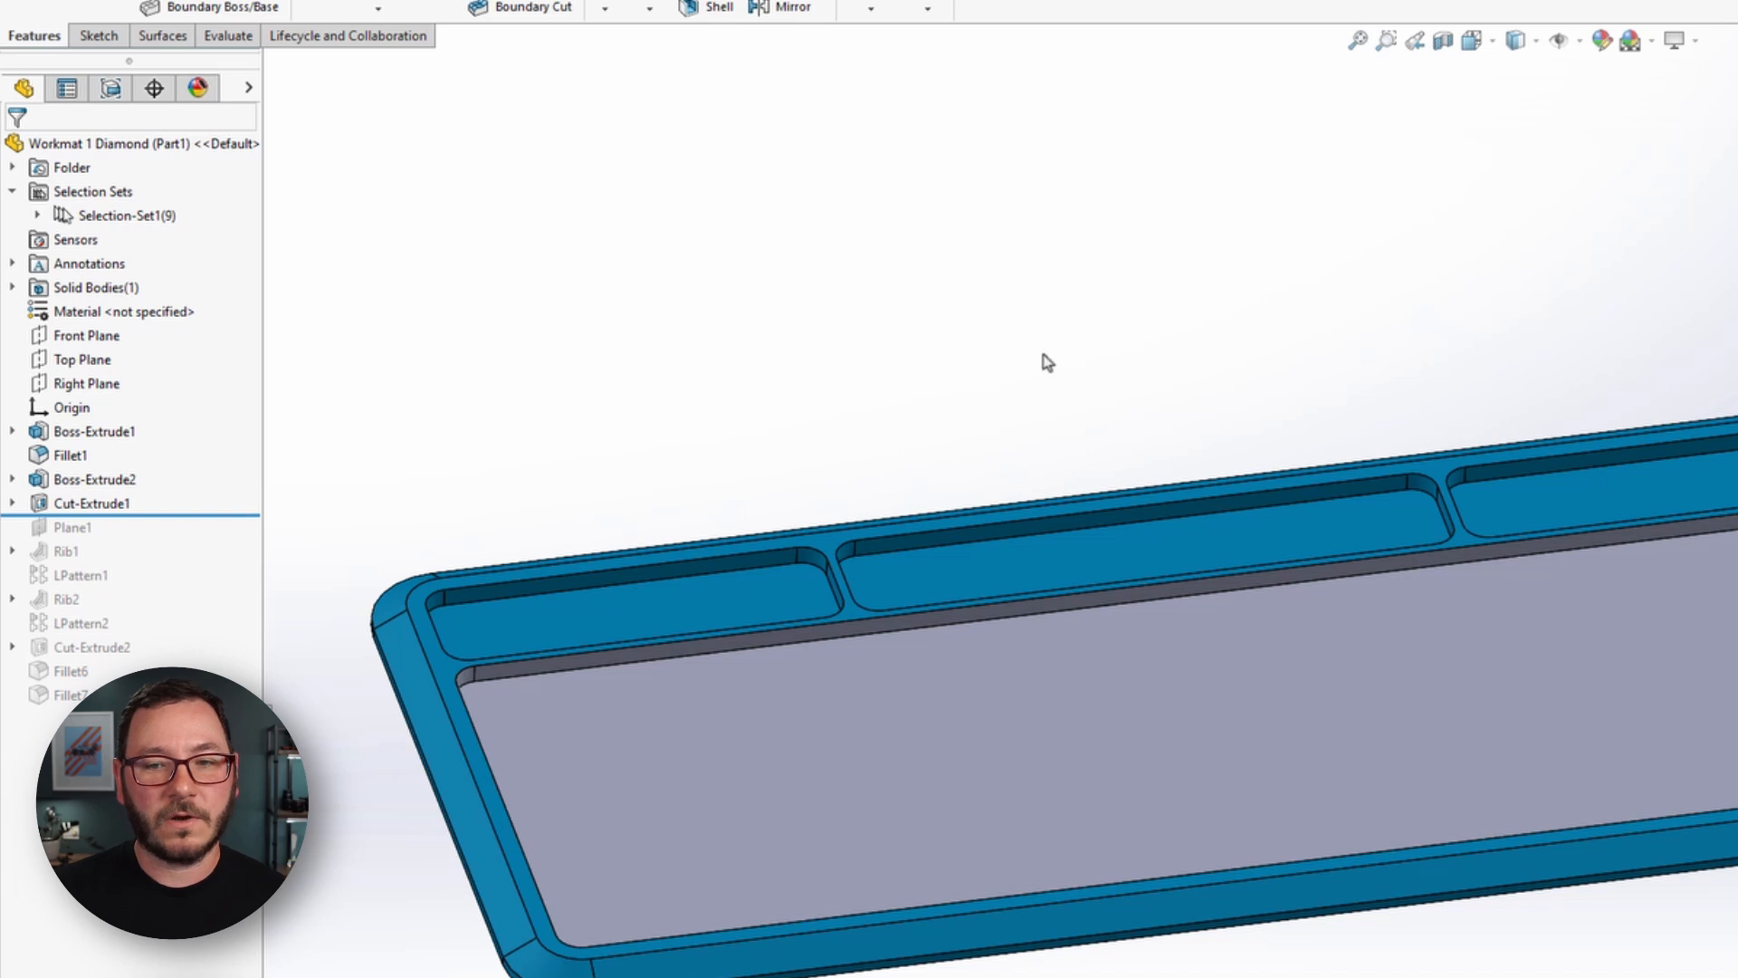
scroll(1044, 358, "up", 1)
left_click(37, 216)
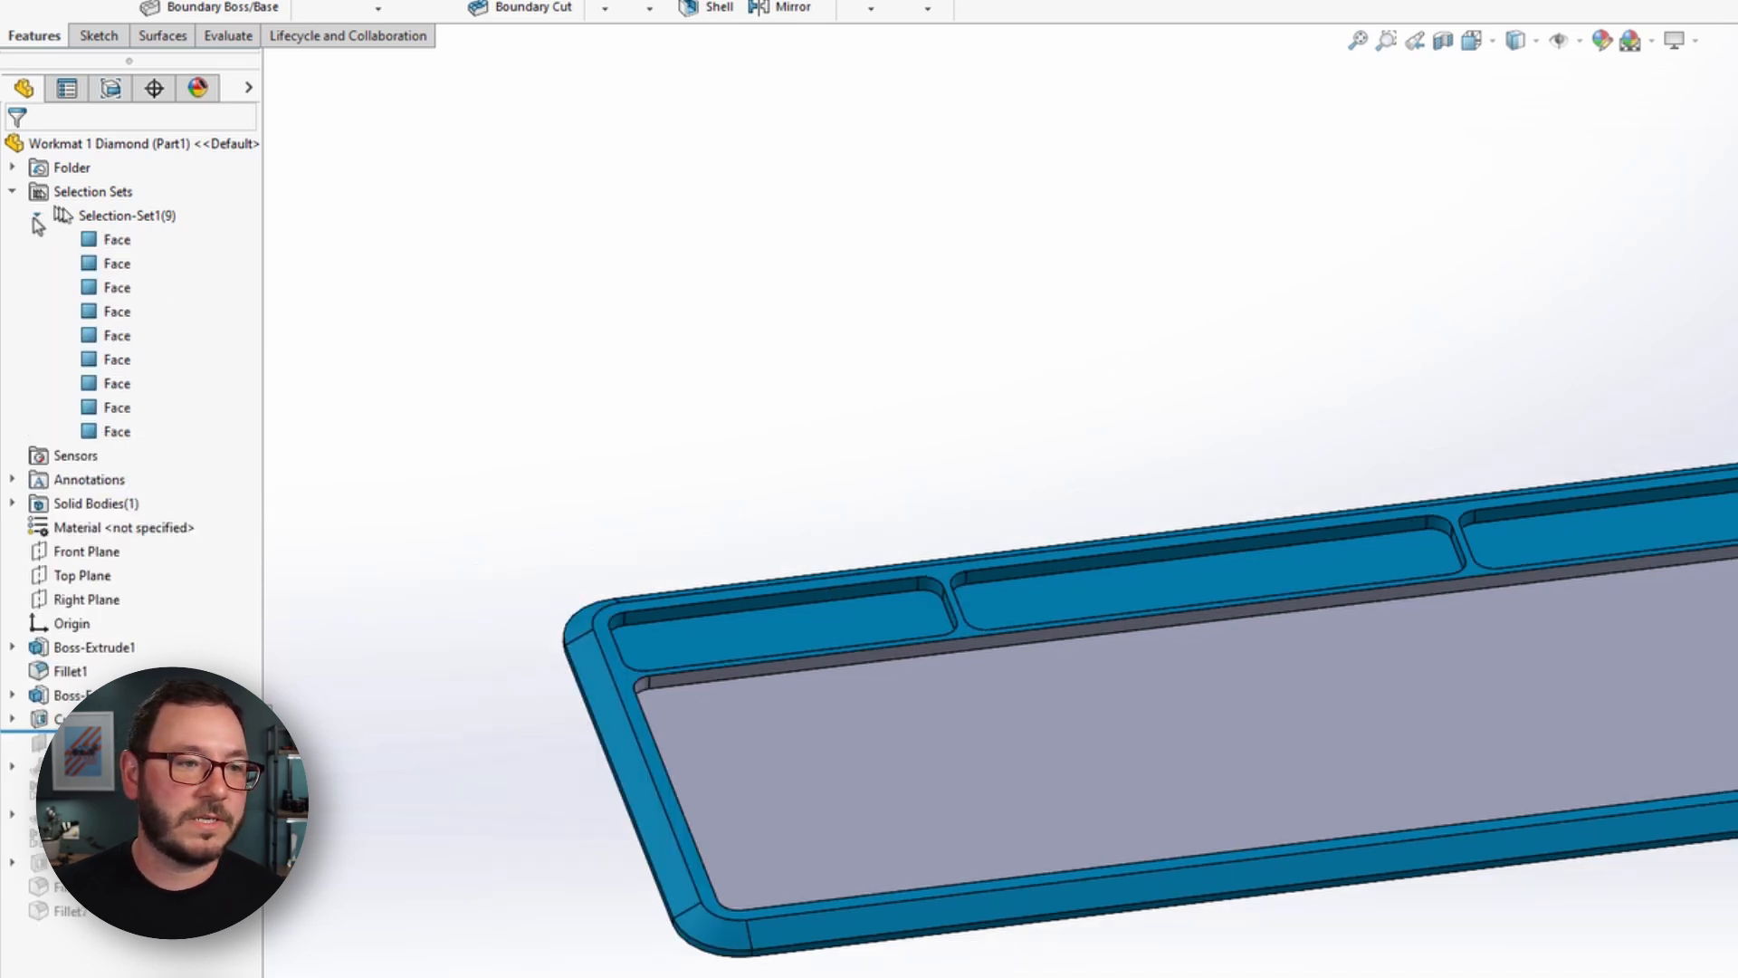
left_click(118, 215)
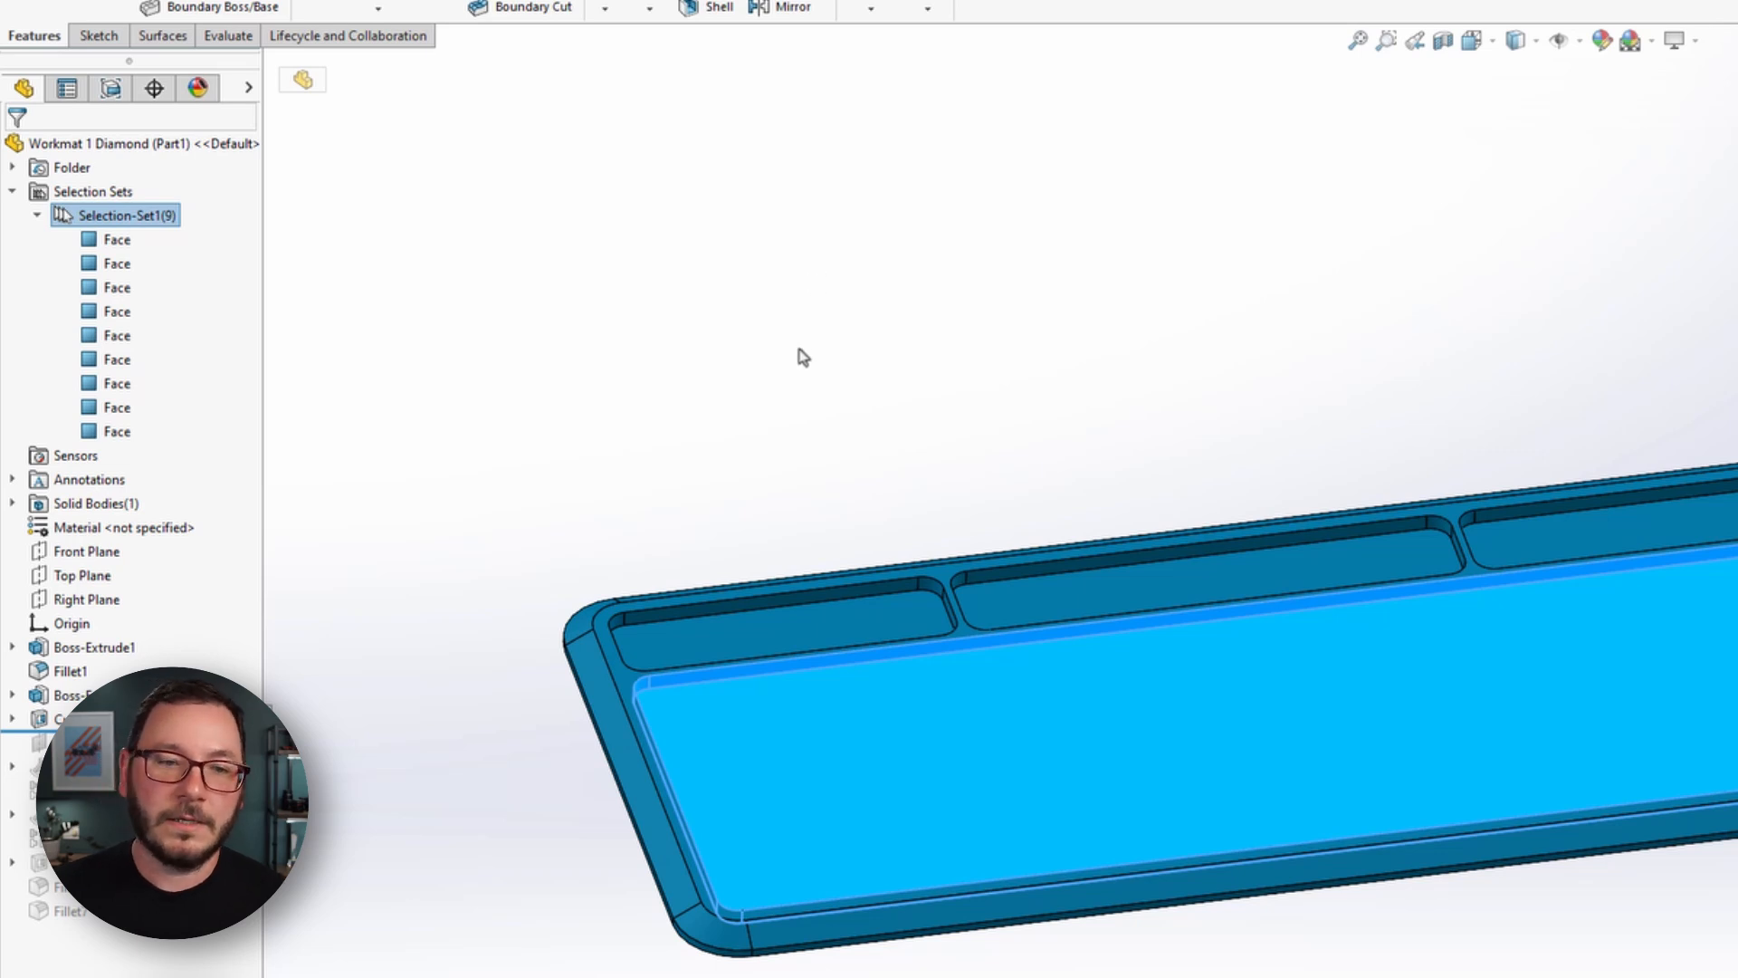
left_click(792, 398)
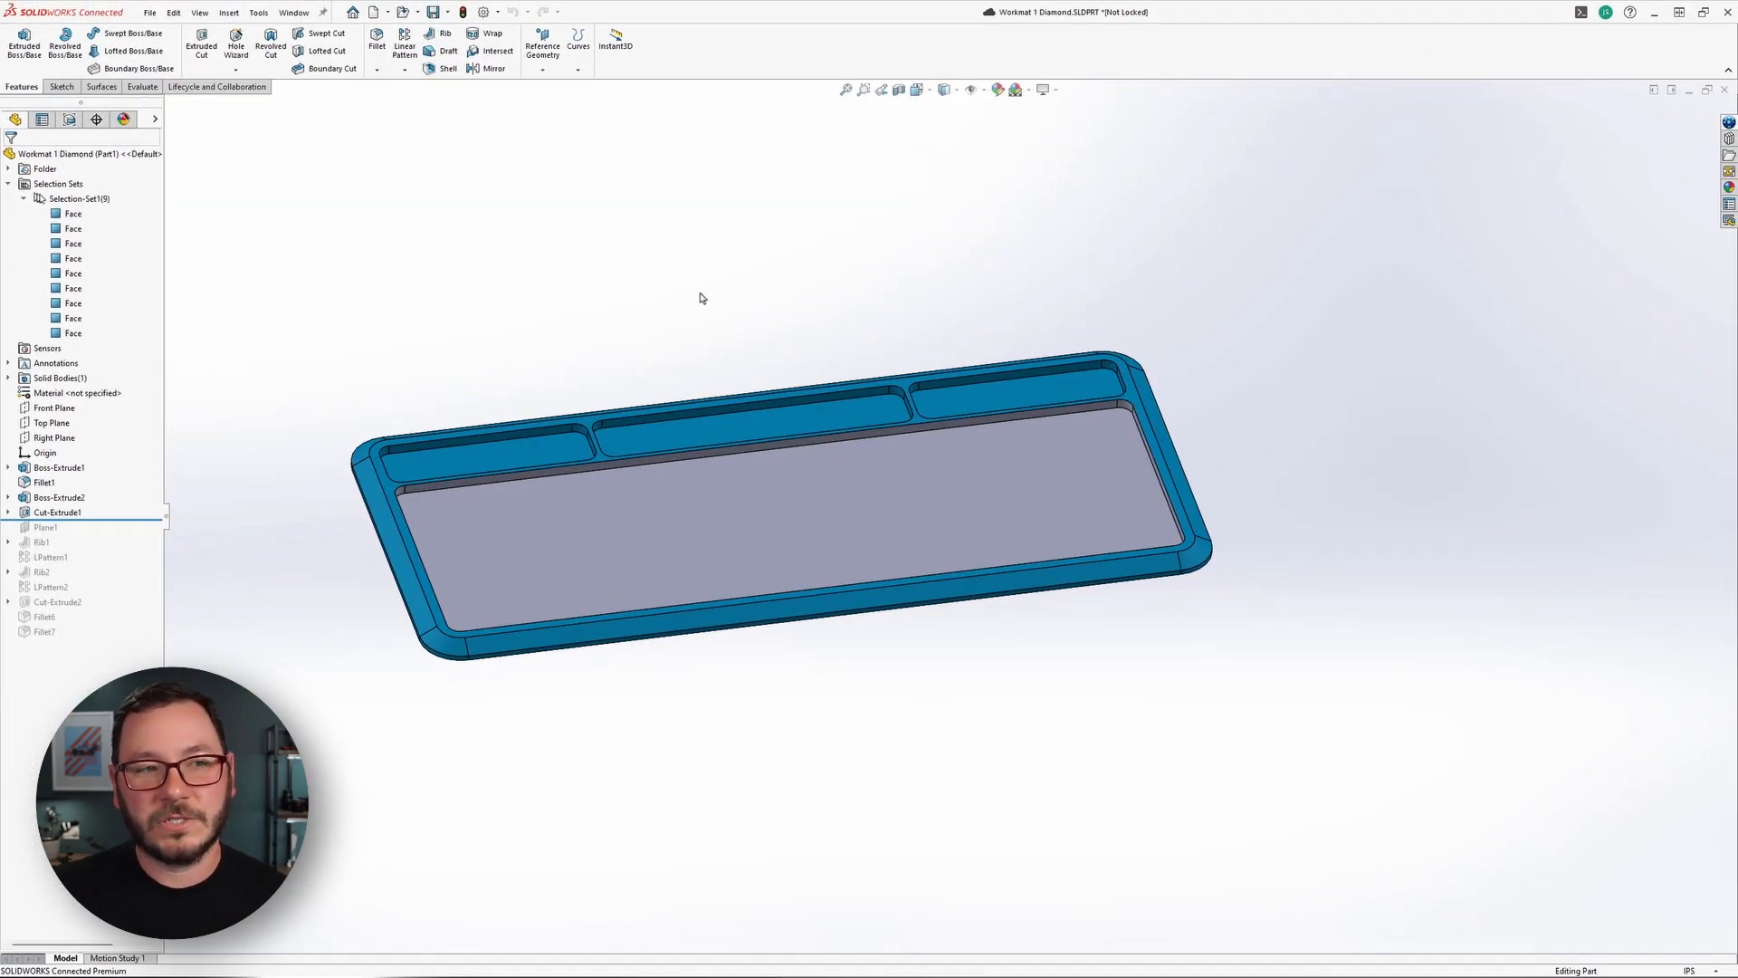
right_click(702, 293)
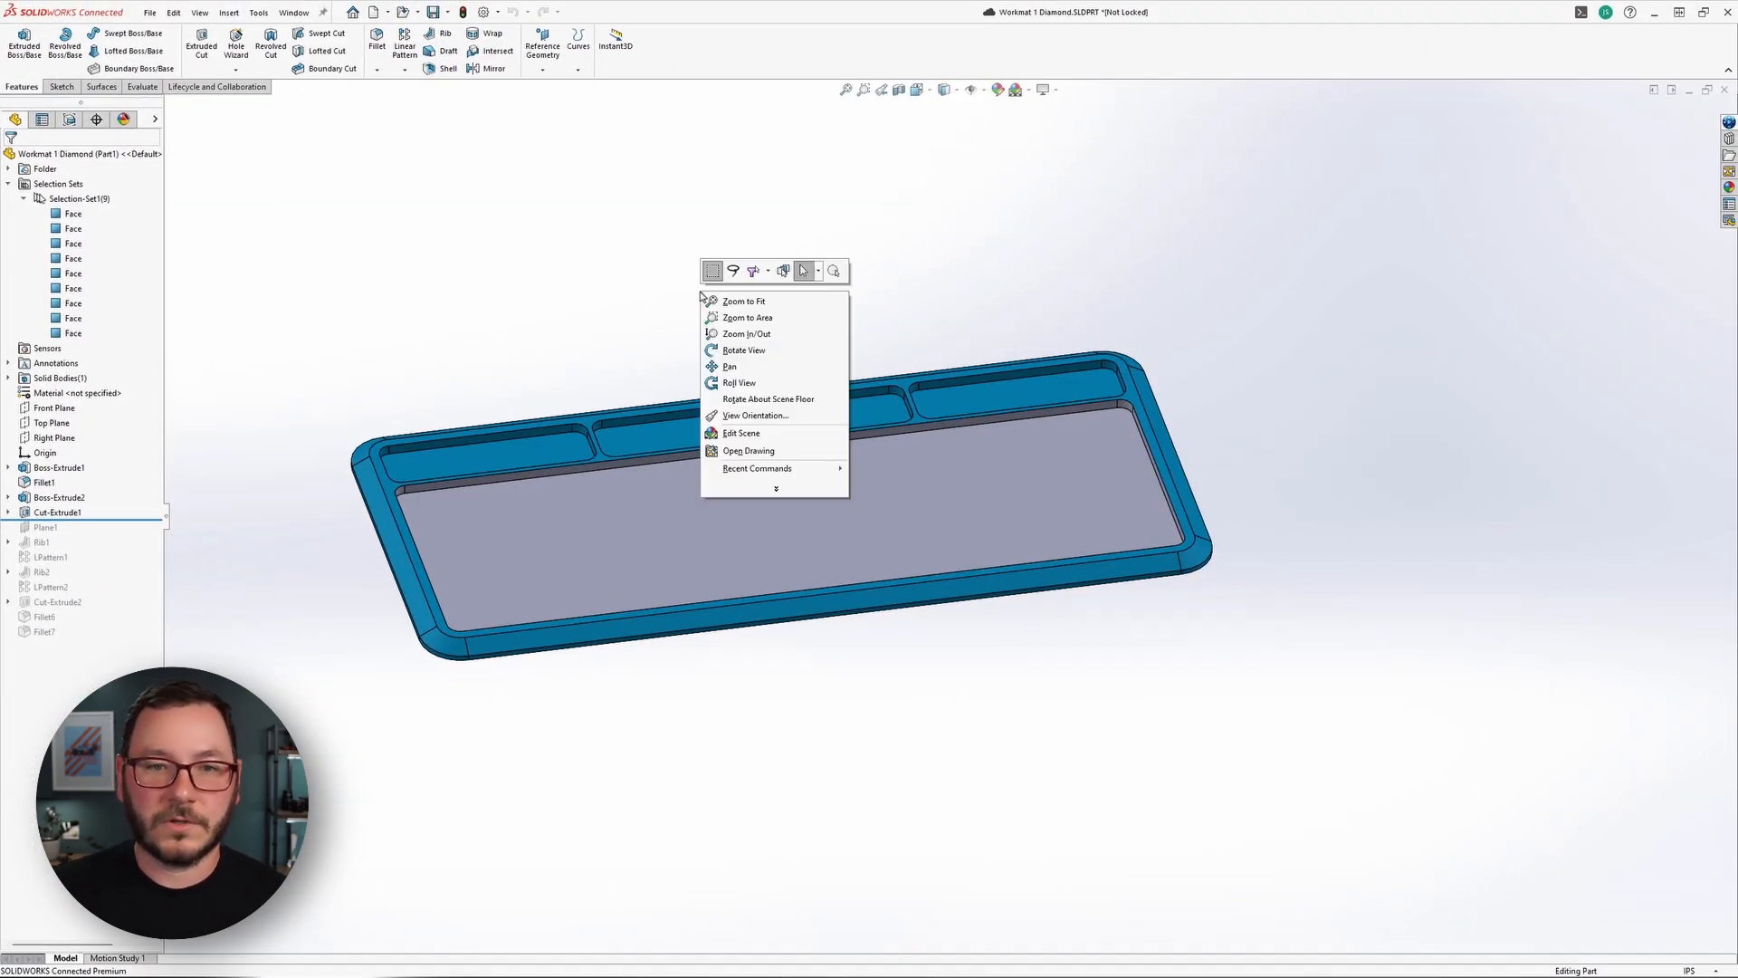
left_click(784, 236)
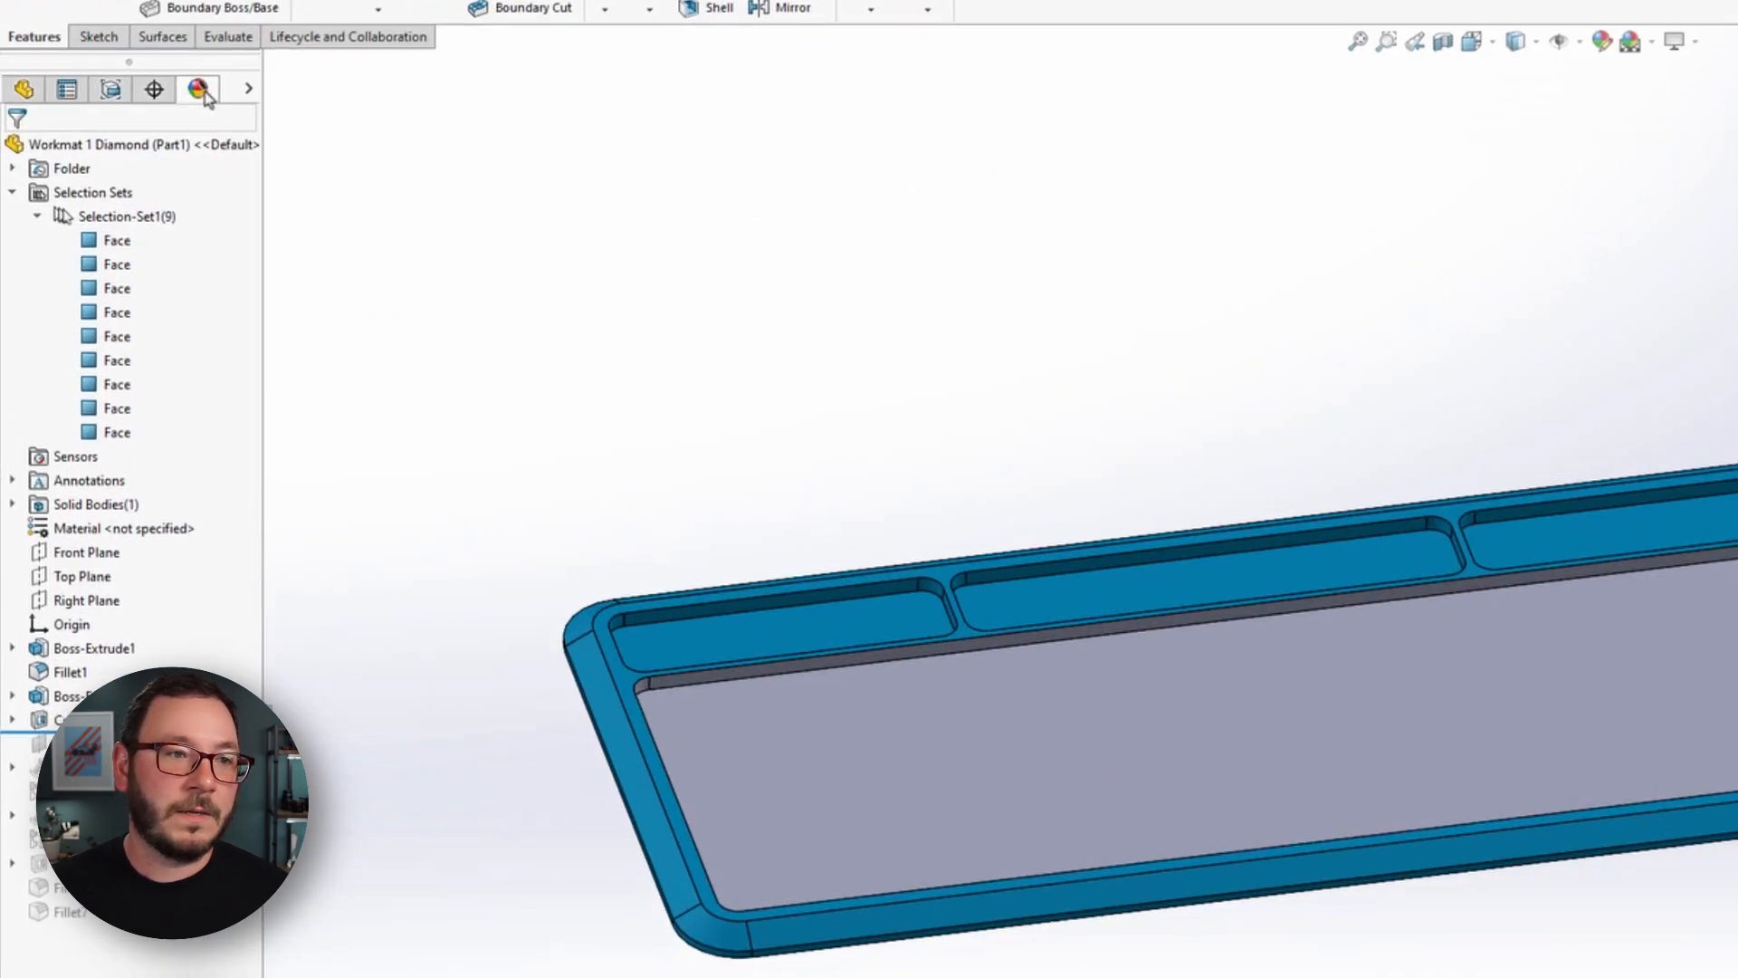
Remove the grey color<2> appearance from the large pocket's faces.
left_click(124, 120)
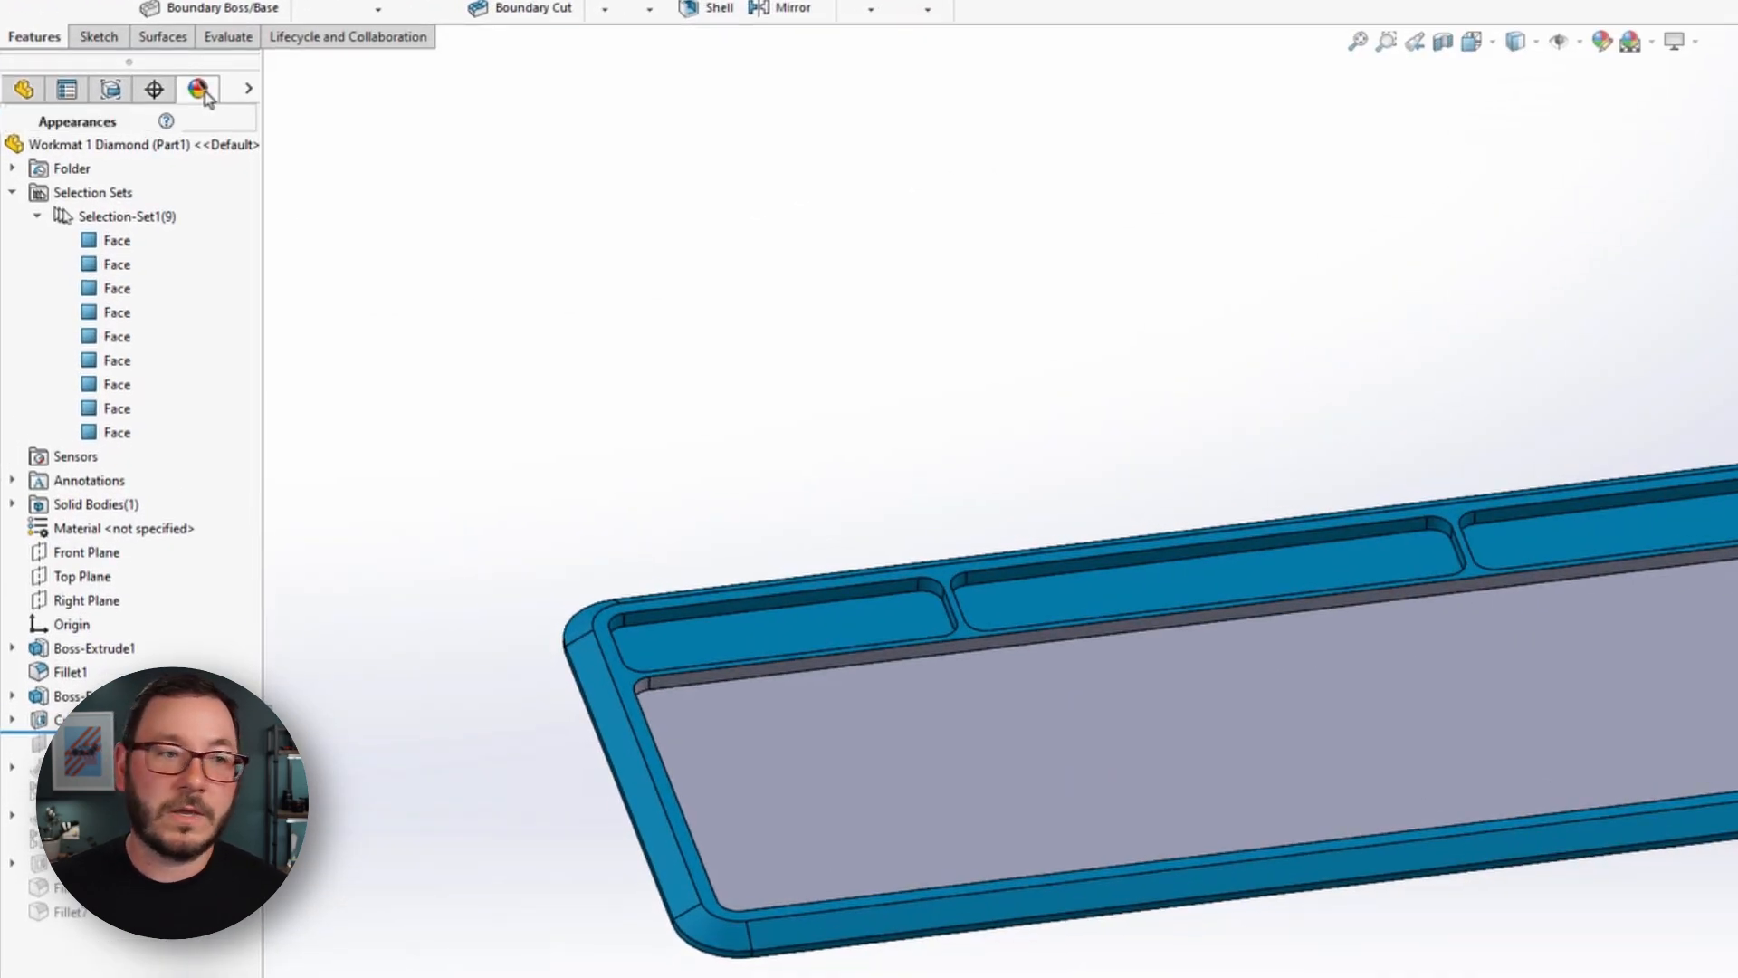
right_click(76, 242)
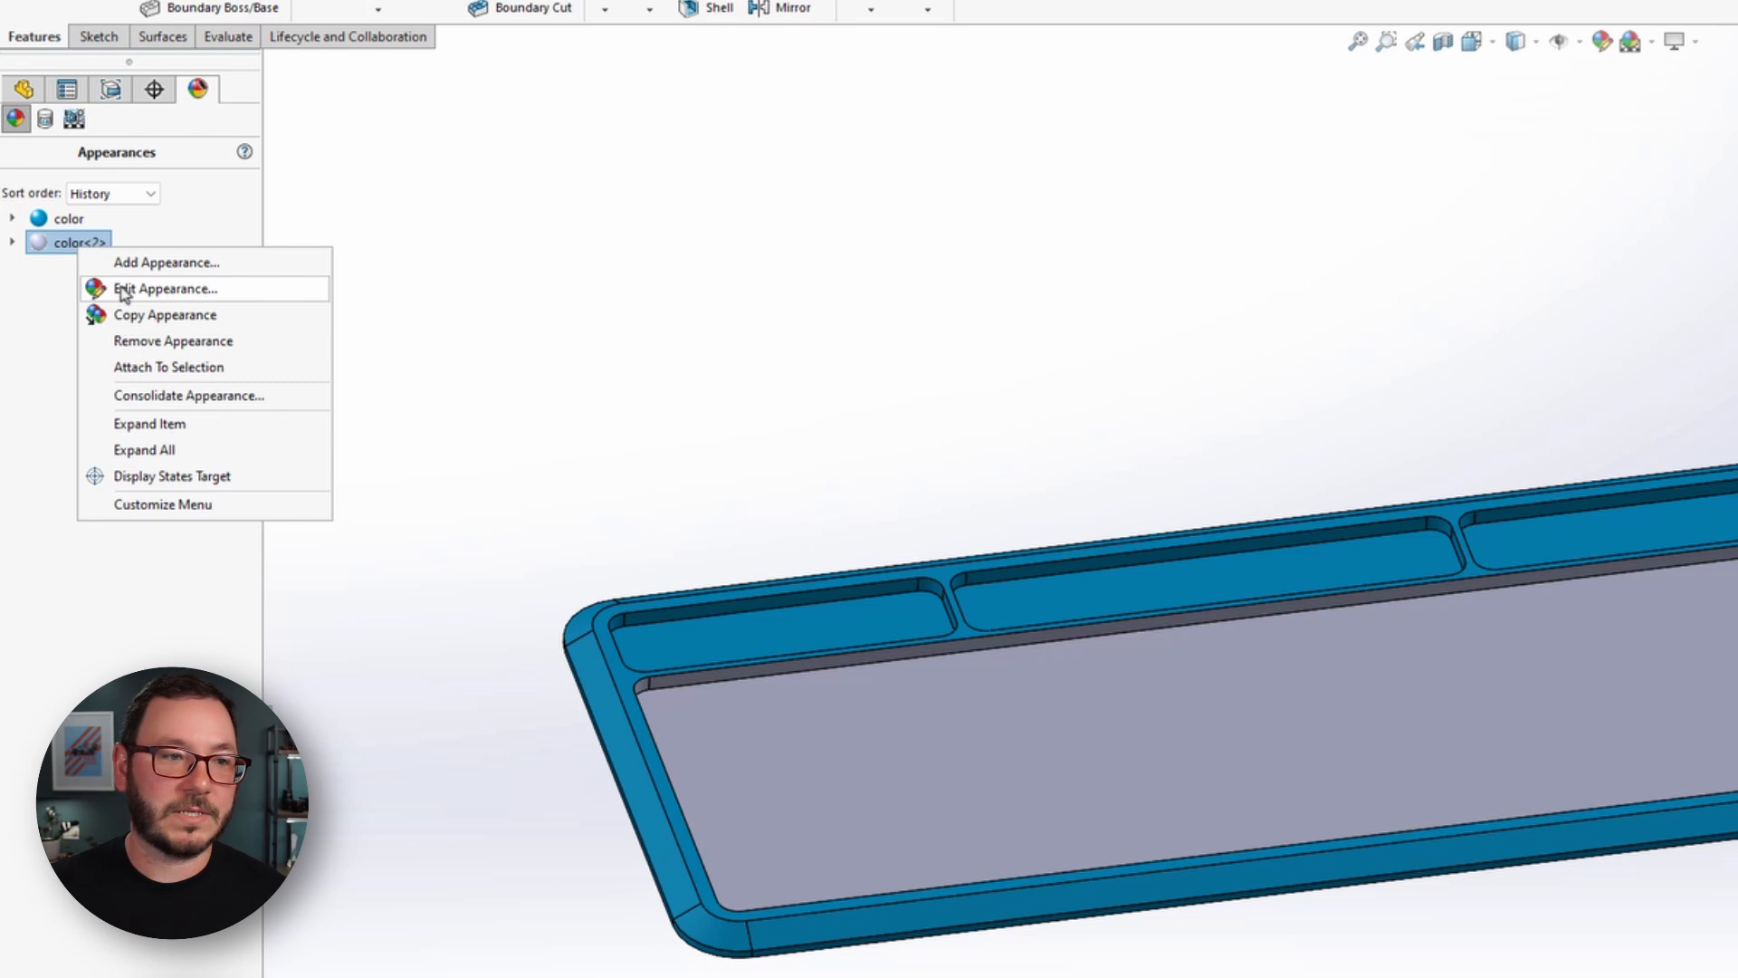
left_click(173, 341)
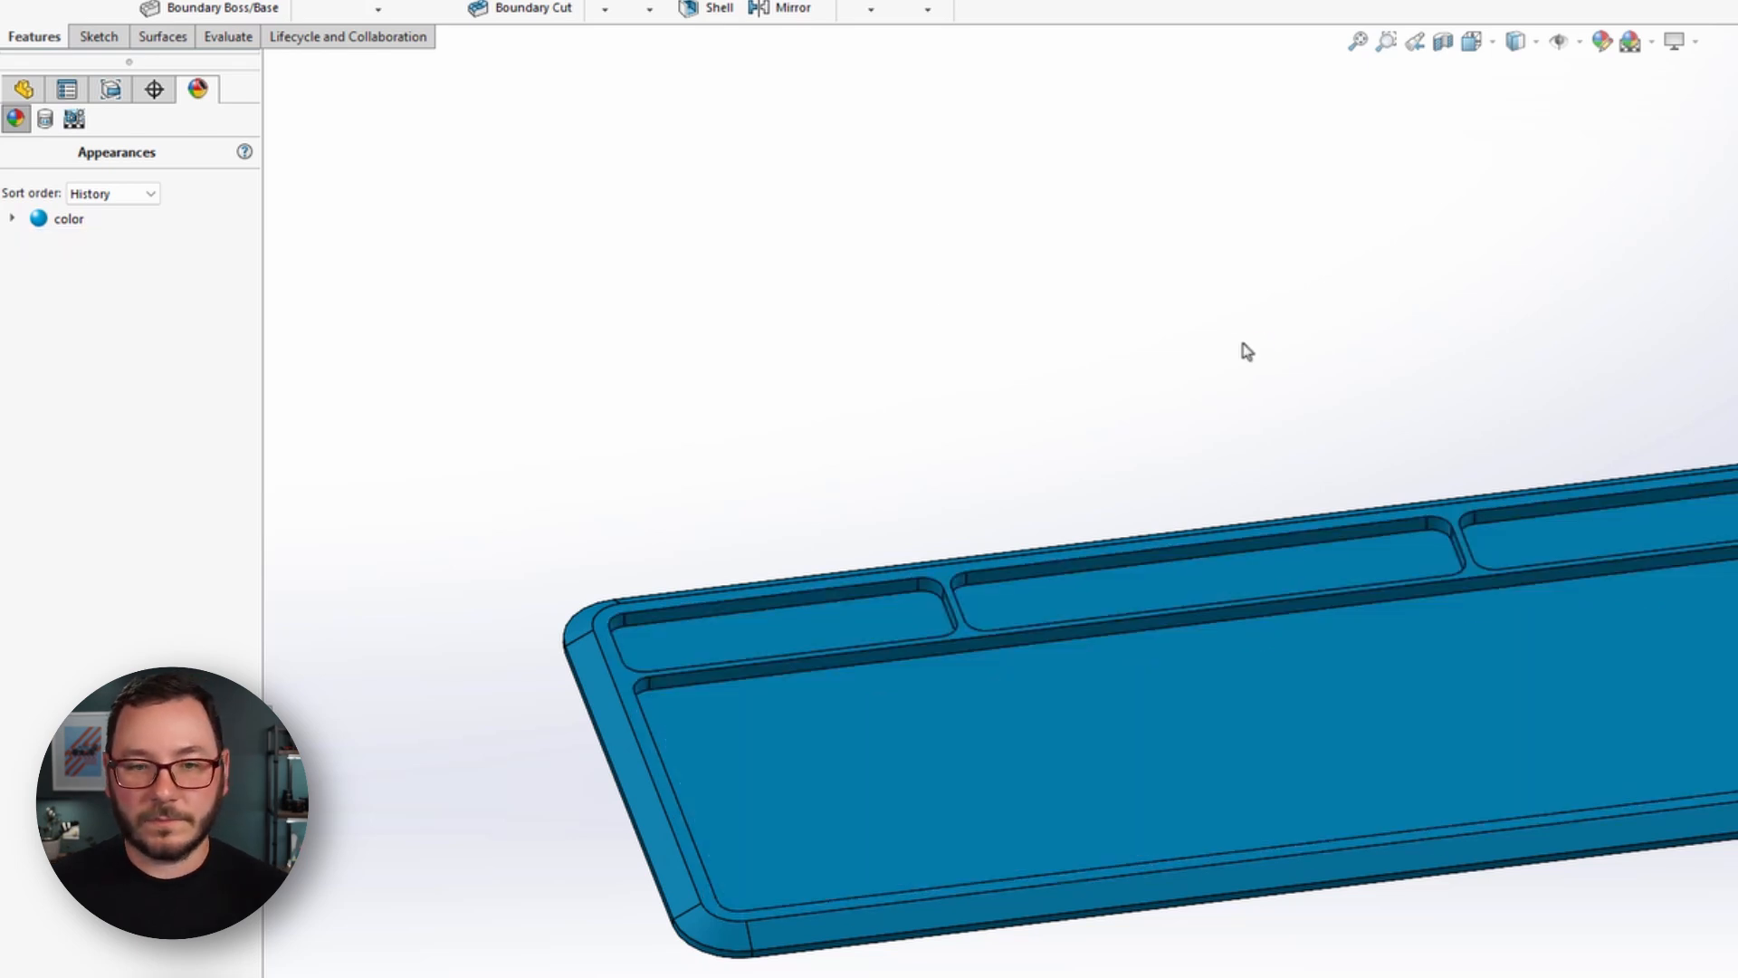
Recall the large pocket's faces from Selection-Set1 in the feature tree and clear the selection.
left_click(24, 88)
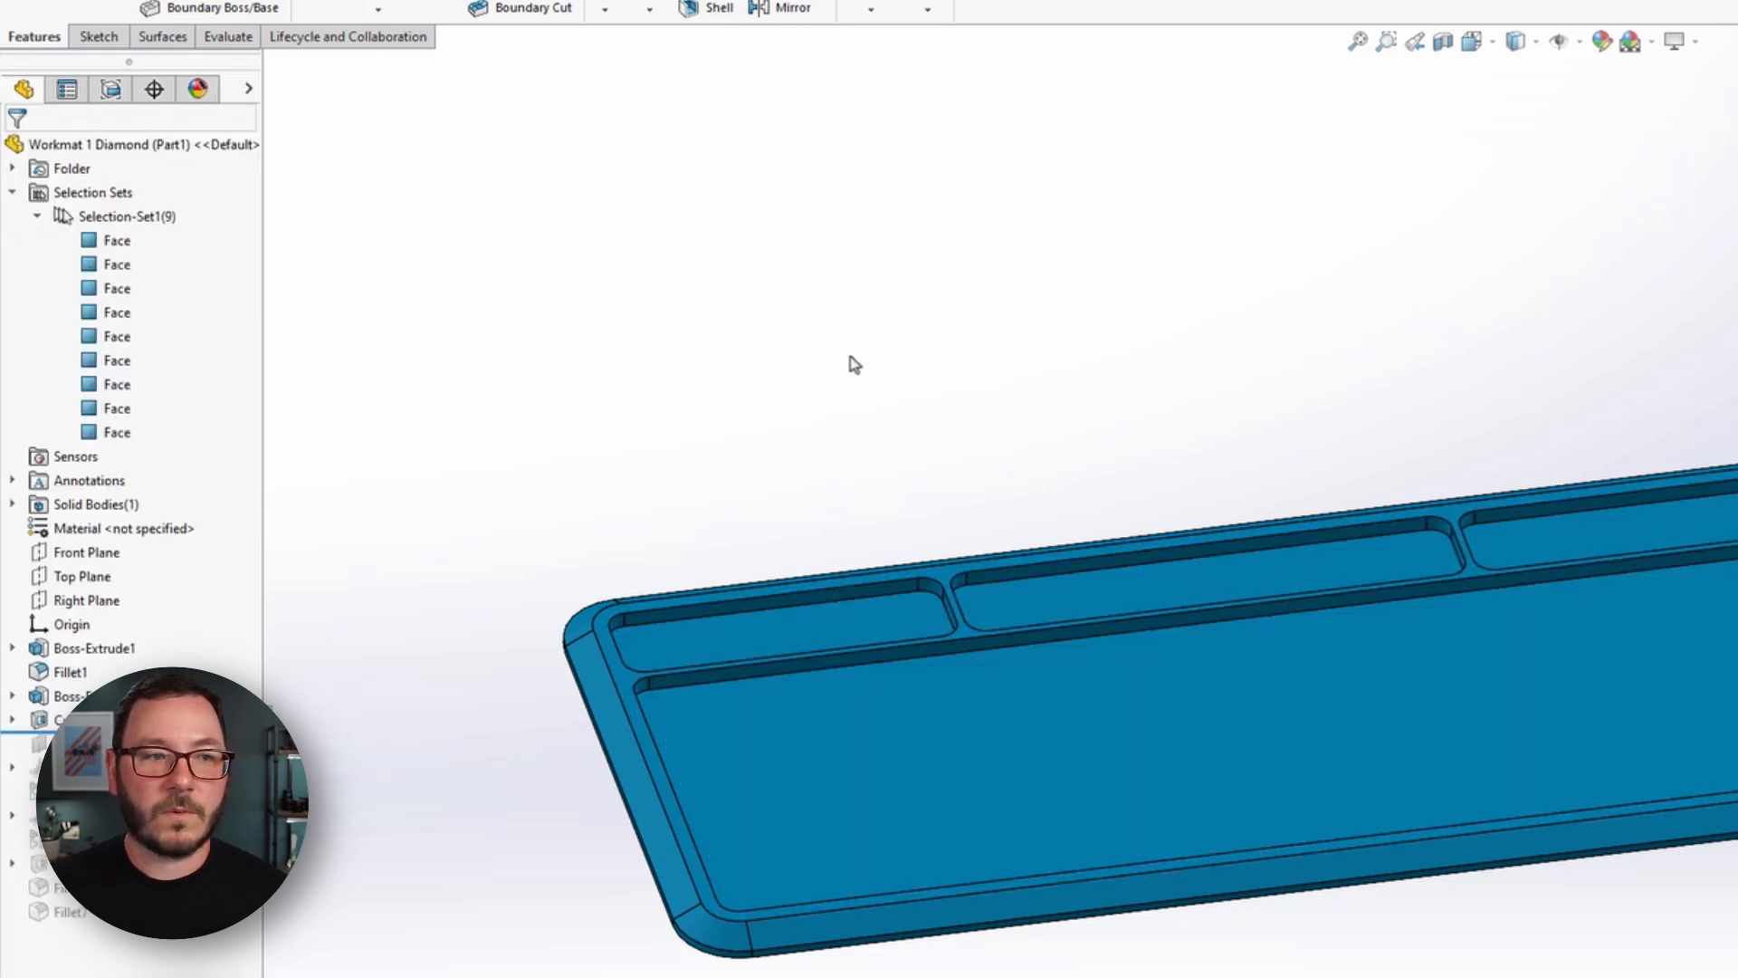
left_click(119, 217)
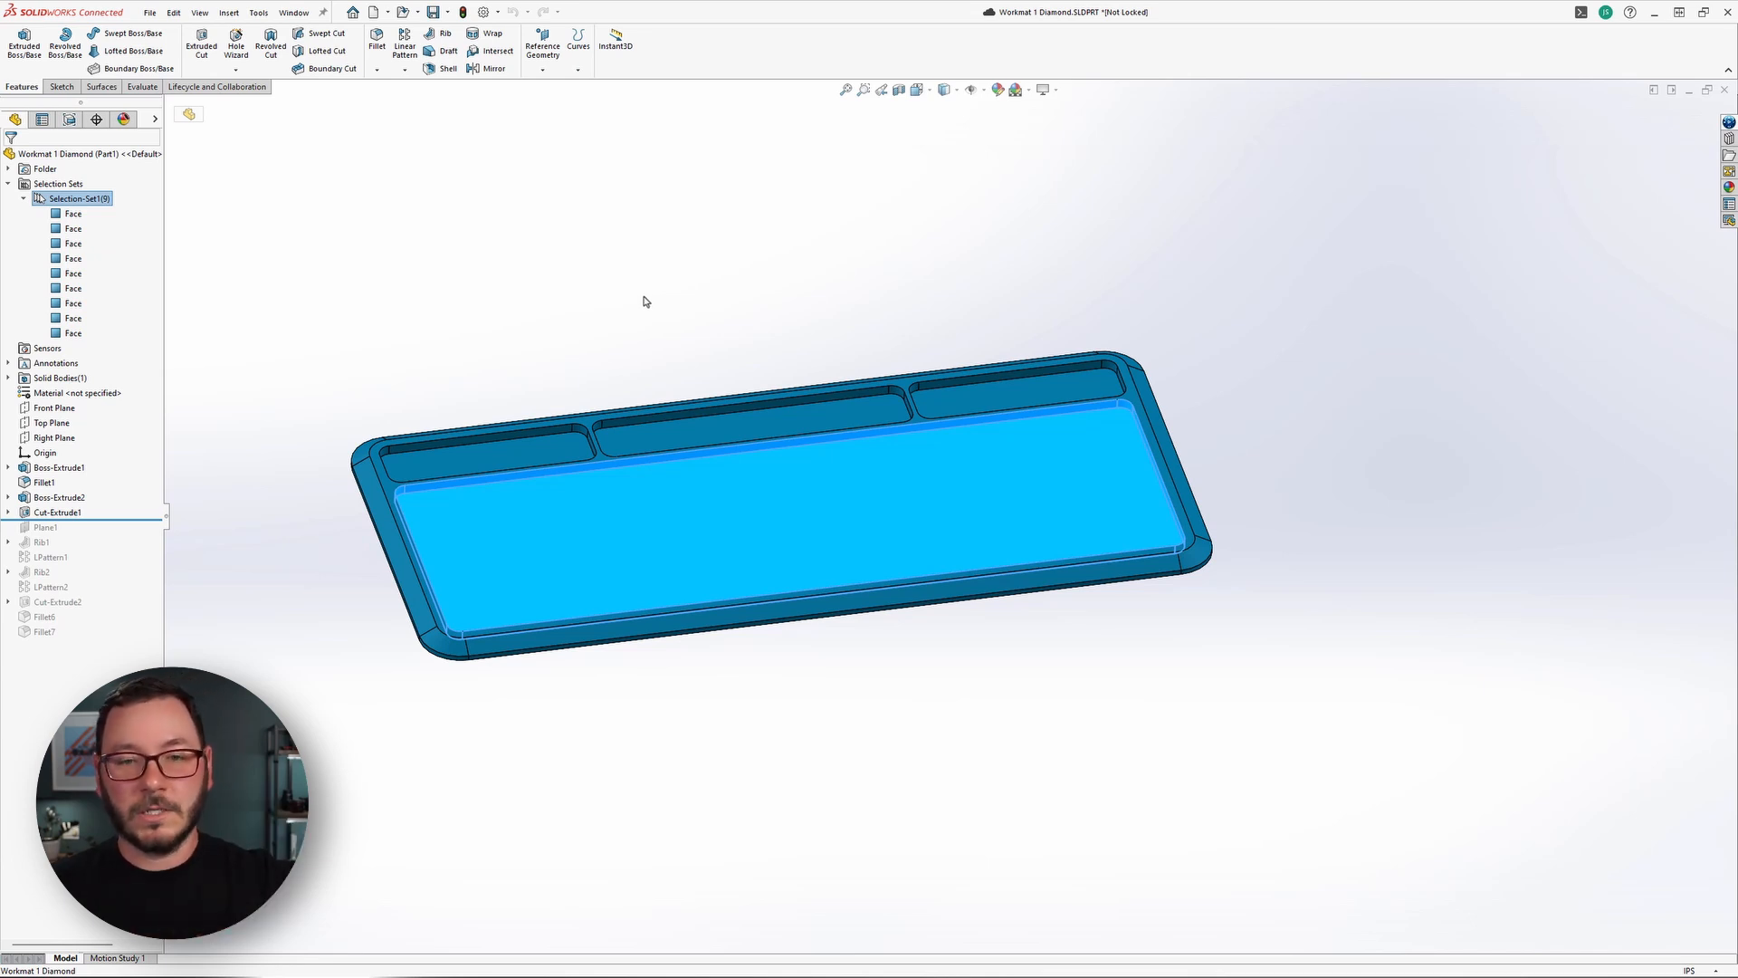
left_click(649, 300)
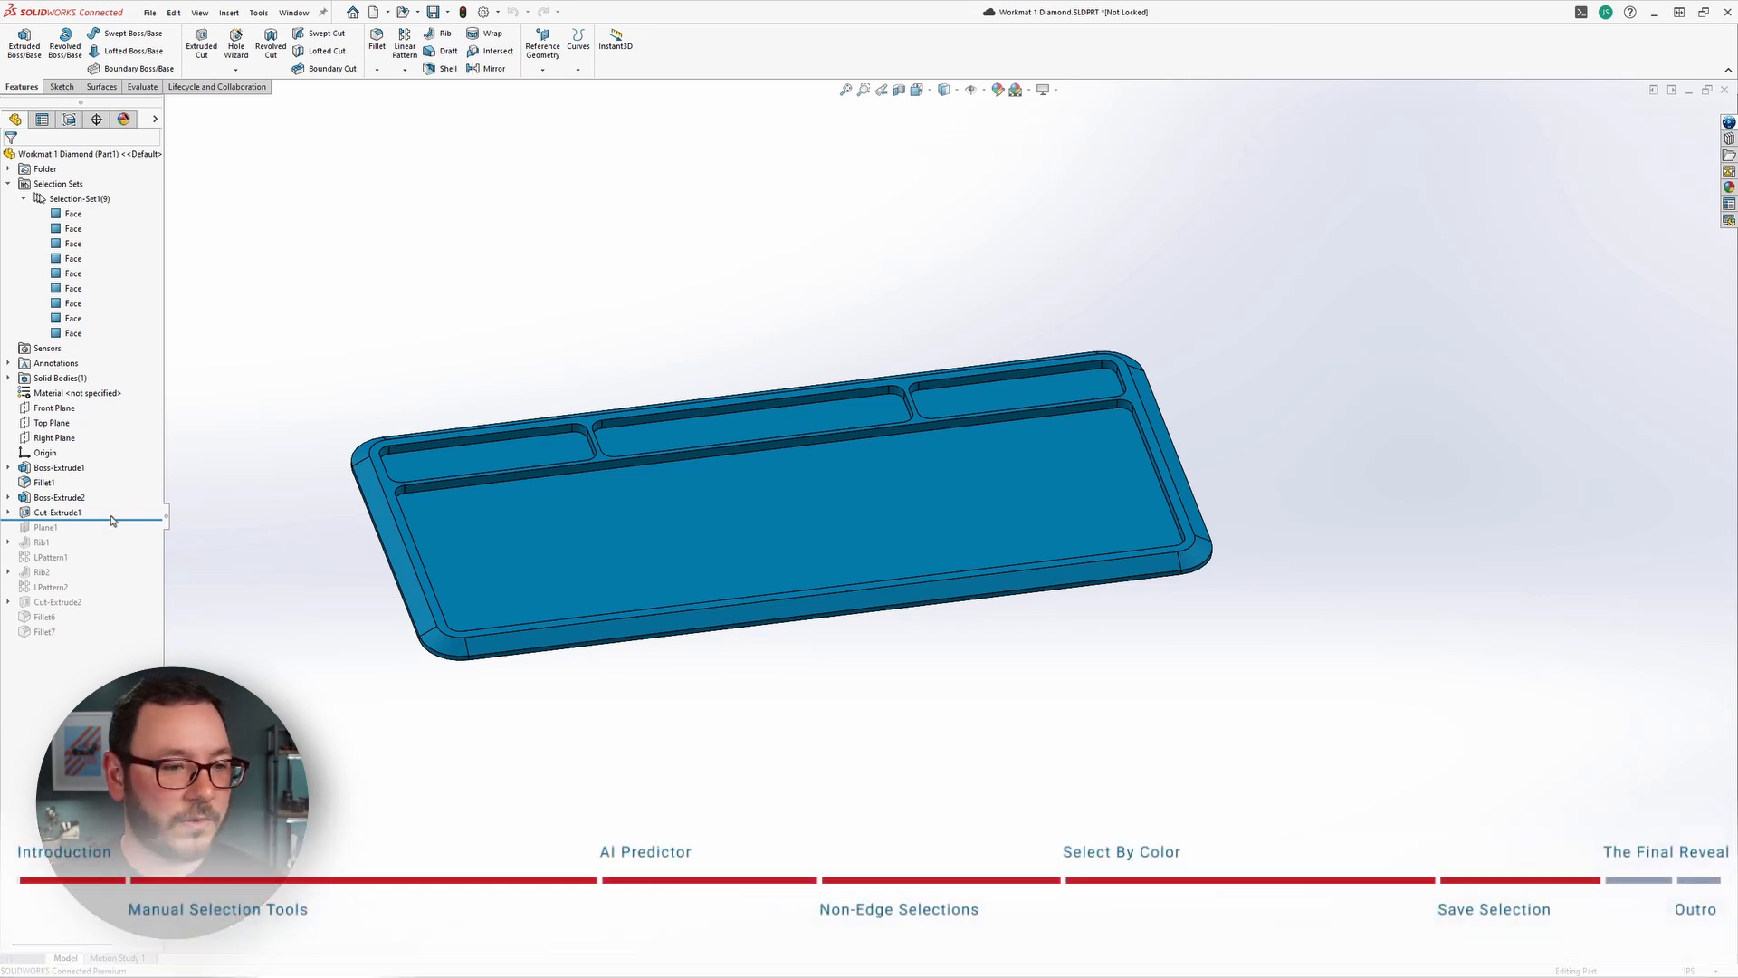
Roll the feature history forward to just after Fillet6 and check which faces belong to Cut-Extrude1.
left_click_drag(117, 516, 97, 625)
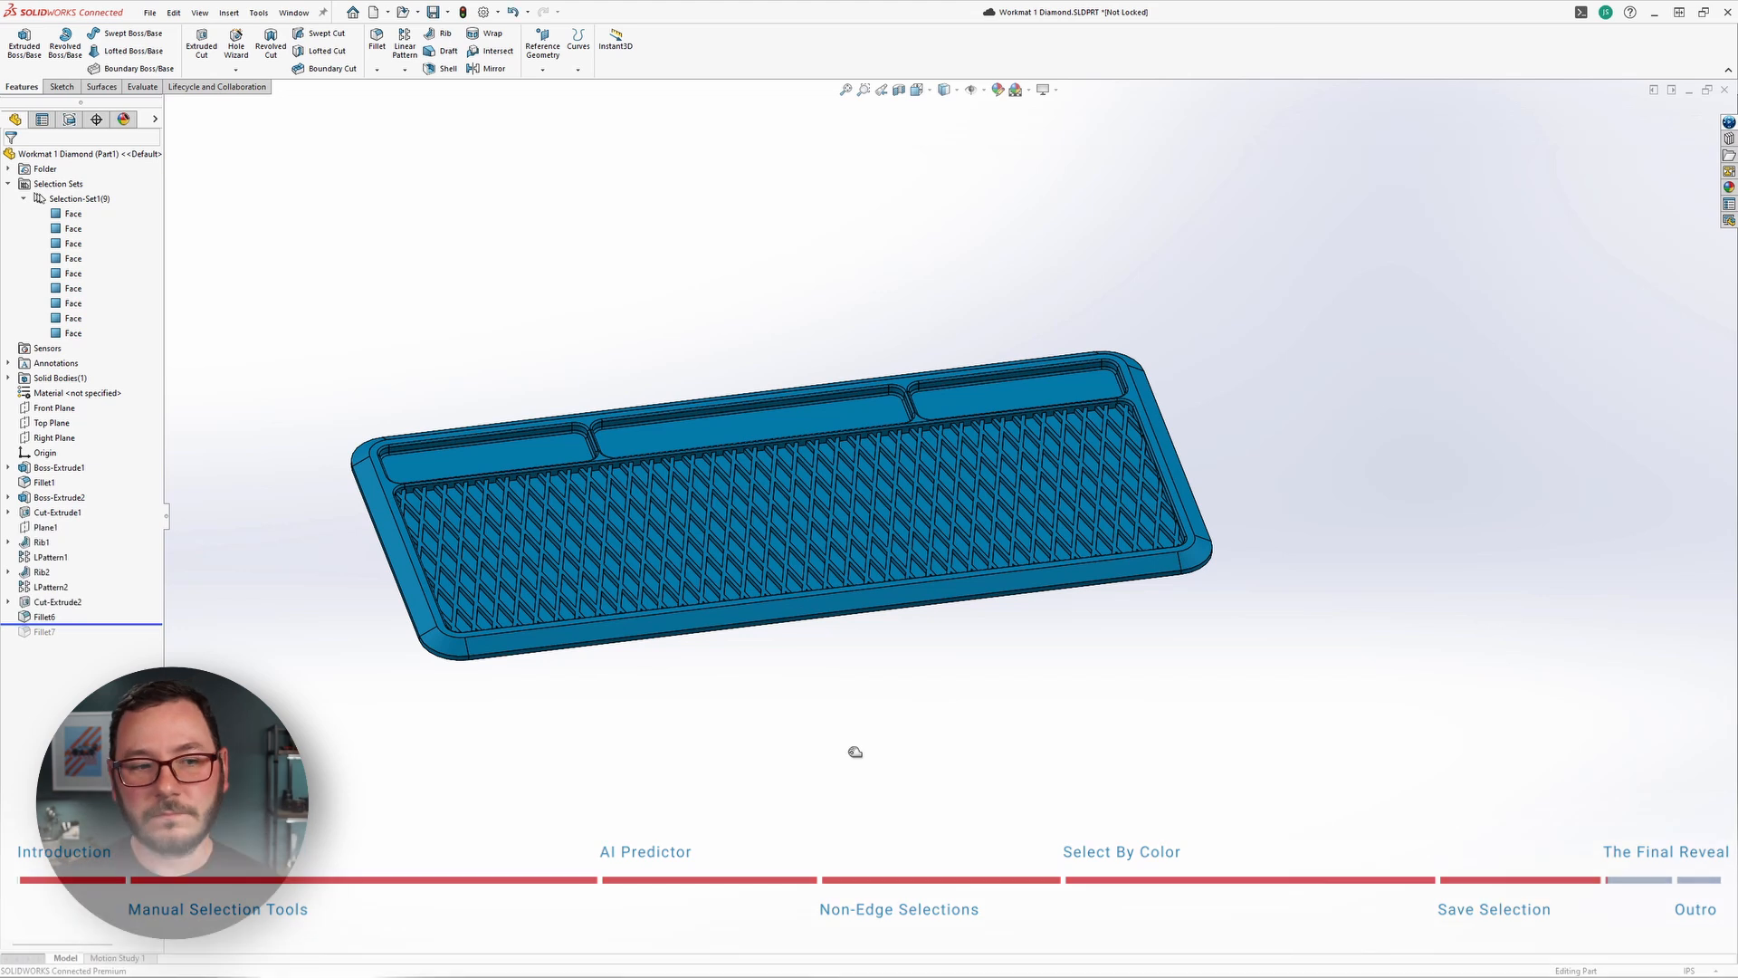
scroll(563, 574, "down", 8)
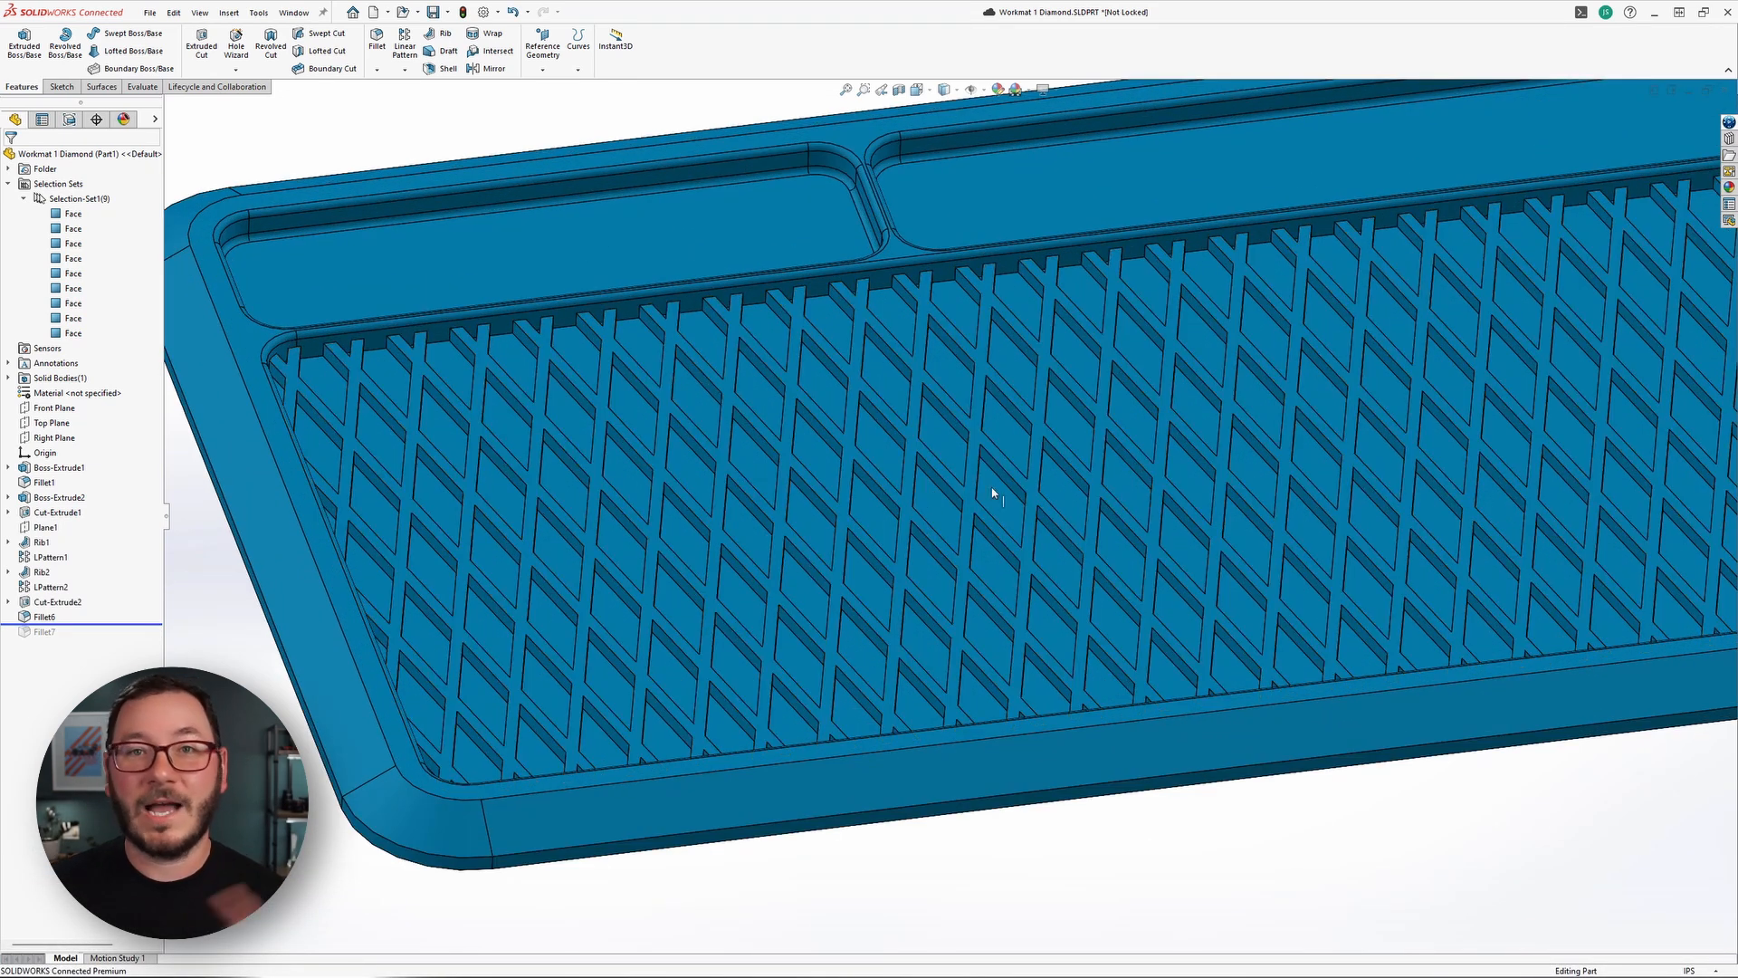
scroll(1145, 499, "up", 5)
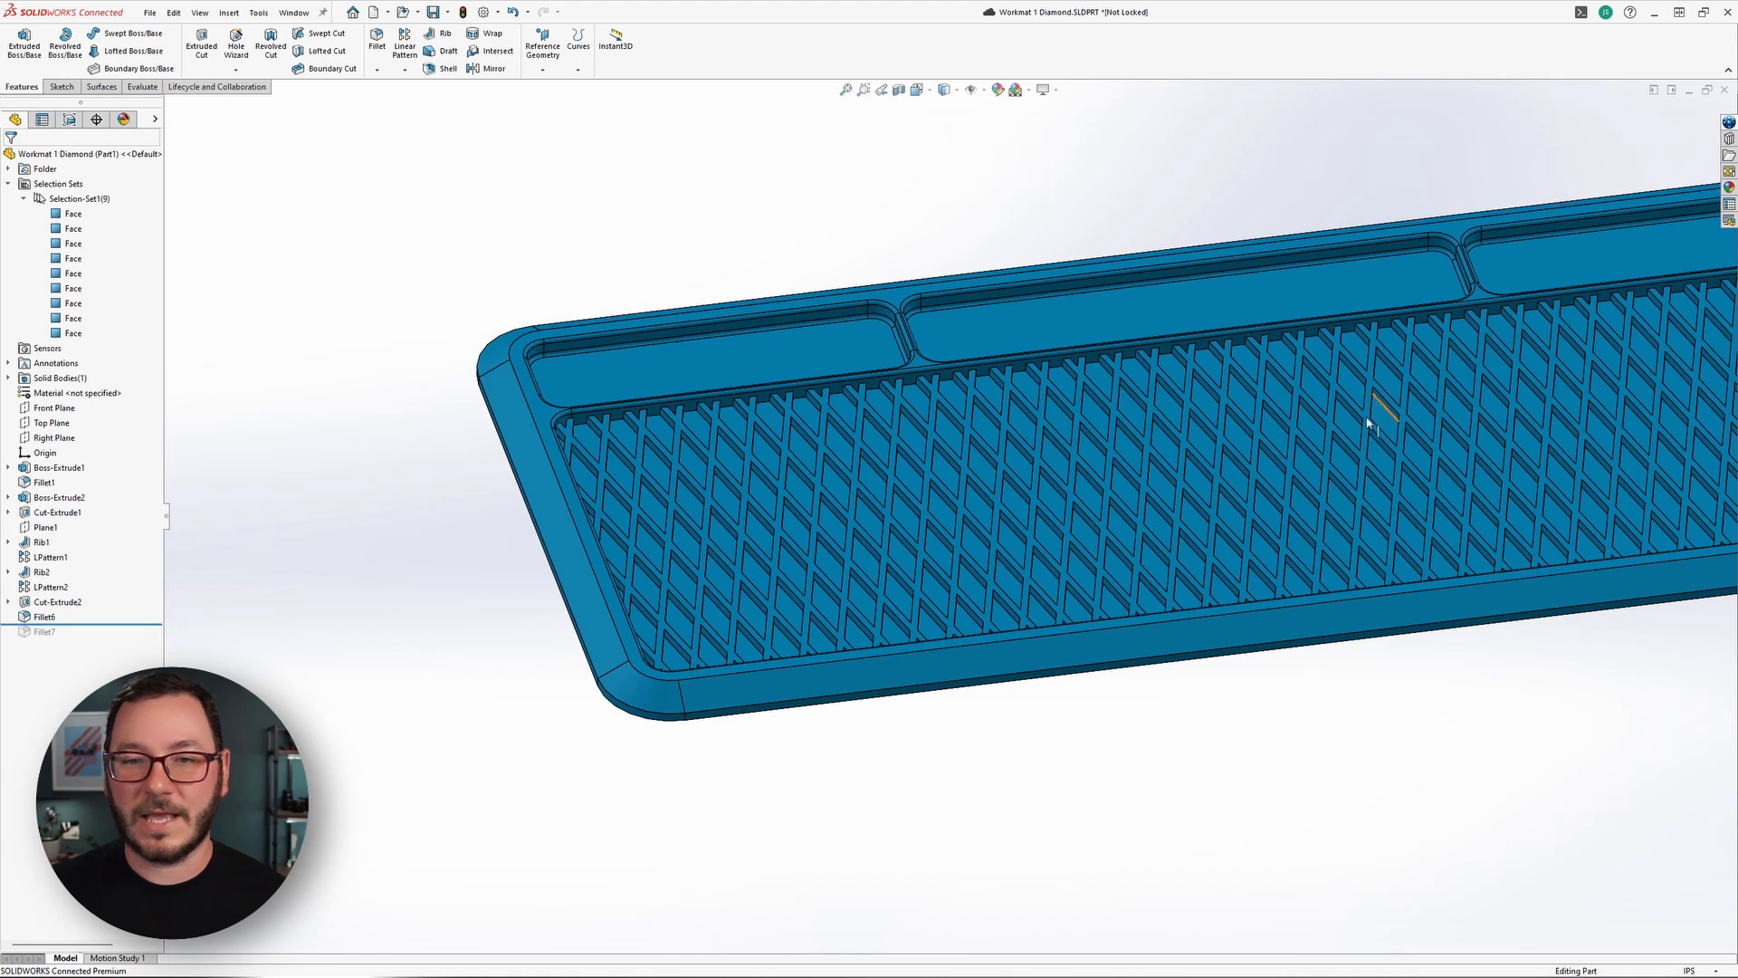
middle_click_drag(1370, 415, 1073, 441)
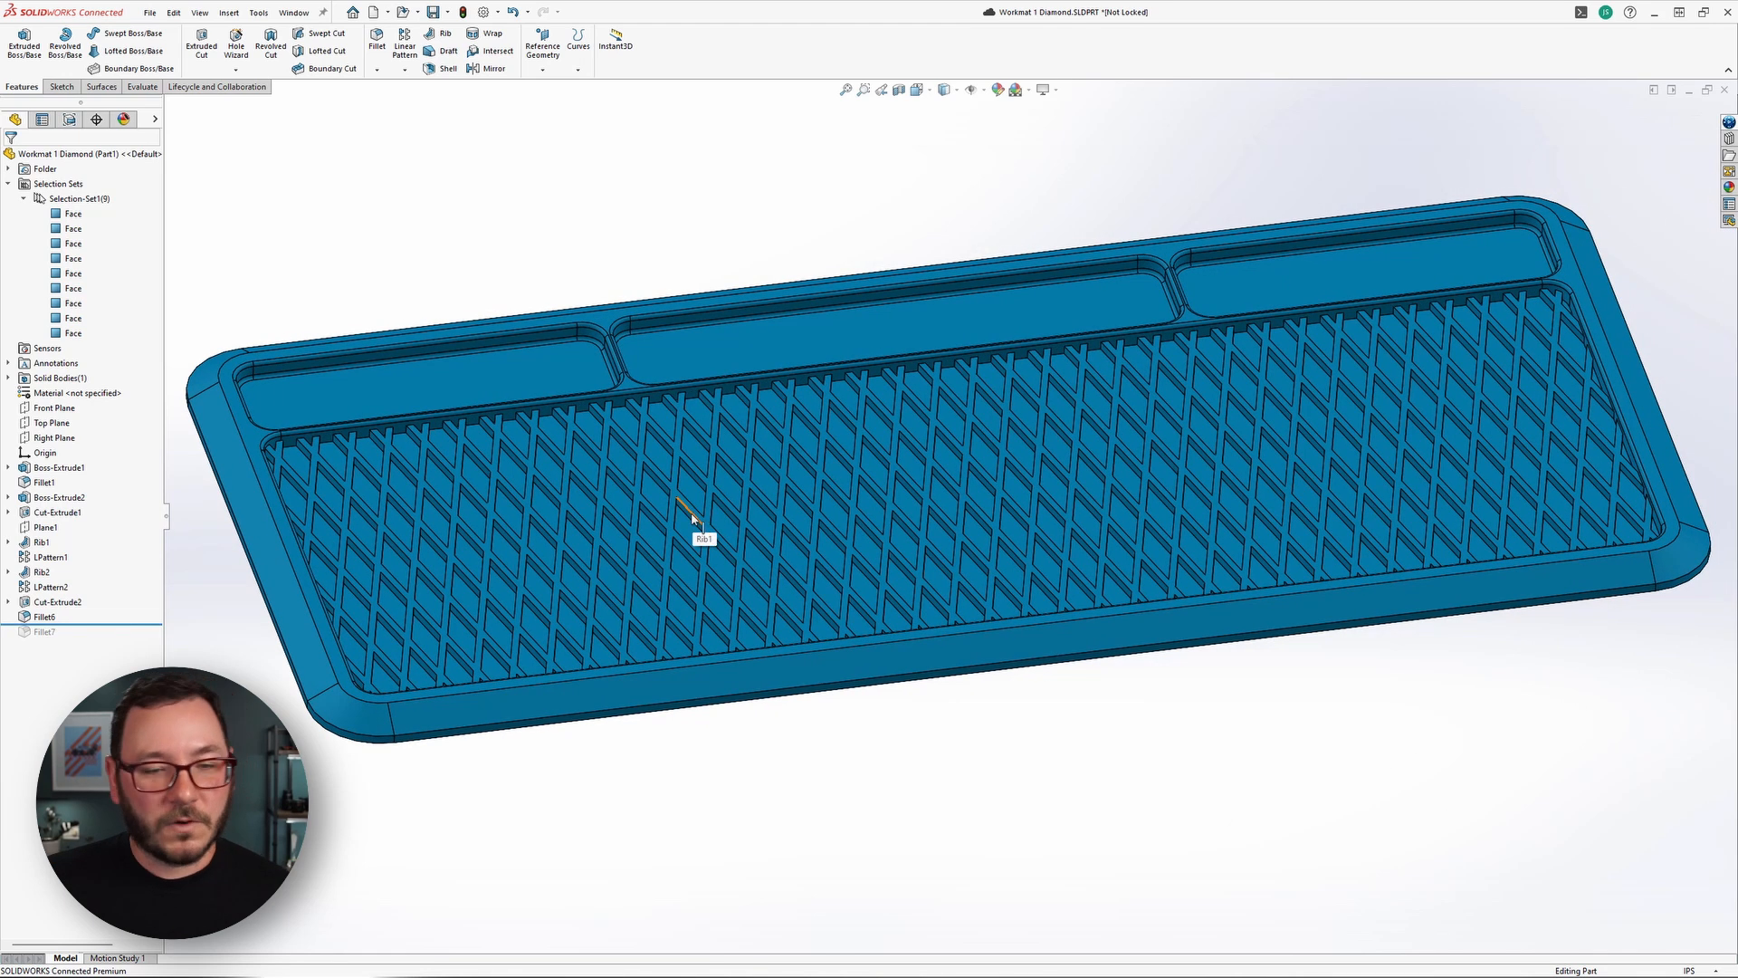
left_click(25, 517)
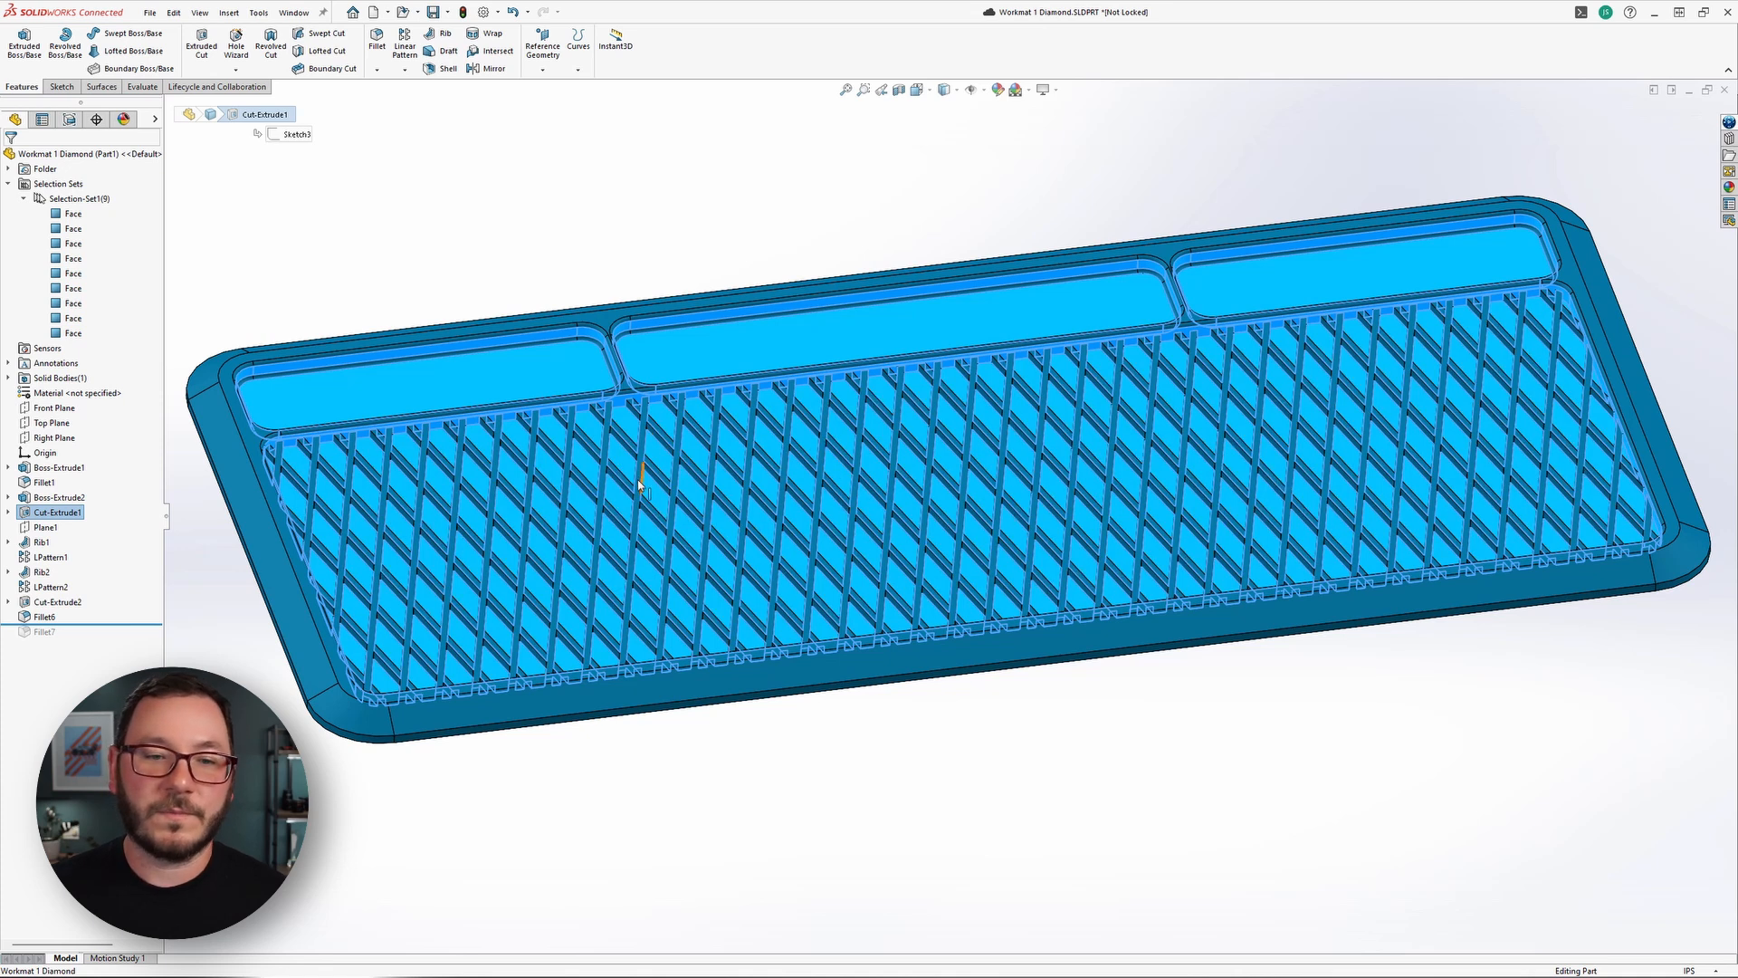
left_click(766, 779)
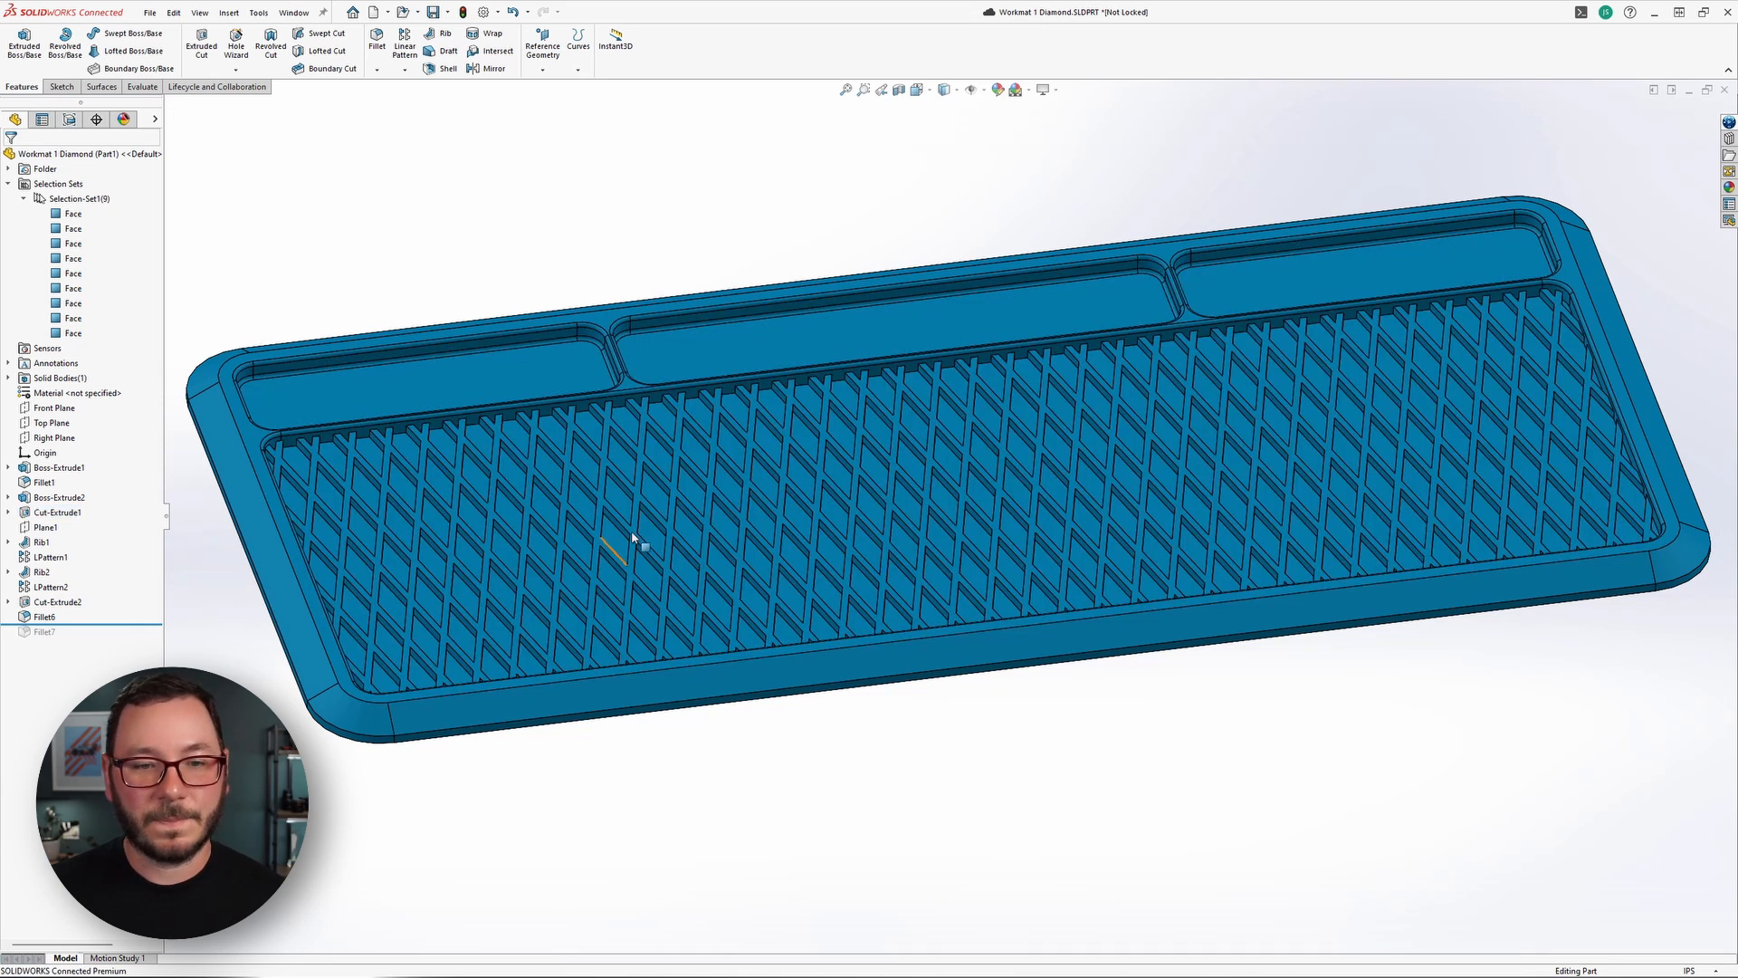